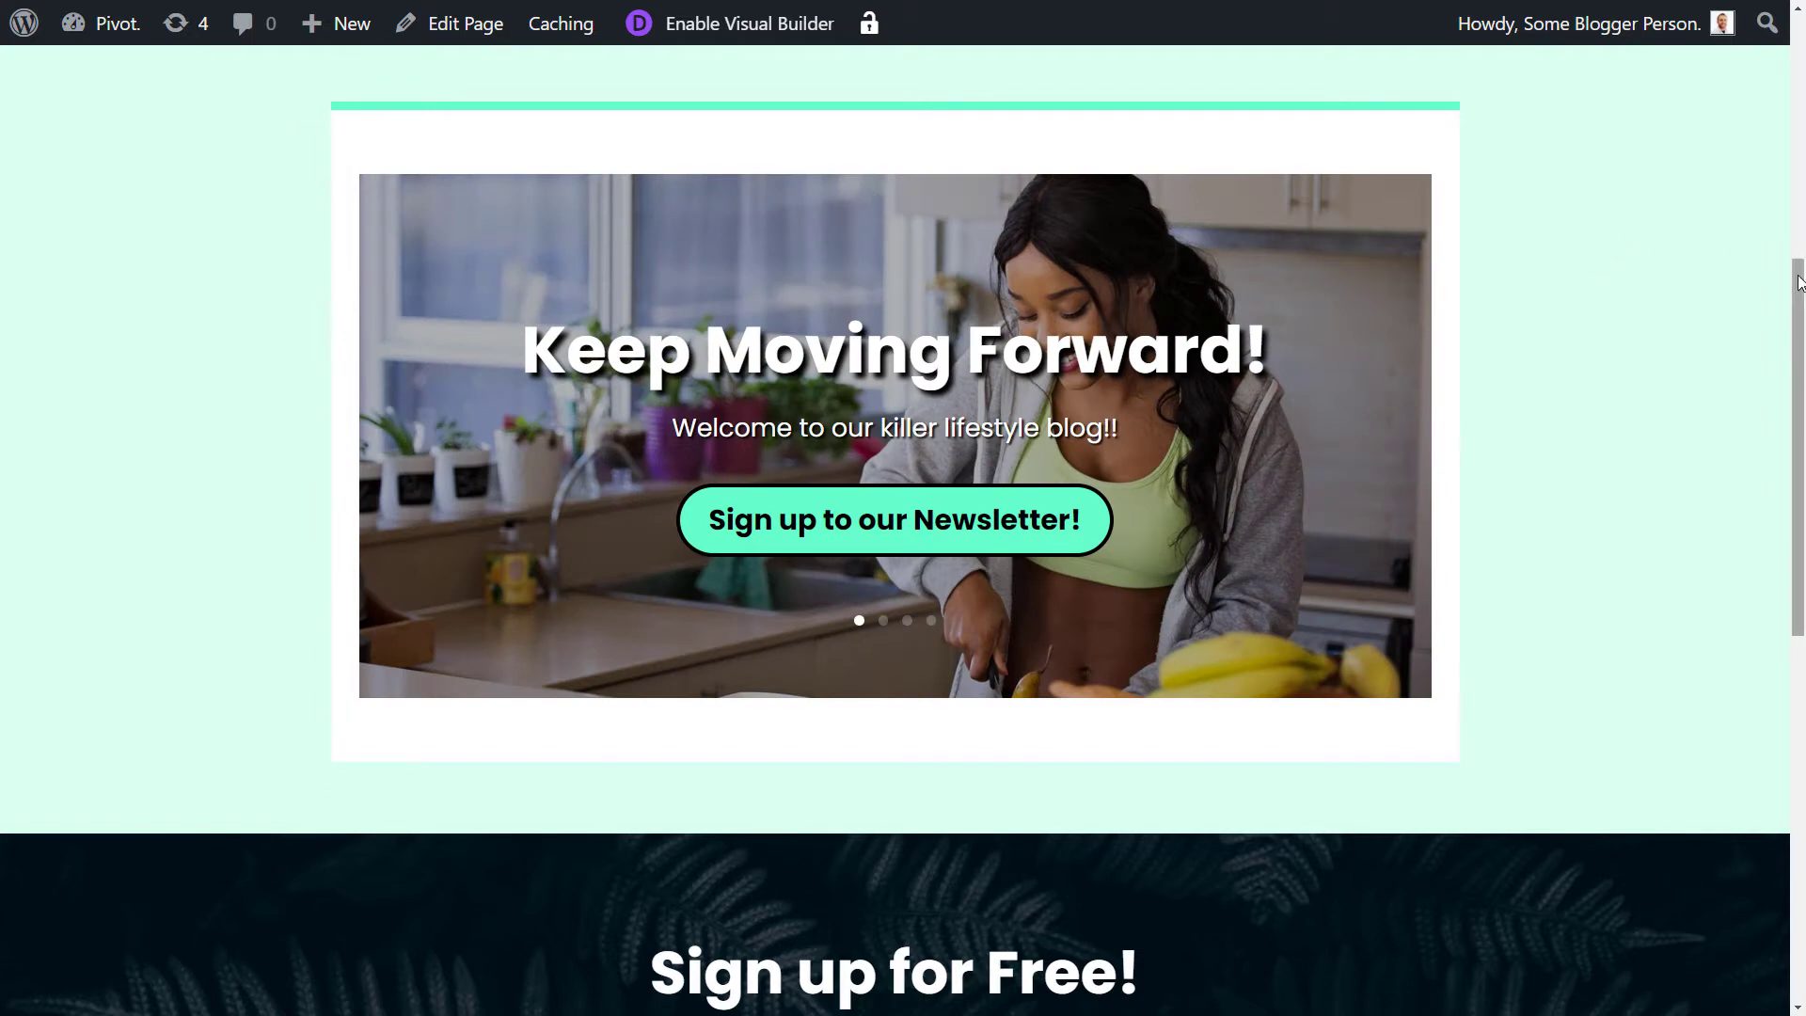
- Scroll through the Slider Test page, then bring up the admin bar's New menu
scroll(1796, 324, up, 4)
scroll(1324, 286, down, 4)
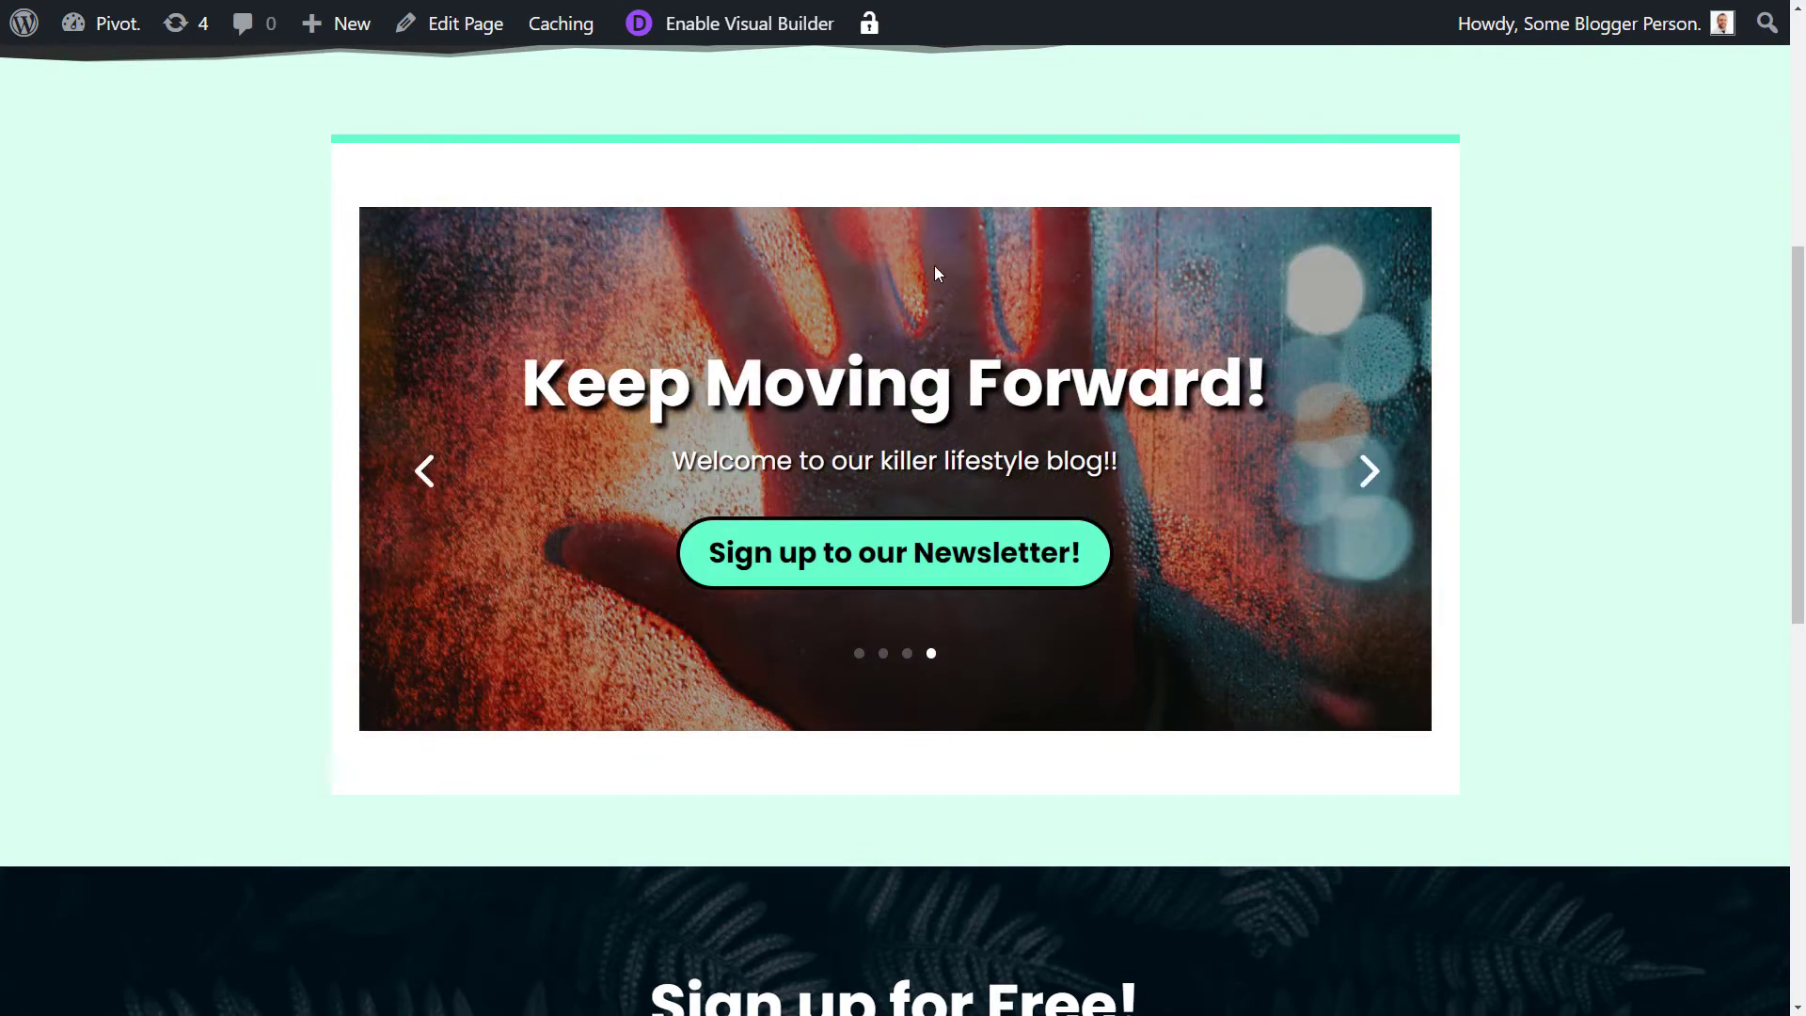
scroll(798, 504, up, 4)
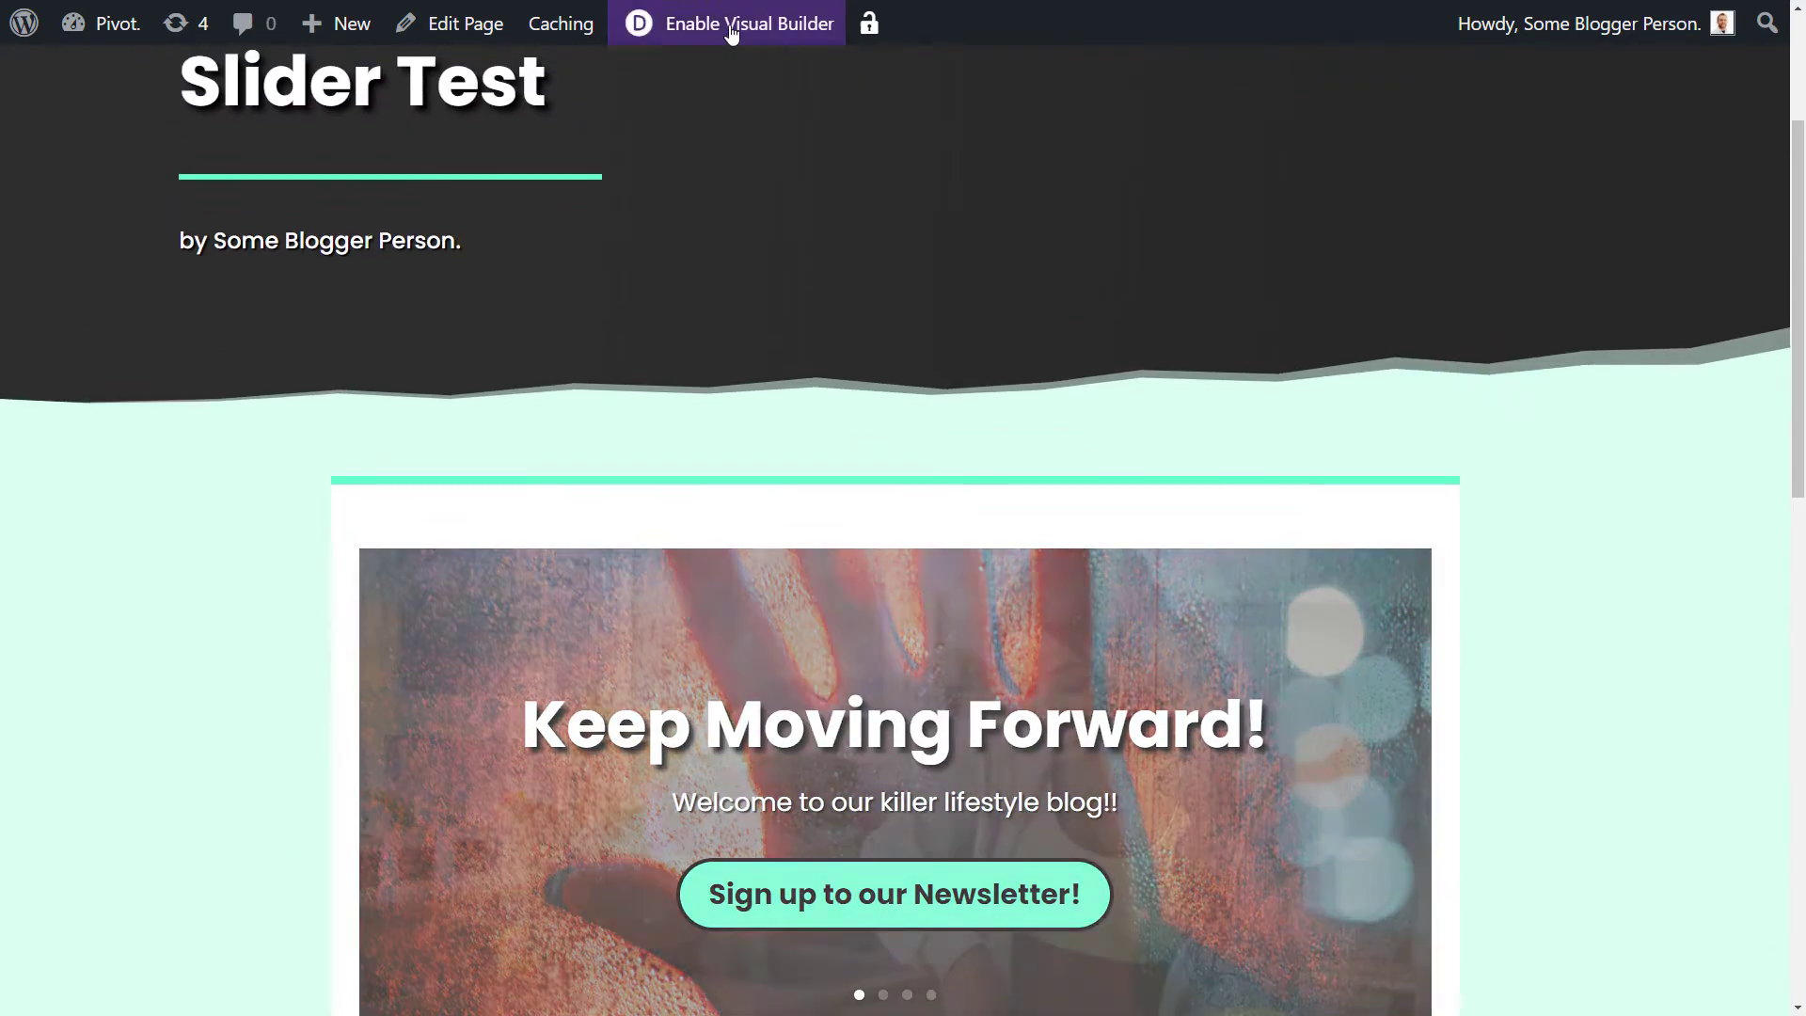
scroll(488, 282, down, 4)
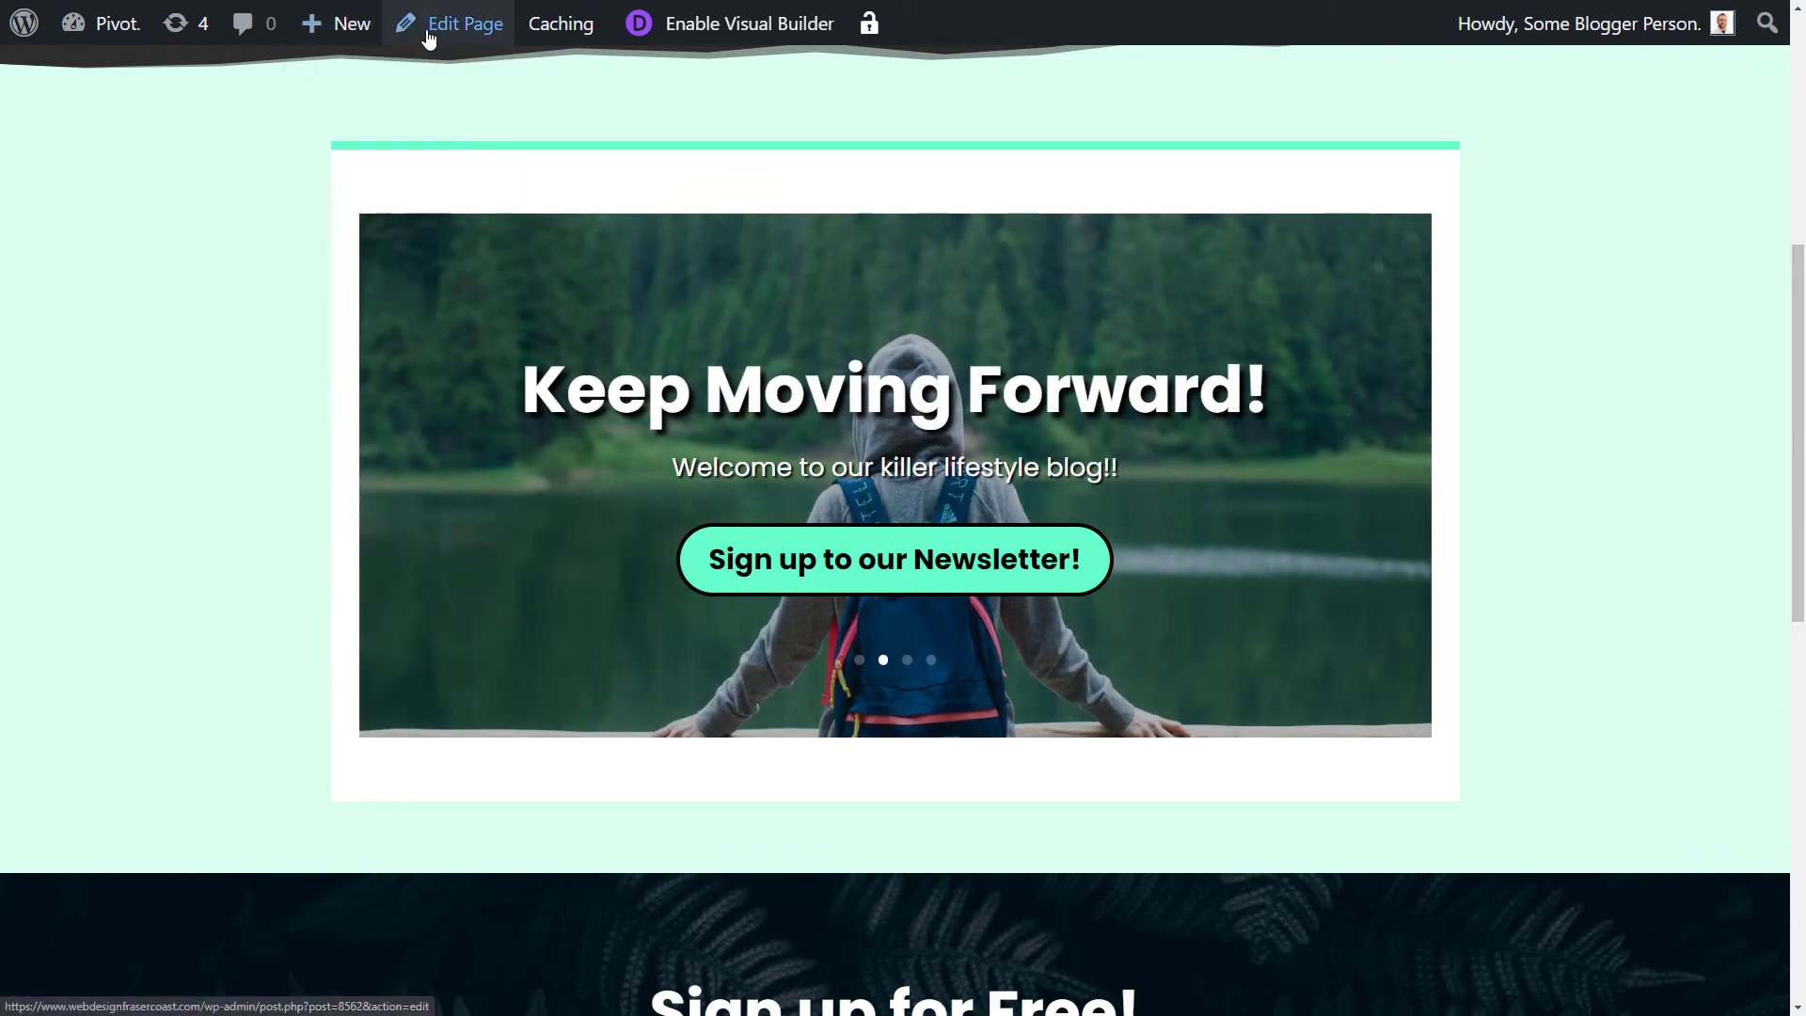
mouse_move(331, 38)
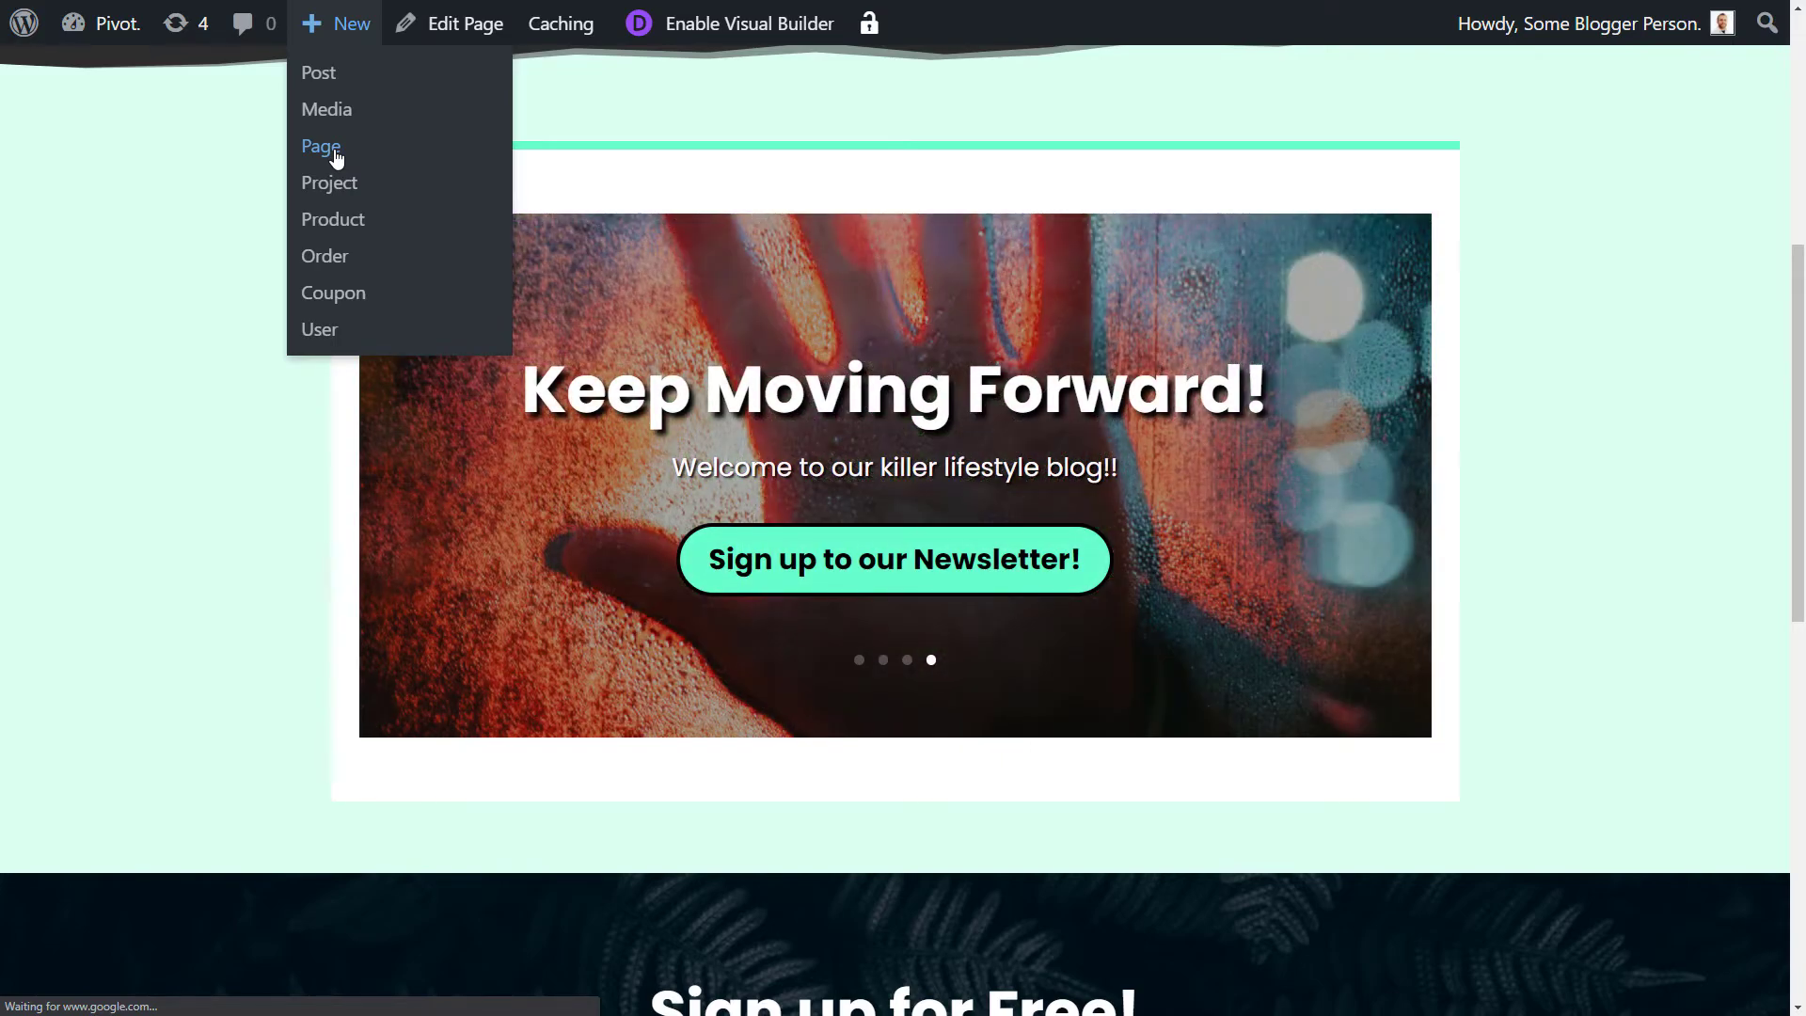
- Create a default-editor page titled 'Divi Layout Example' with paragraph 'See below this block from Divi!'
click(337, 156)
click(831, 647)
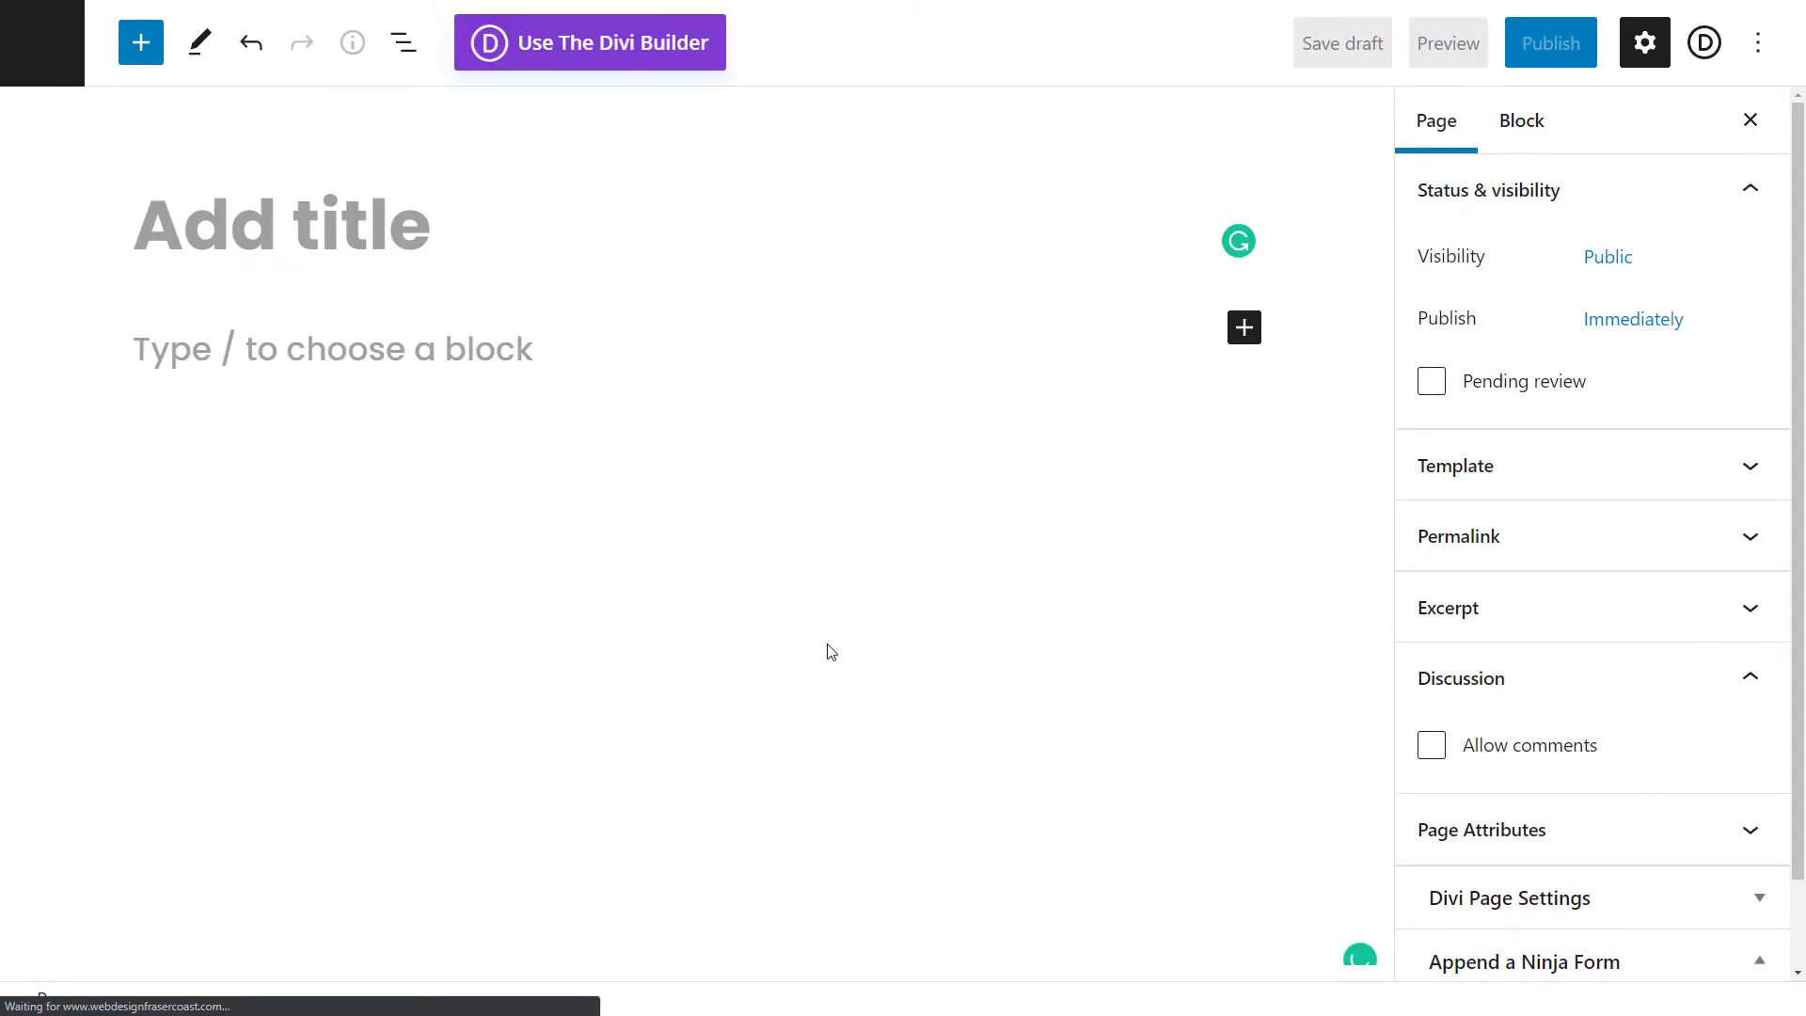
text(Divi )
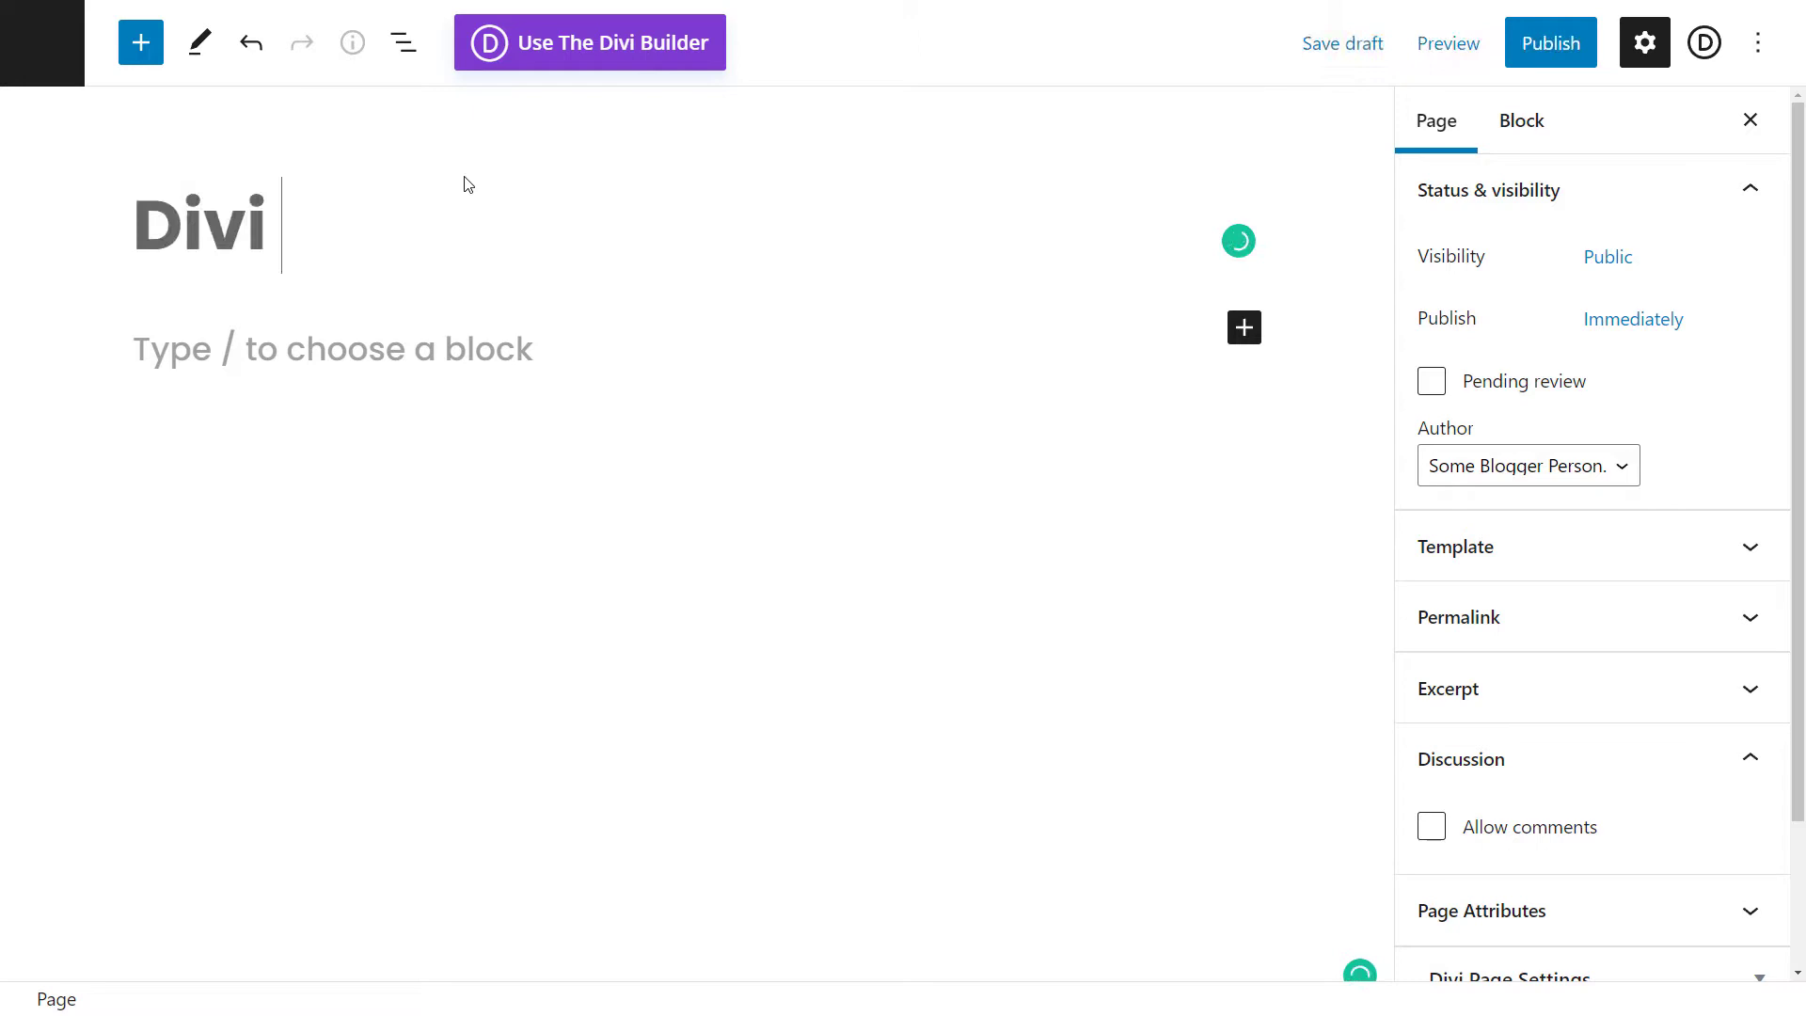
text(Layout Example)
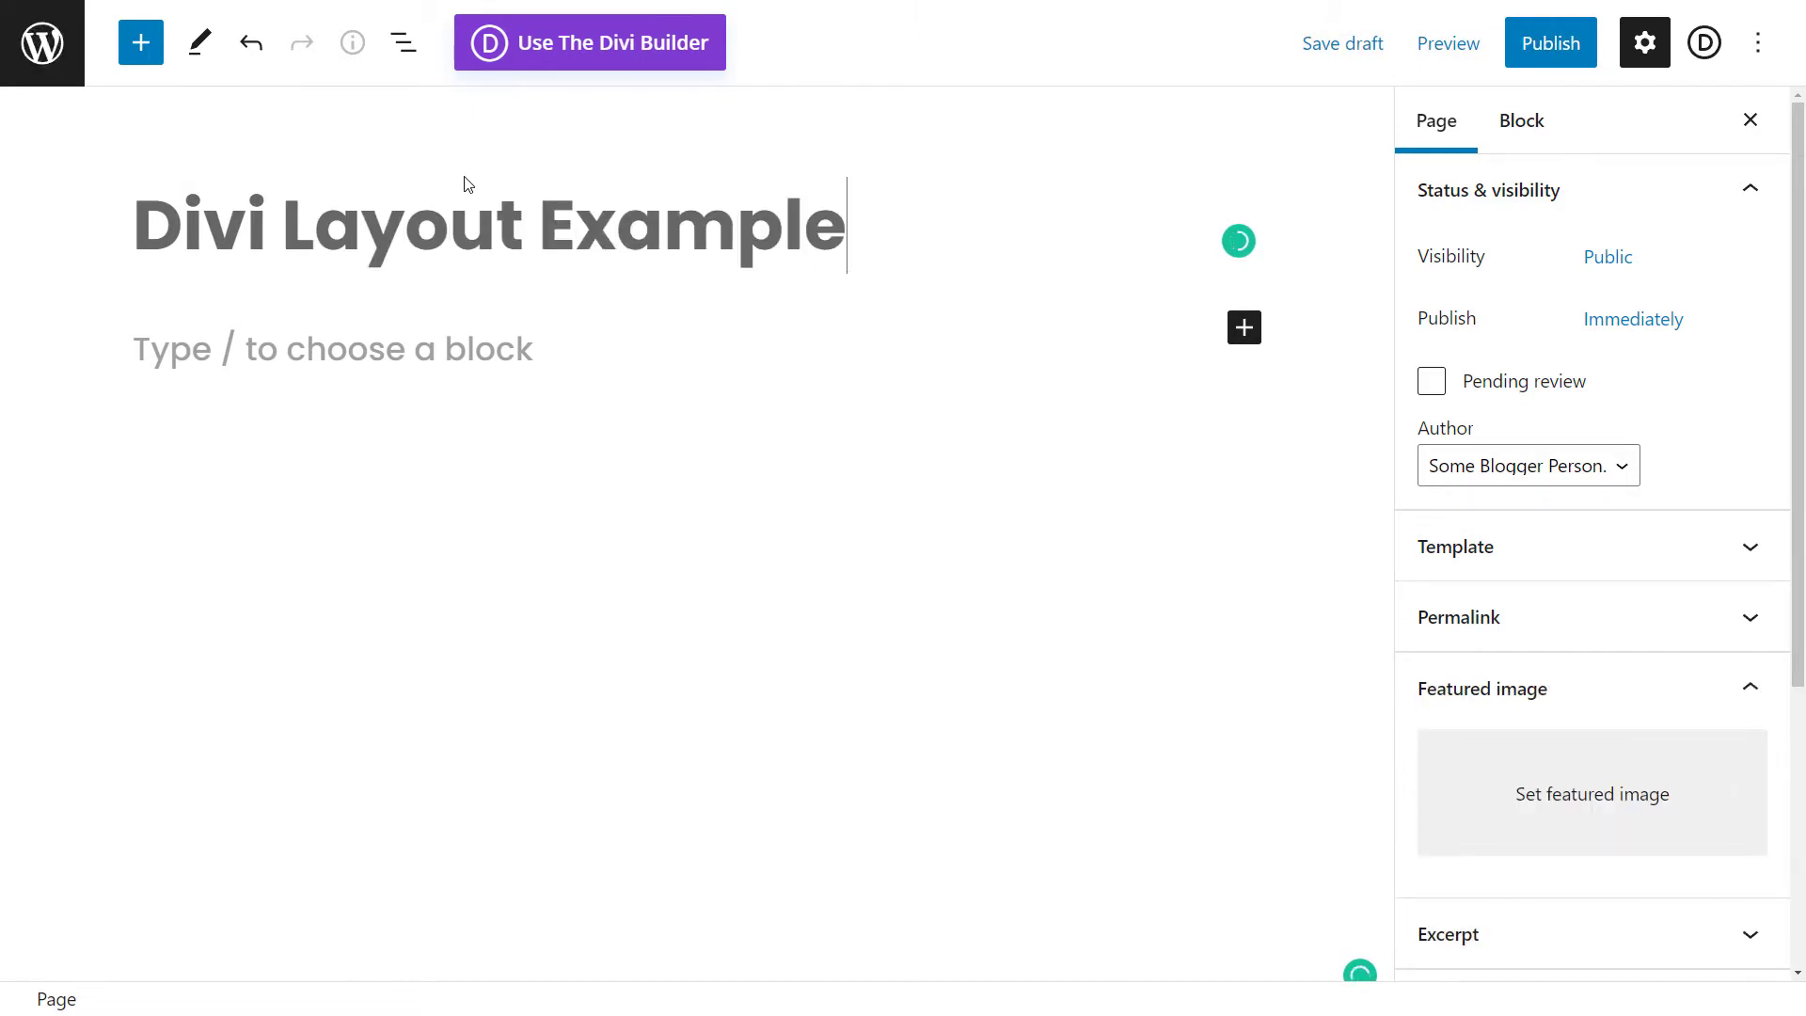
key(Return)
text(See below this block from Divi!)
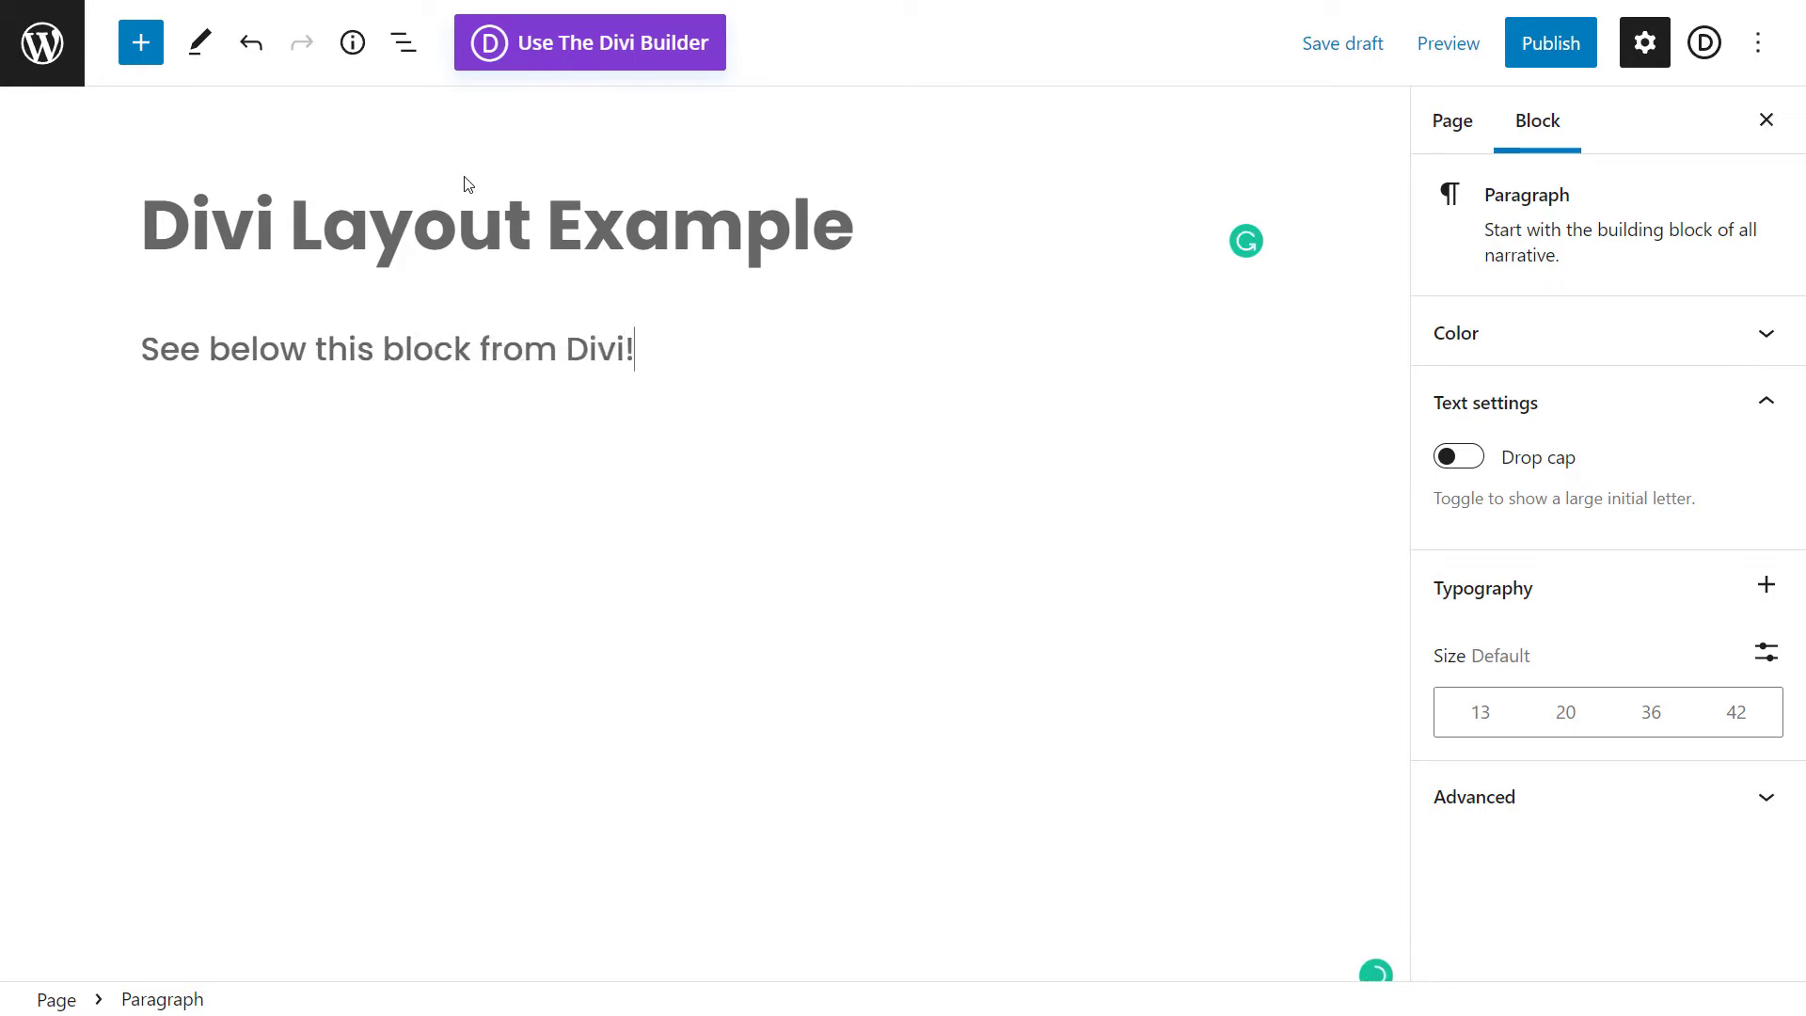
key(Return)
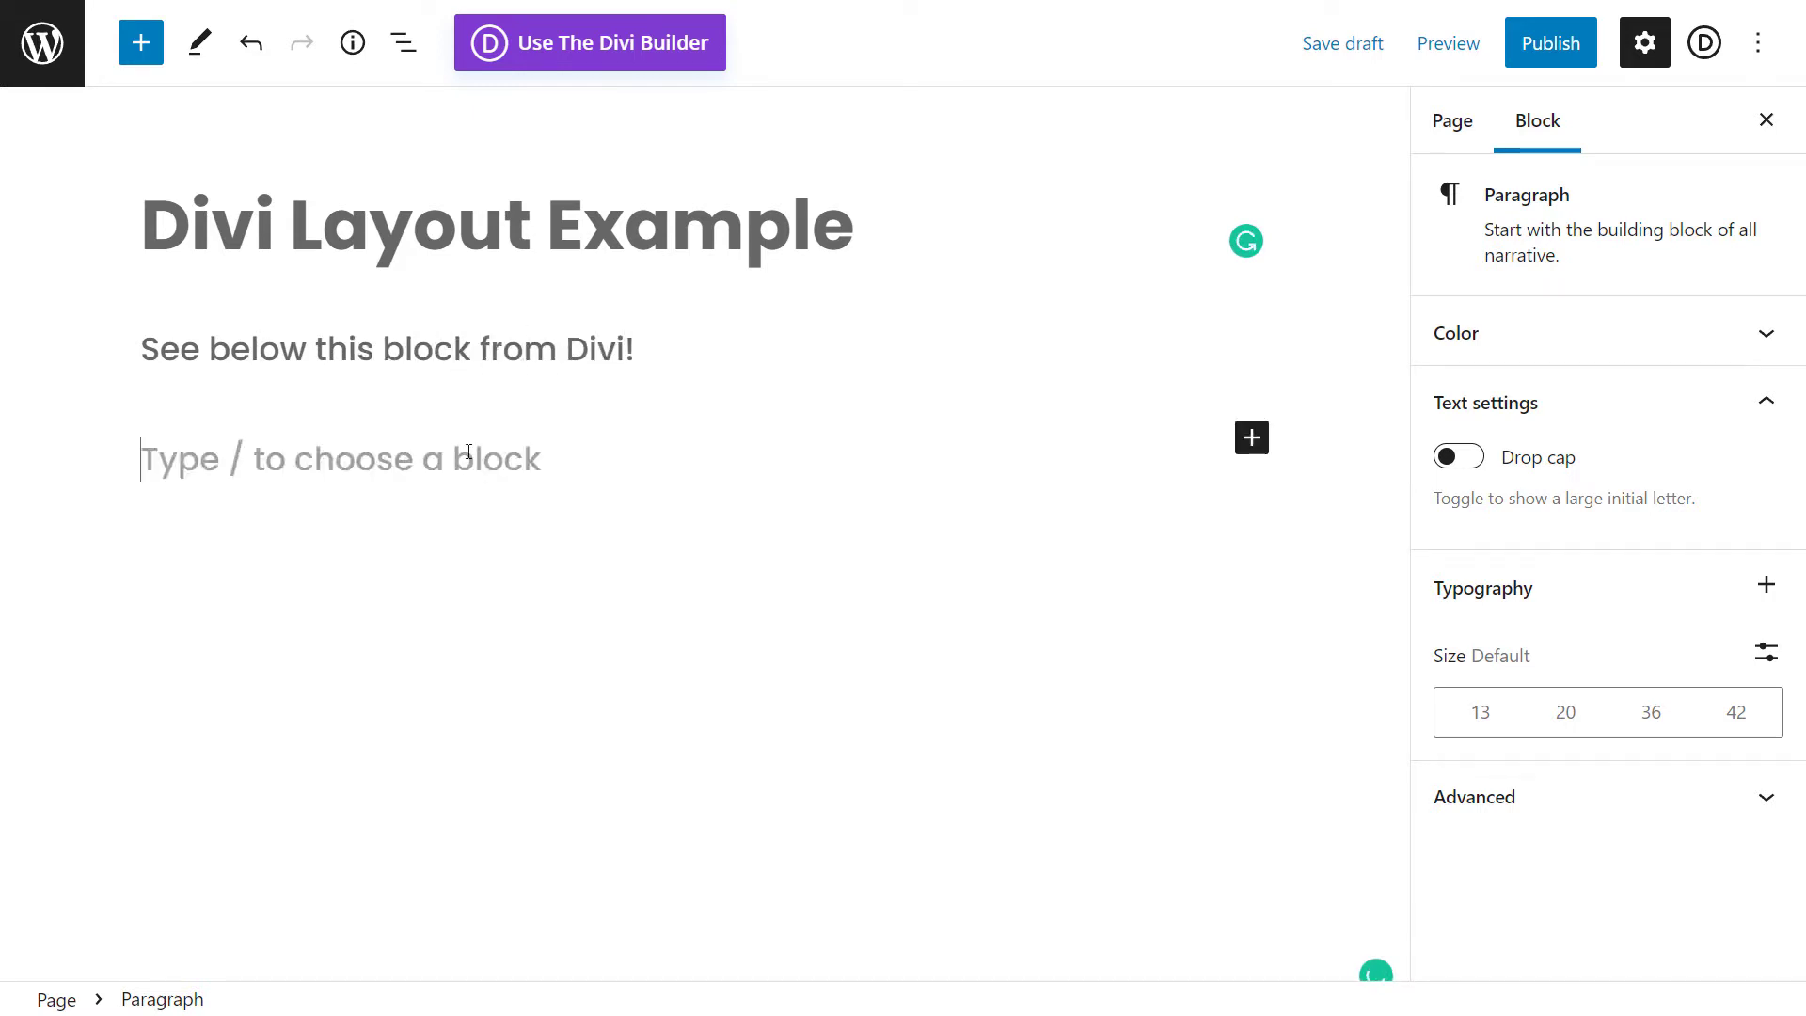
- Insert a Divi Layout block found by searching 'divi' in the block inserter
click(1252, 439)
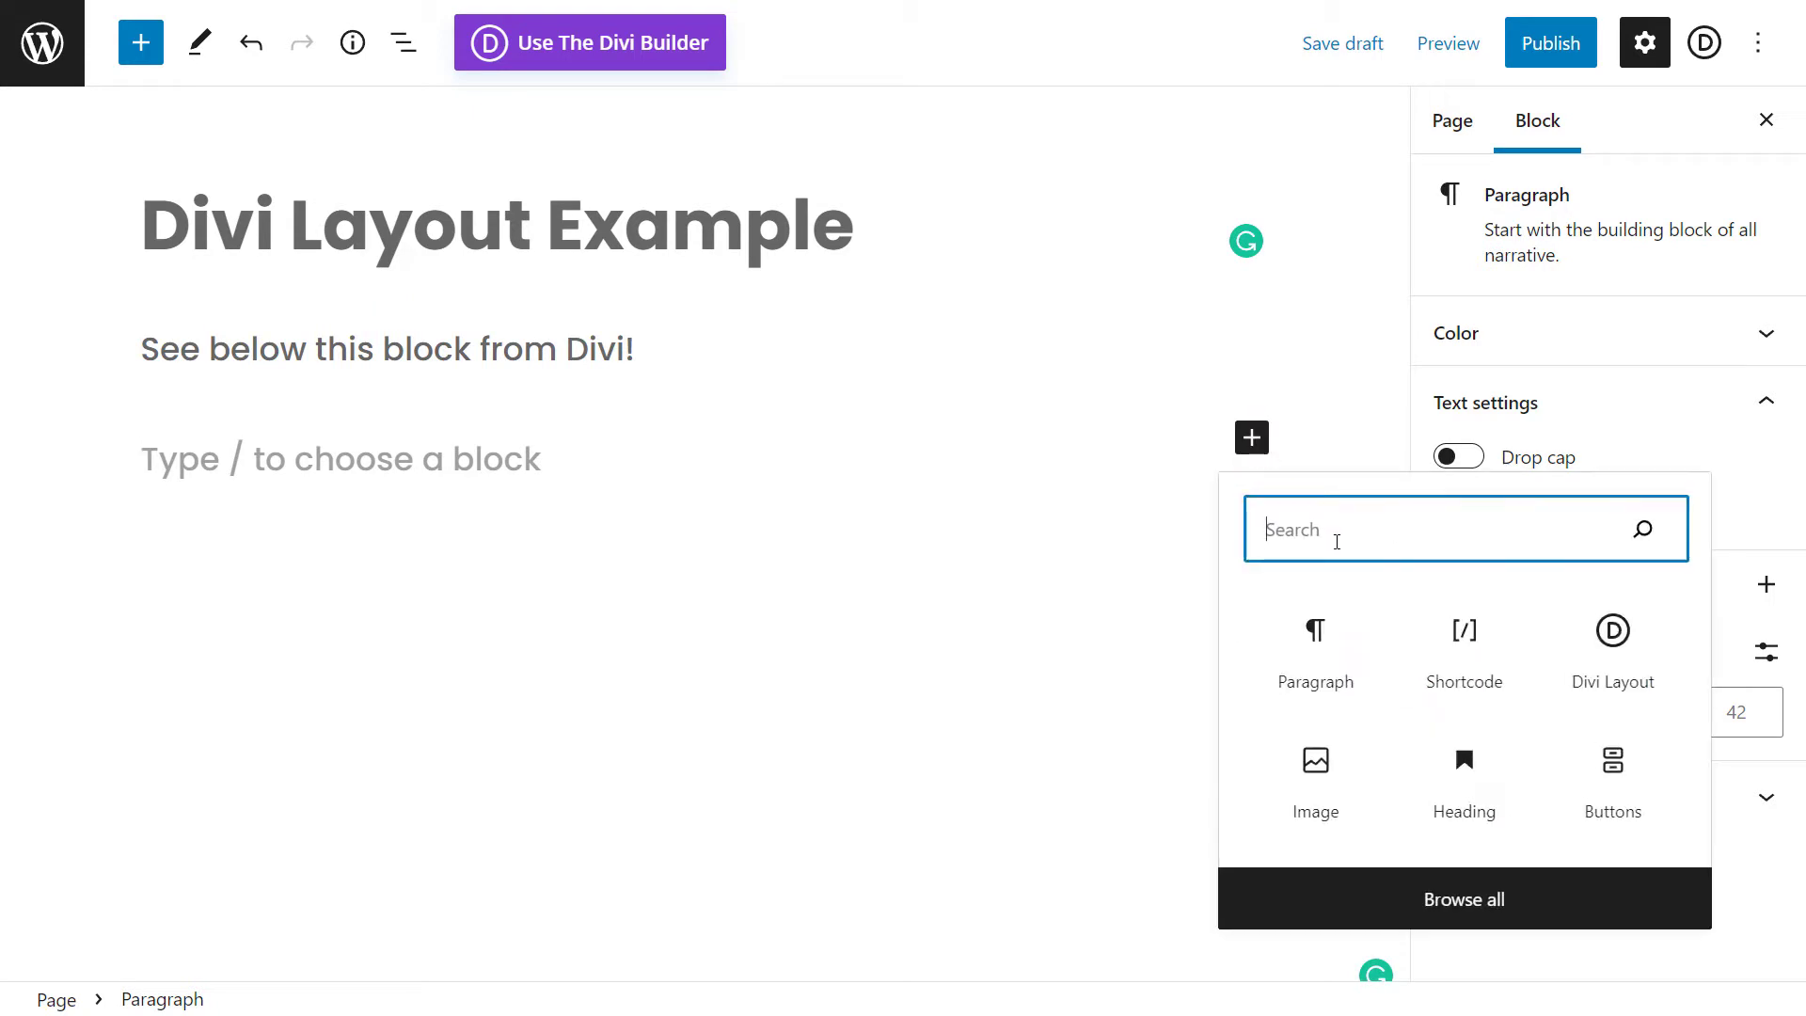
text(divi)
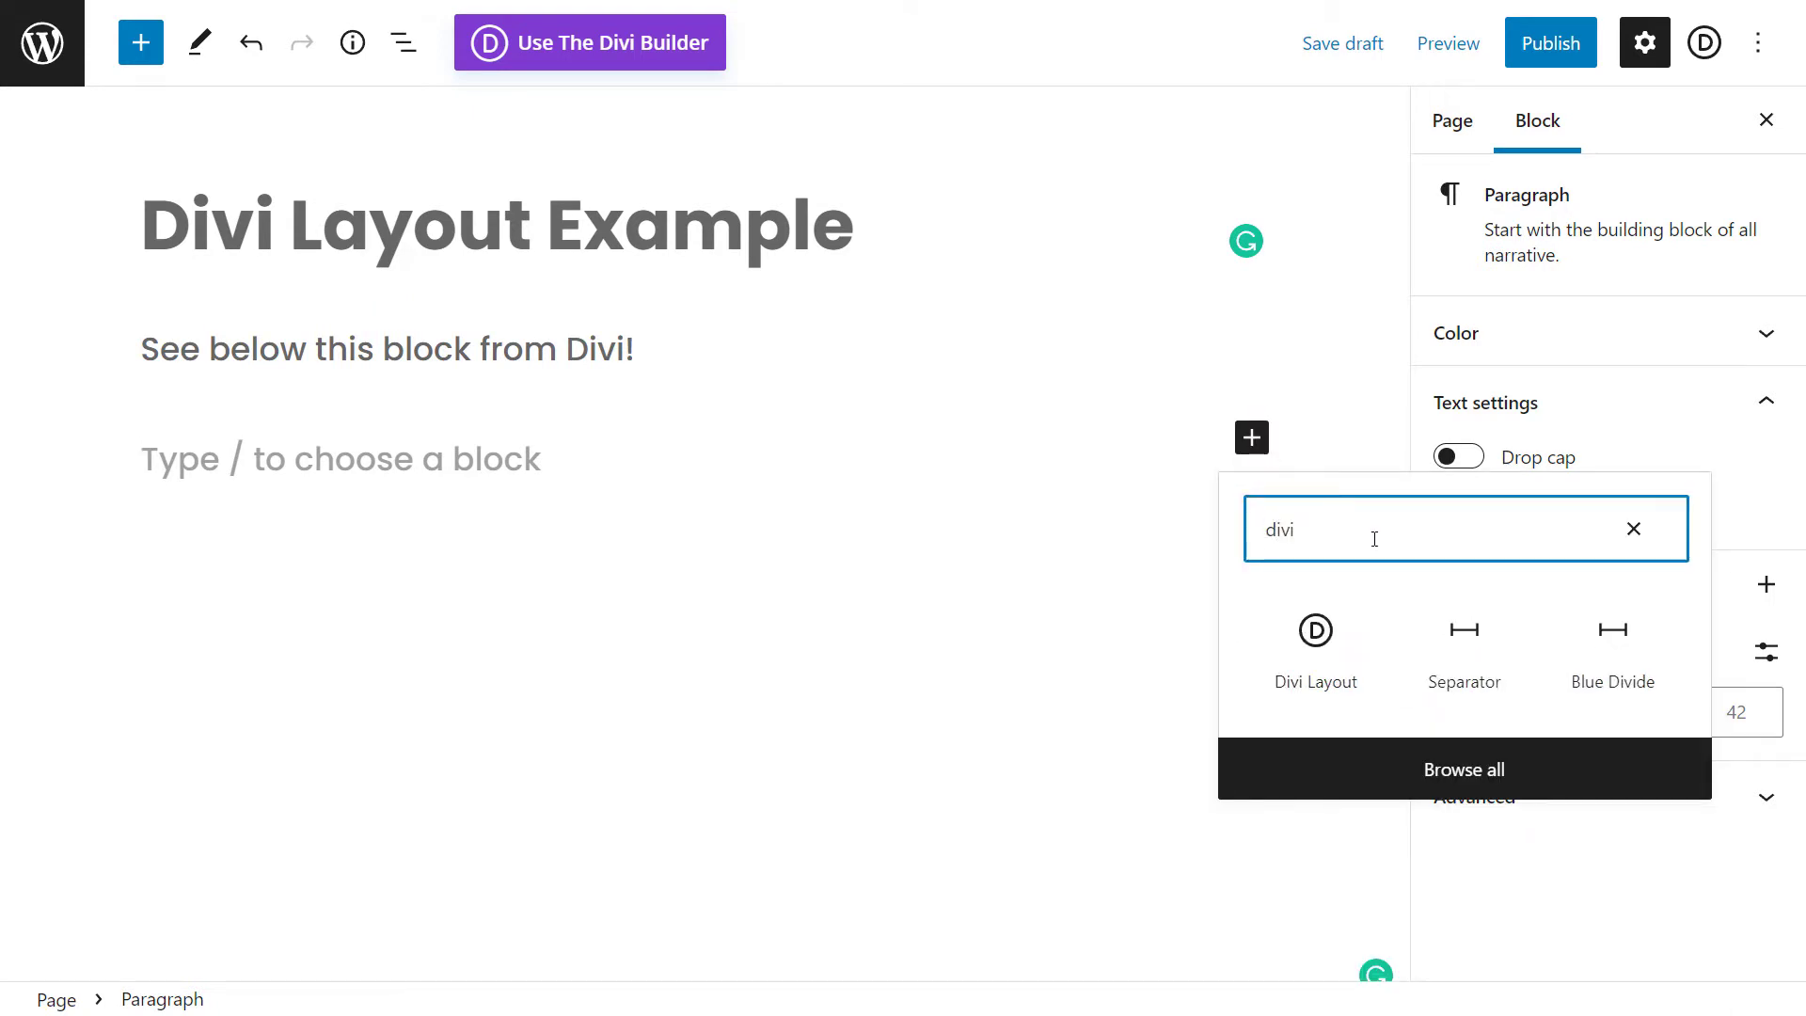
click(1316, 649)
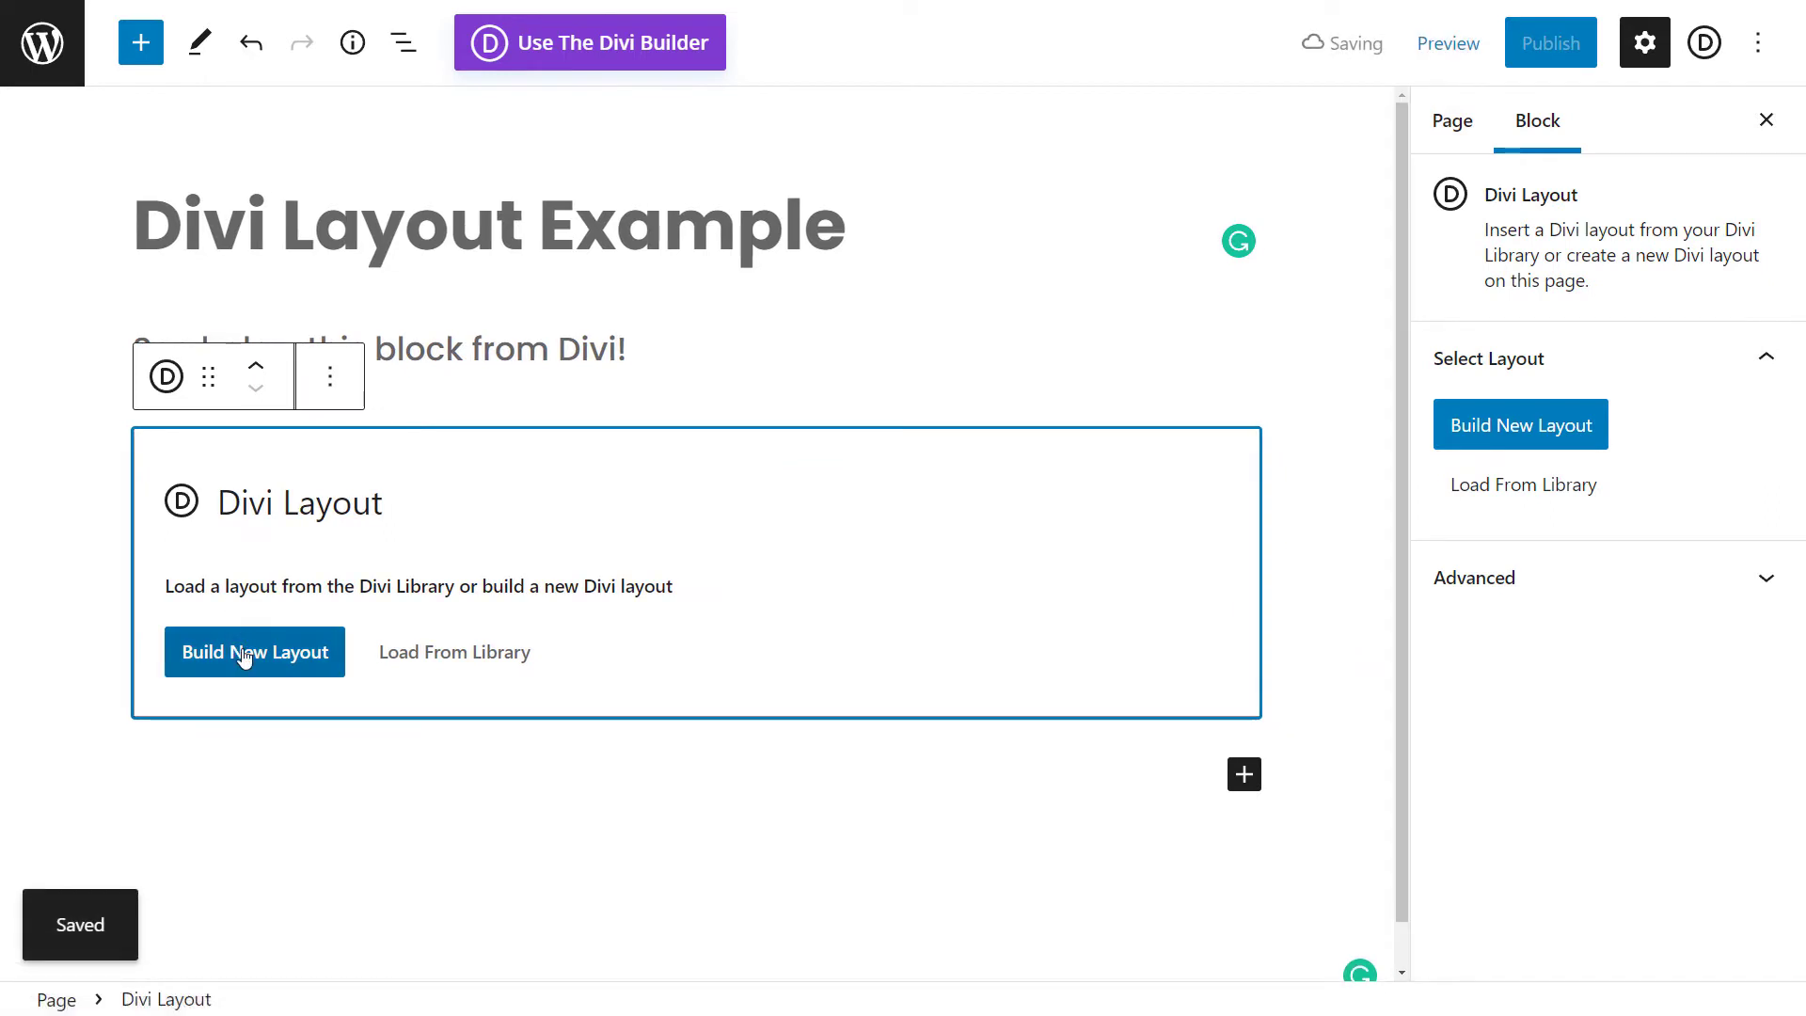
- Load the Slider Test page's layout into the Divi Layout block from the library's existing pages
click(461, 655)
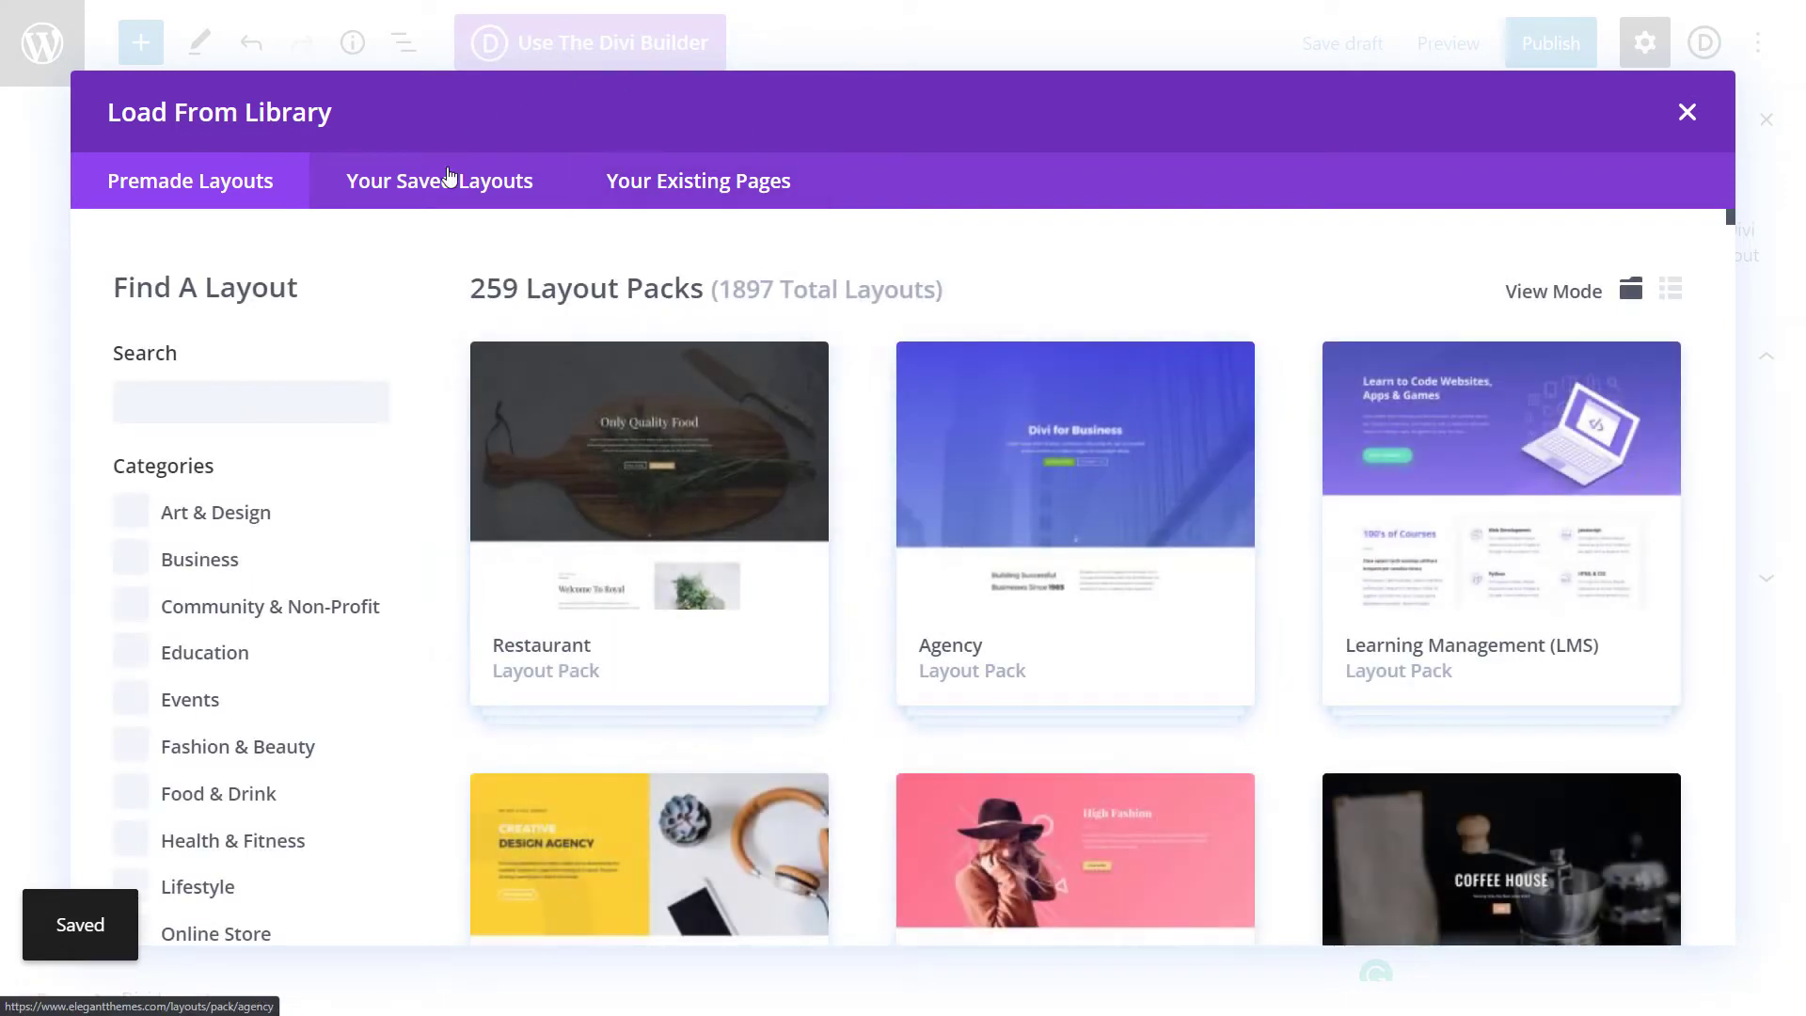
click(418, 177)
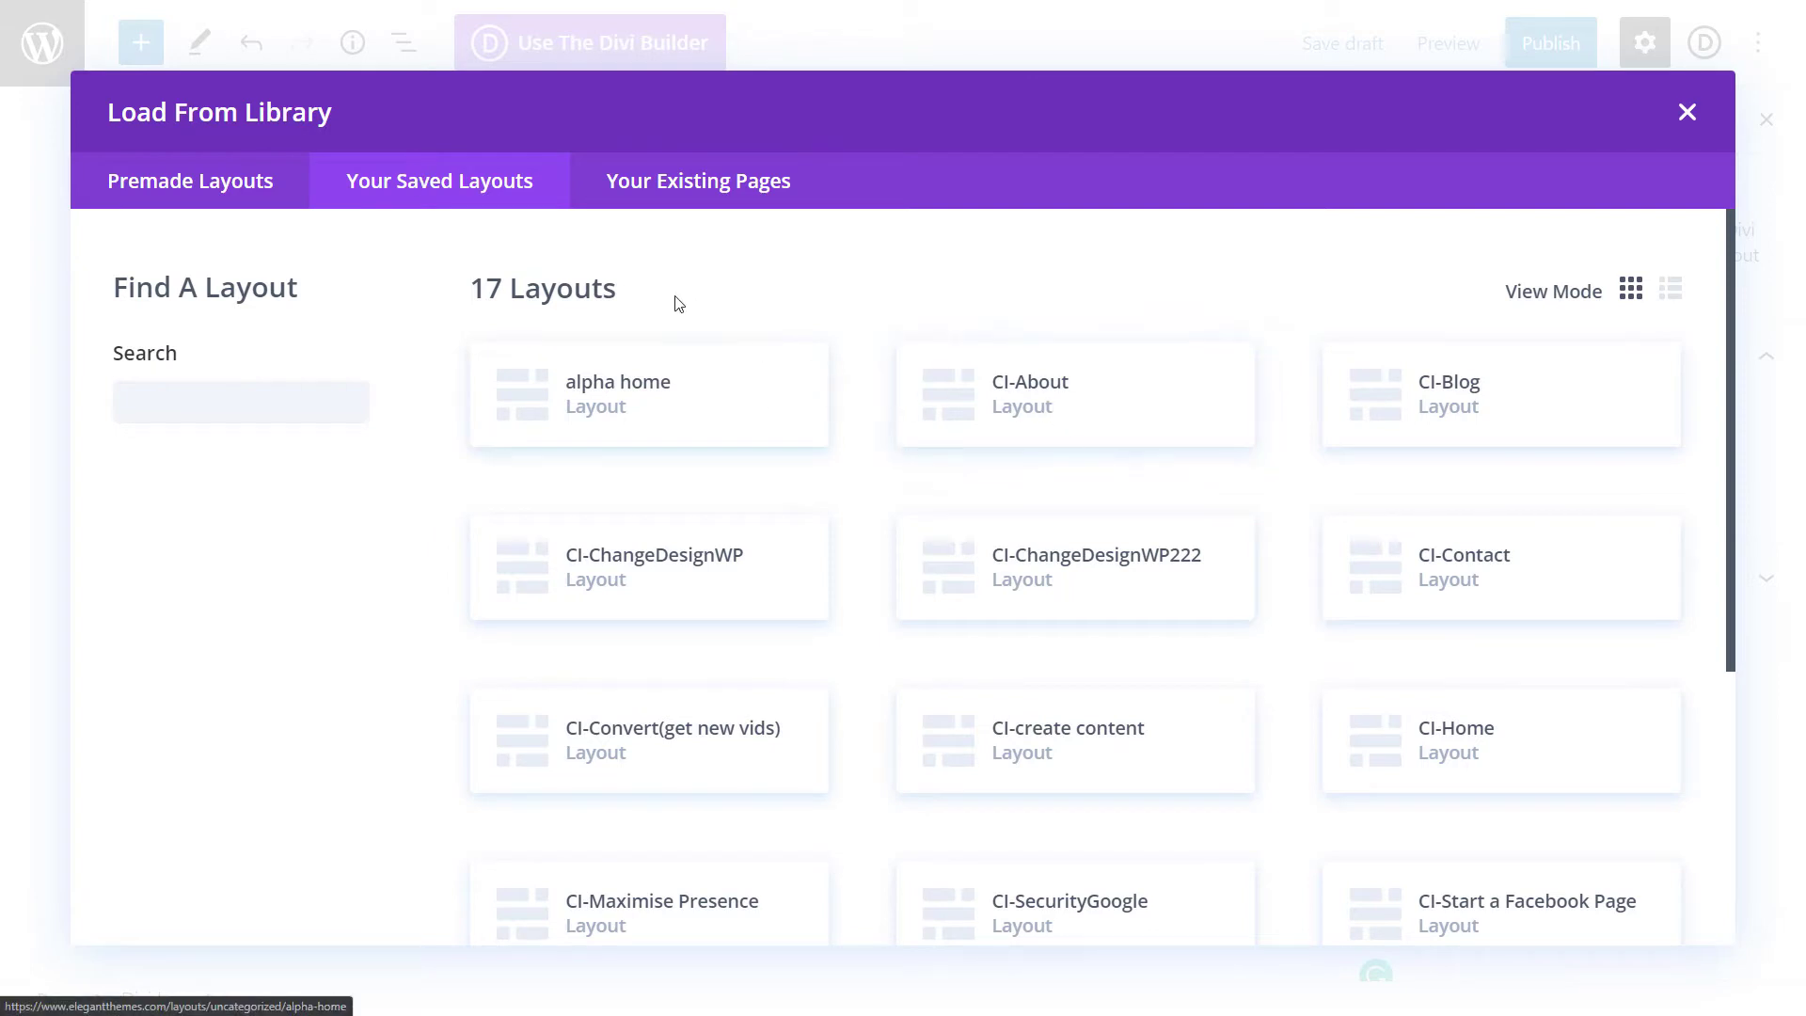
scroll(665, 358, down, 3)
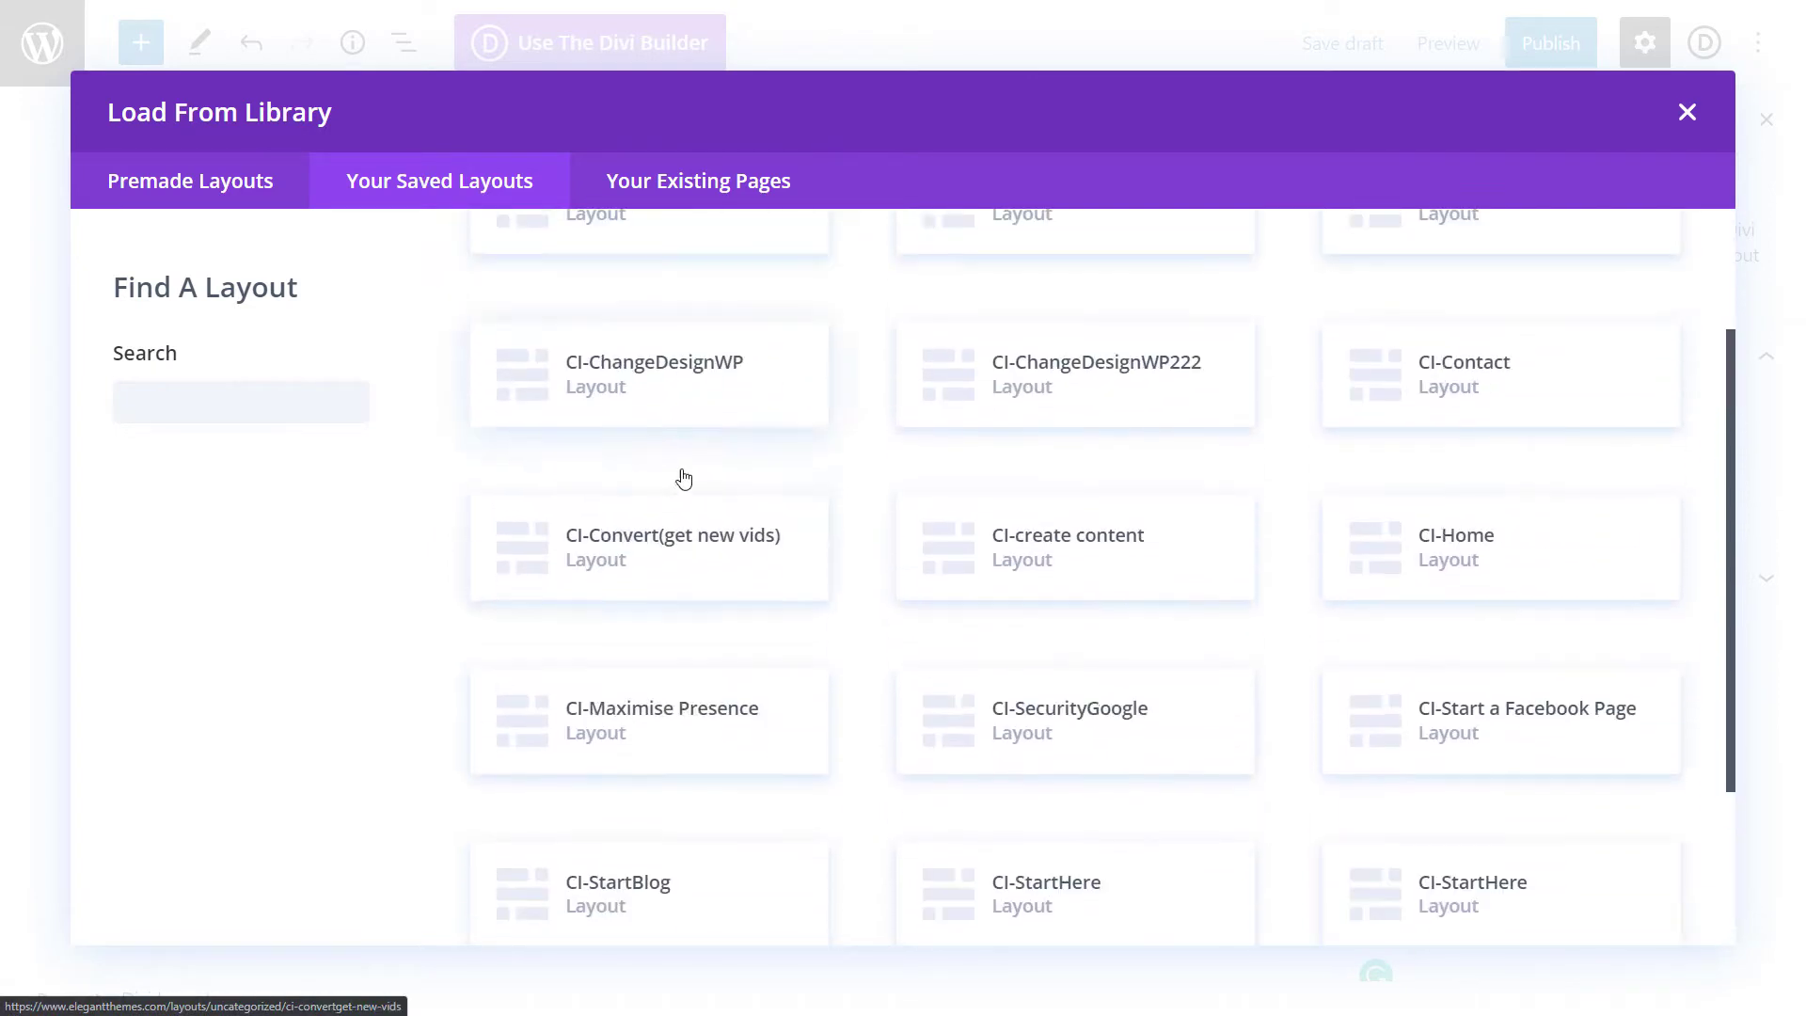
scroll(683, 479, up, 3)
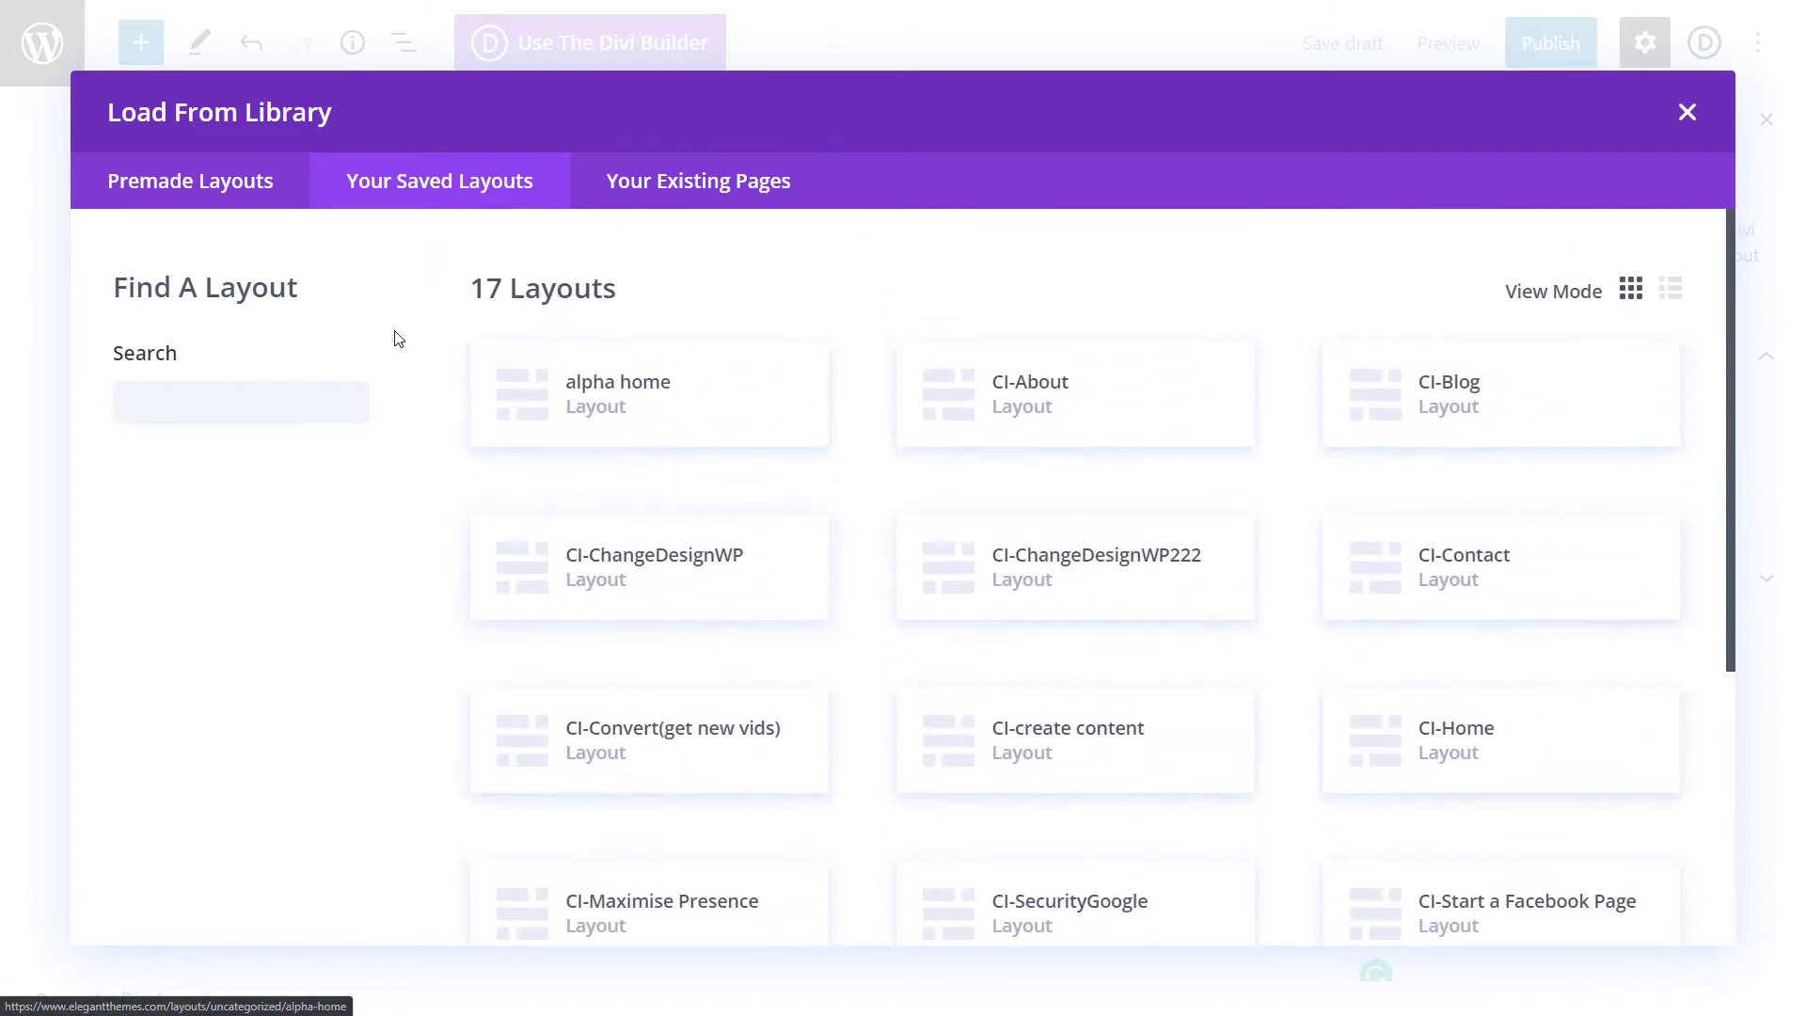
click(683, 182)
scroll(1175, 508, down, 3)
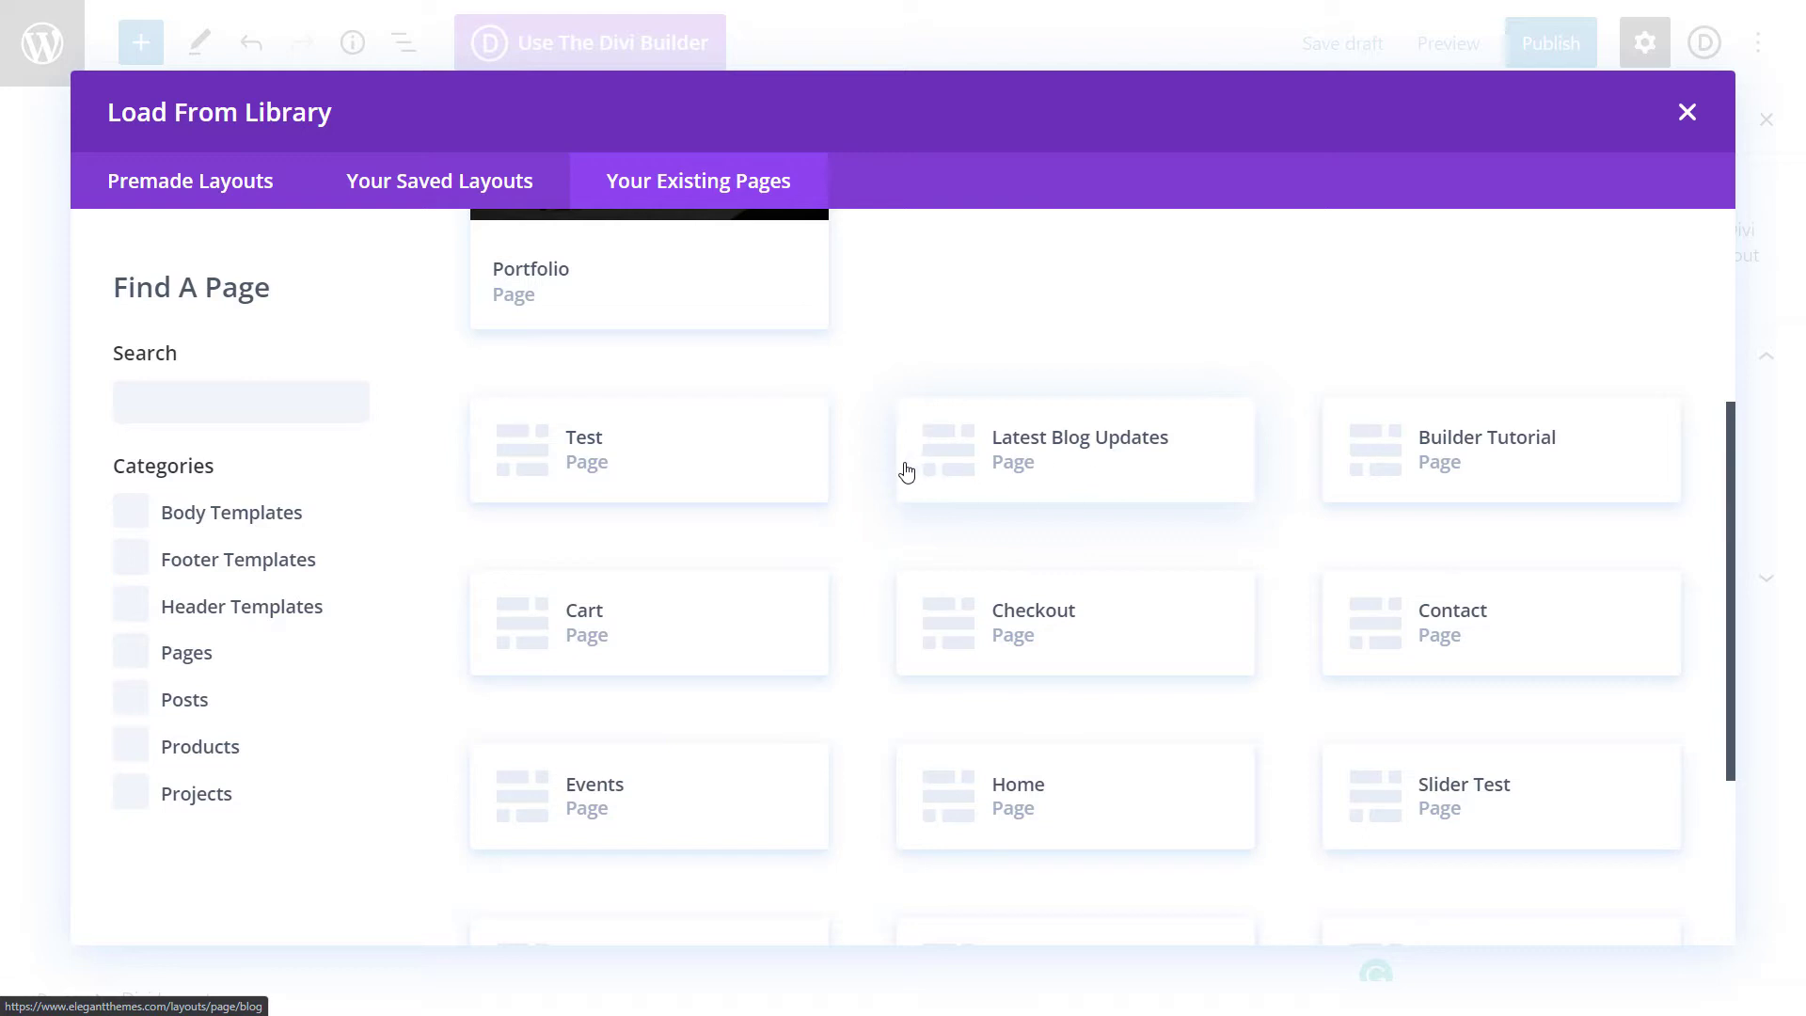
click(423, 189)
click(674, 189)
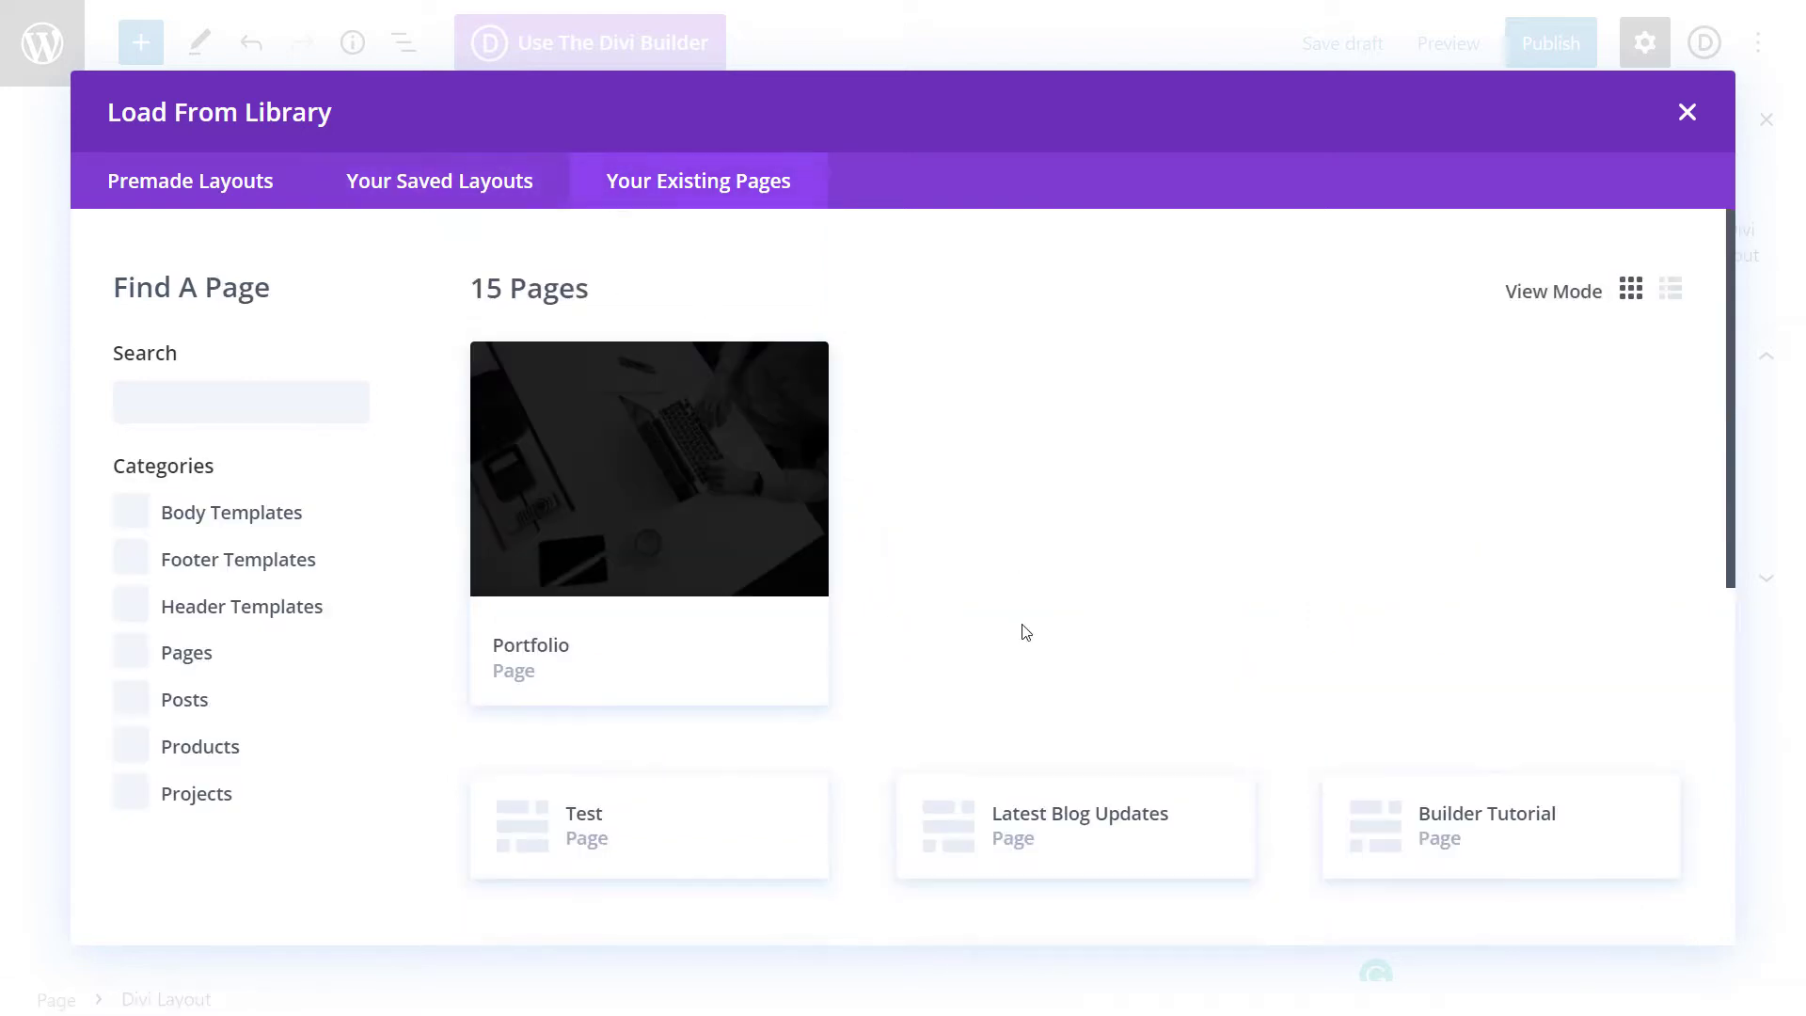
scroll(708, 524, down, 6)
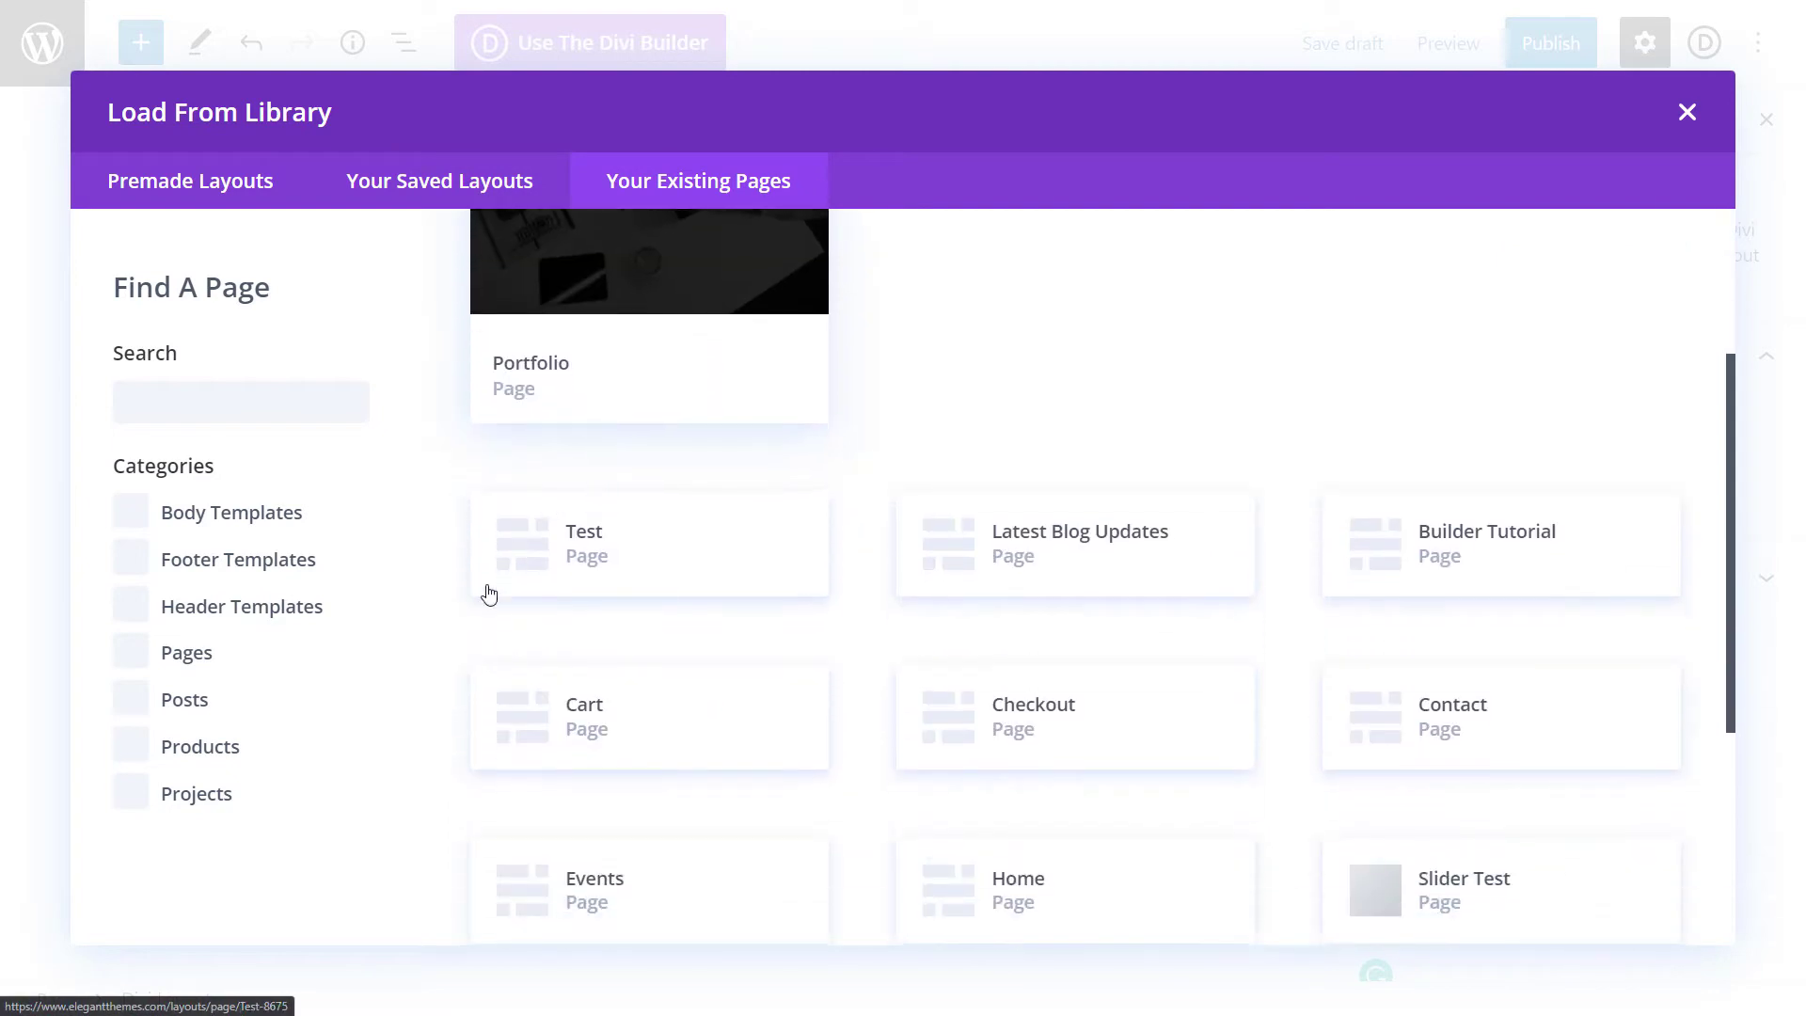
click(1521, 623)
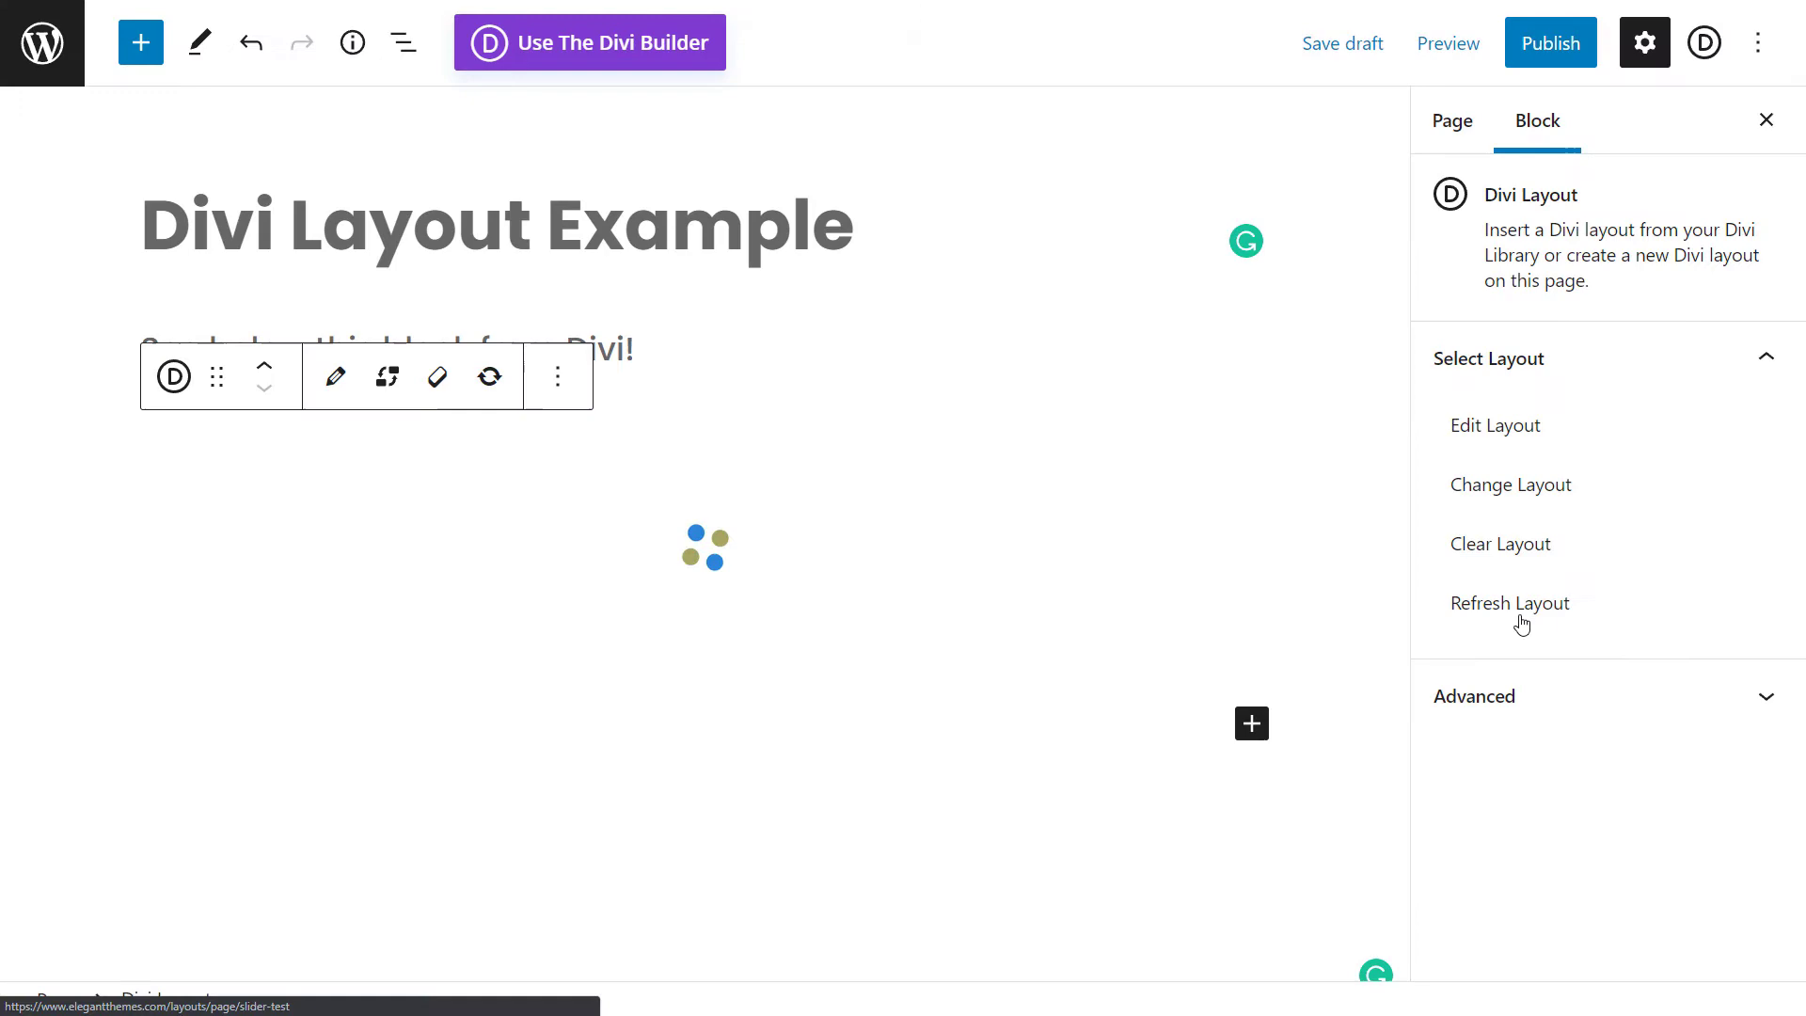
- Add a 'Still type' paragraph below the slider and bring up the Preview options
scroll(1079, 544, down, 3)
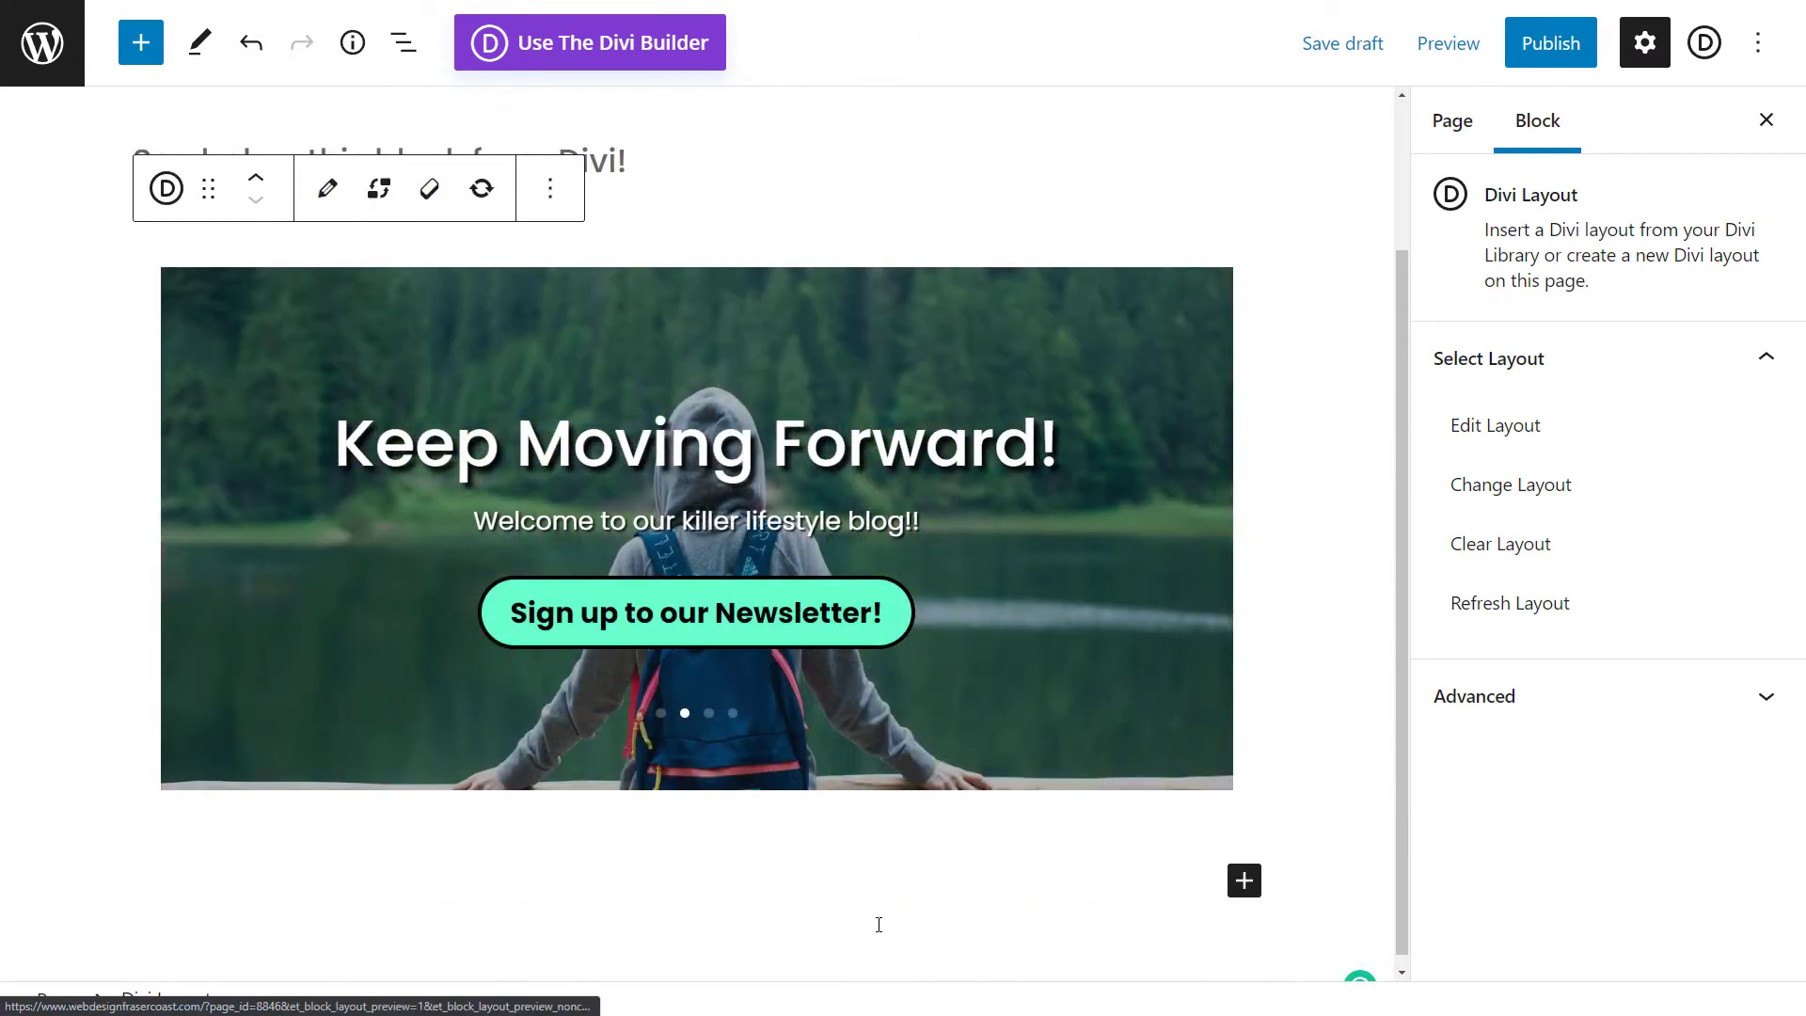
click(936, 851)
text(Still )
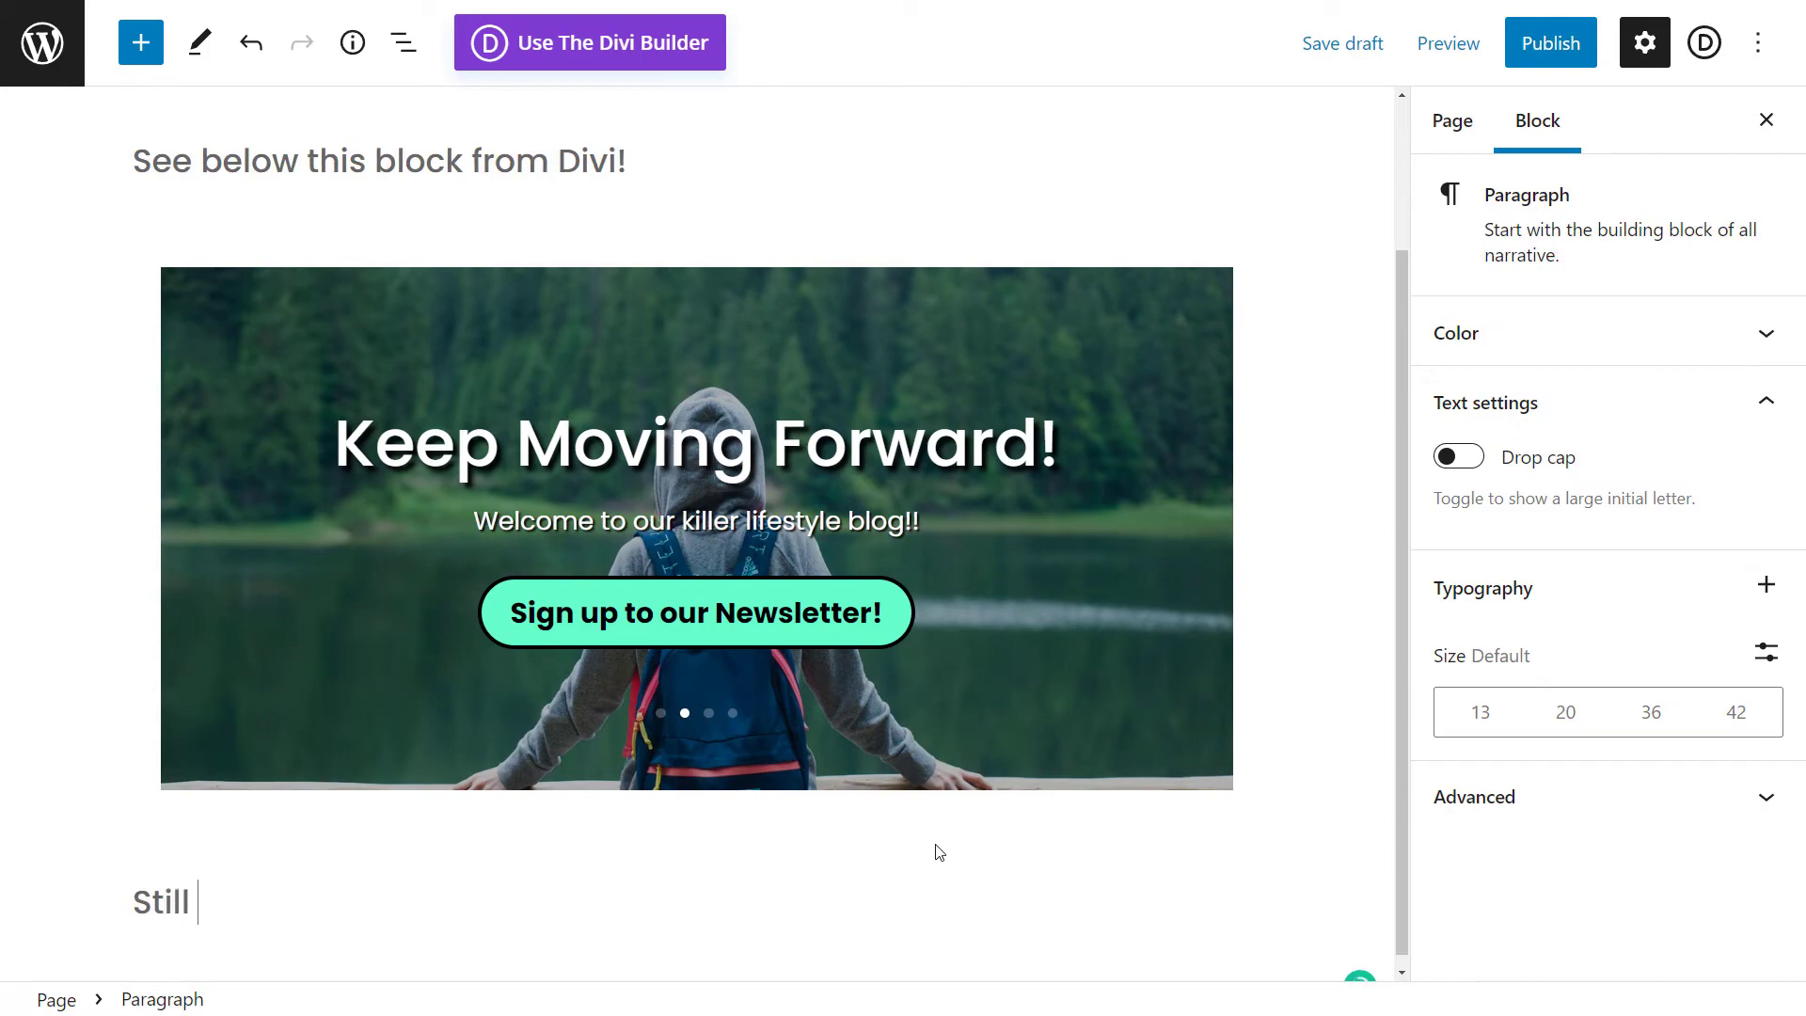
text(type)
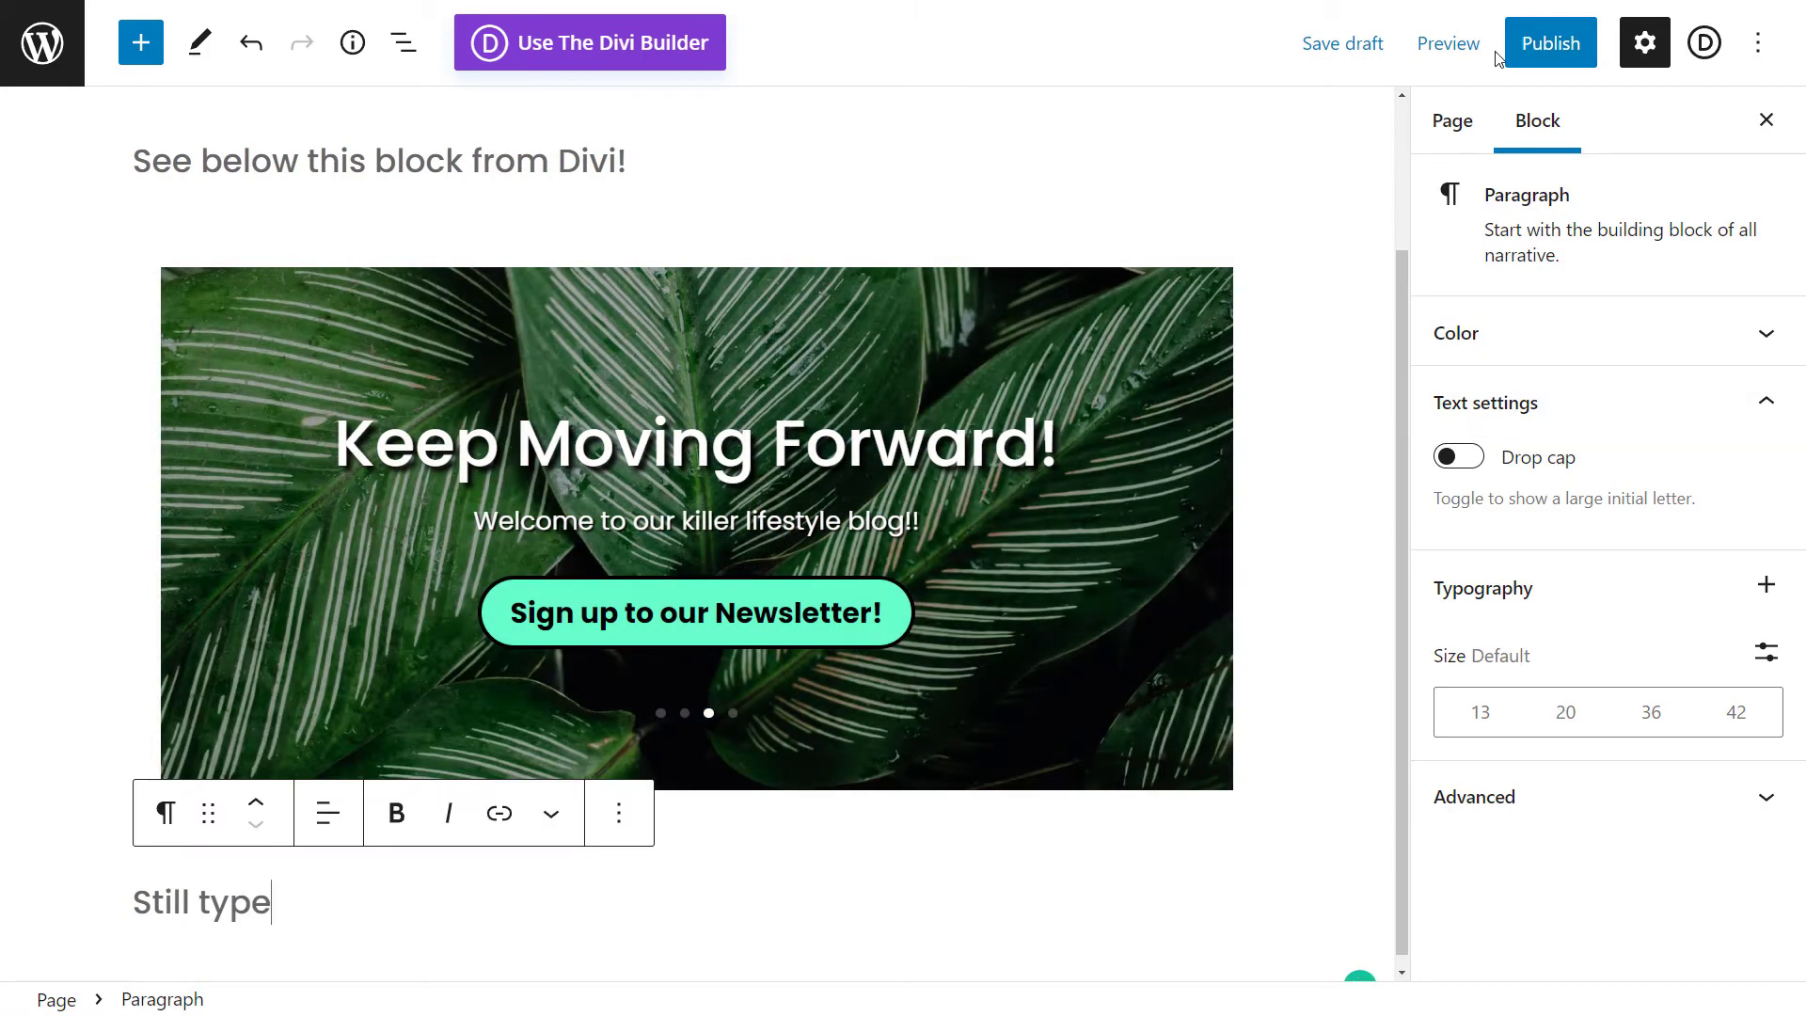
click(1466, 53)
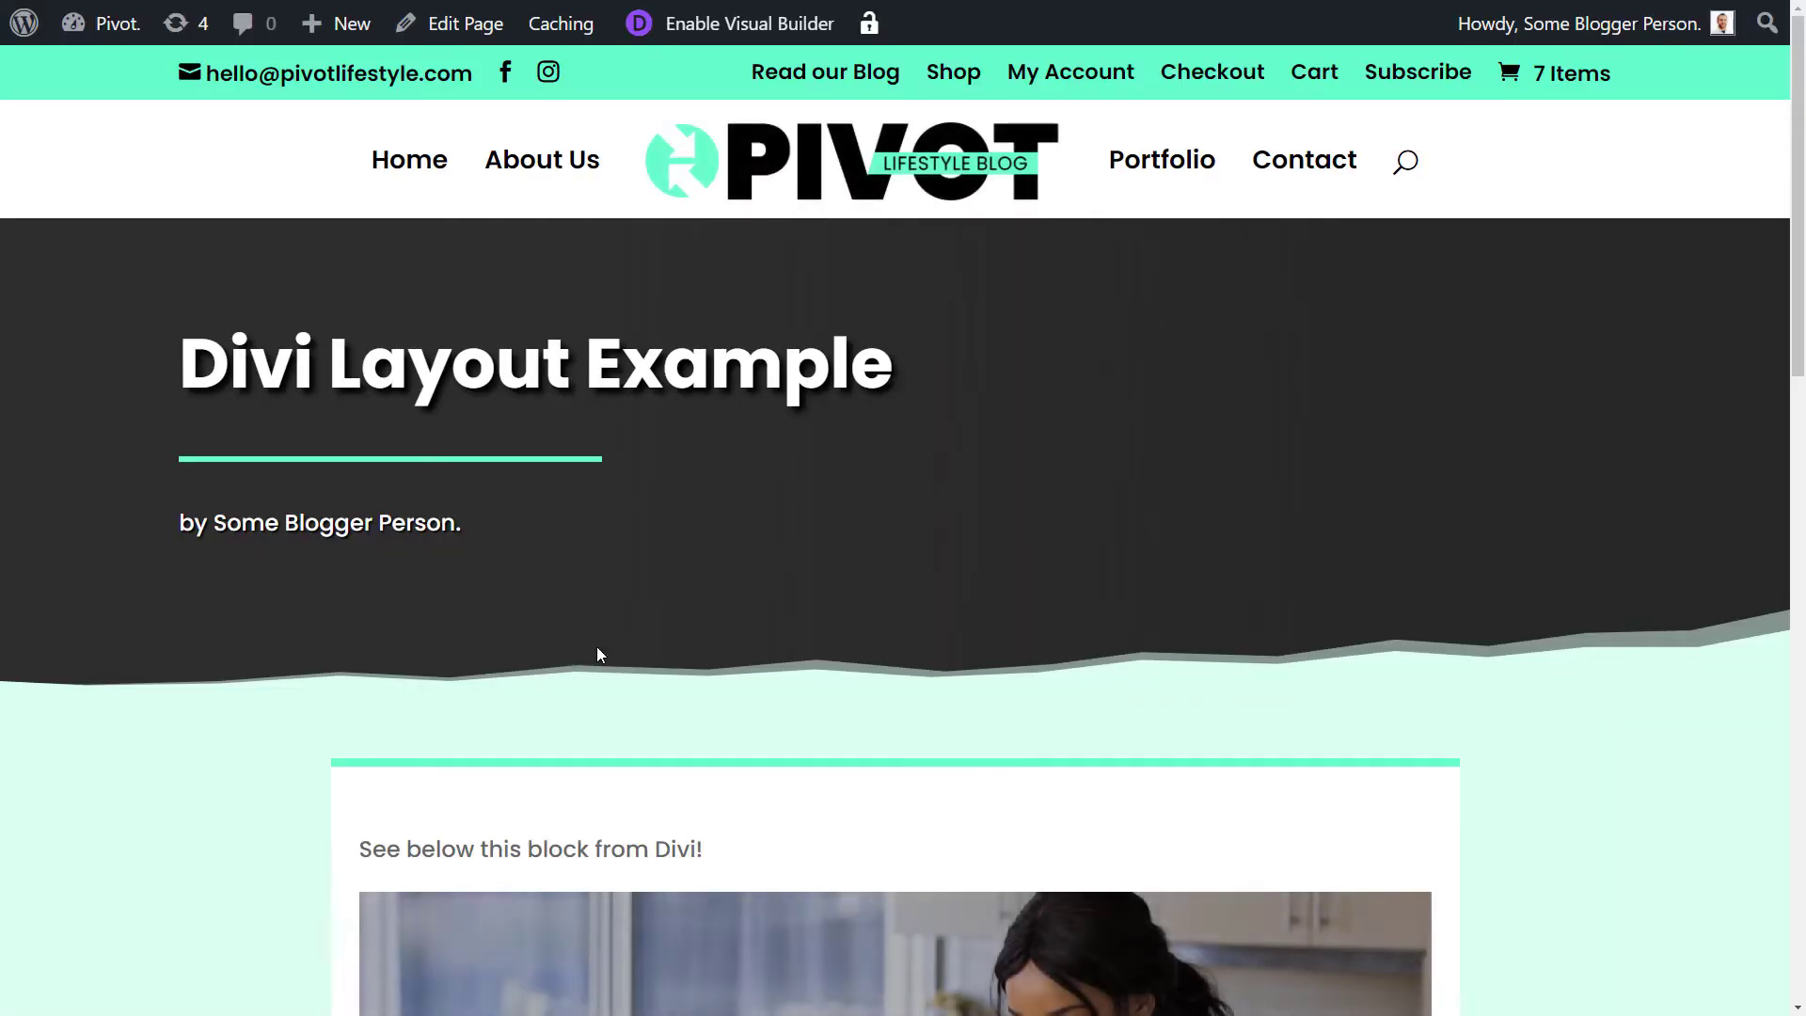
- Review the front-end preview, briefly selecting the 'See below this block from Divi!' paragraph
scroll(670, 608, down, 7)
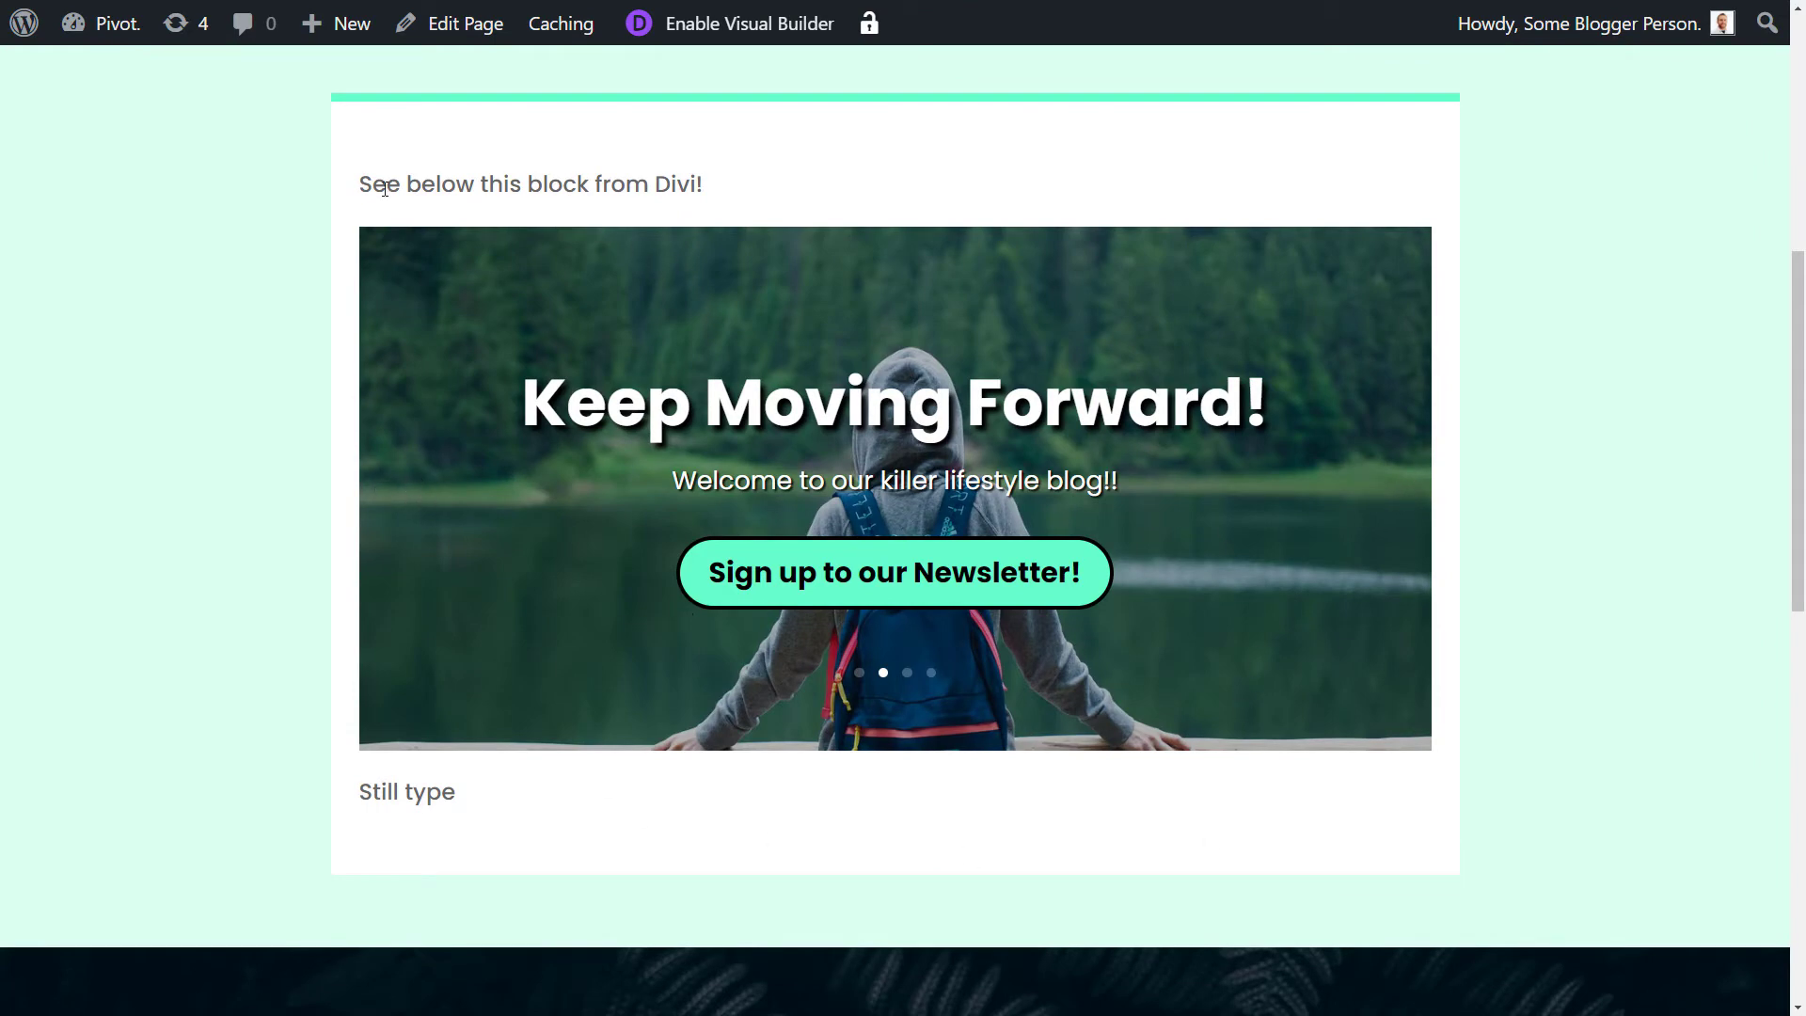
drag(384, 188, 753, 189)
click(488, 172)
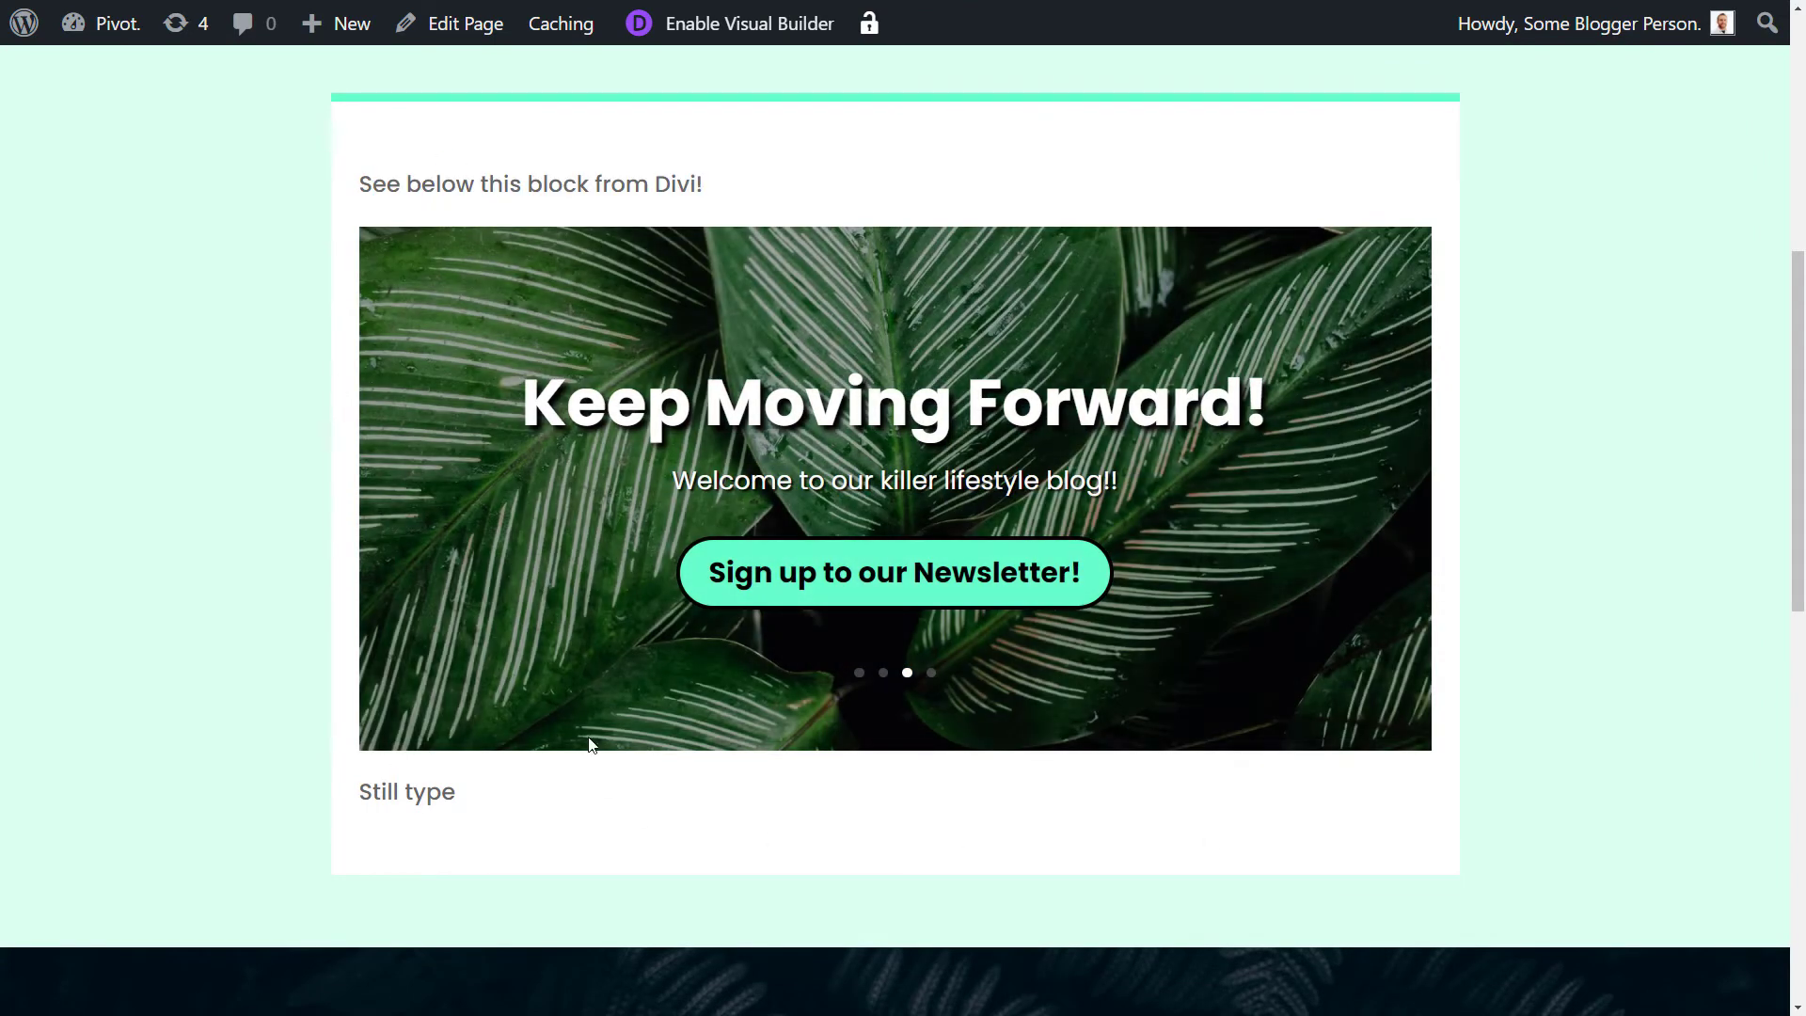
scroll(865, 639, up, 7)
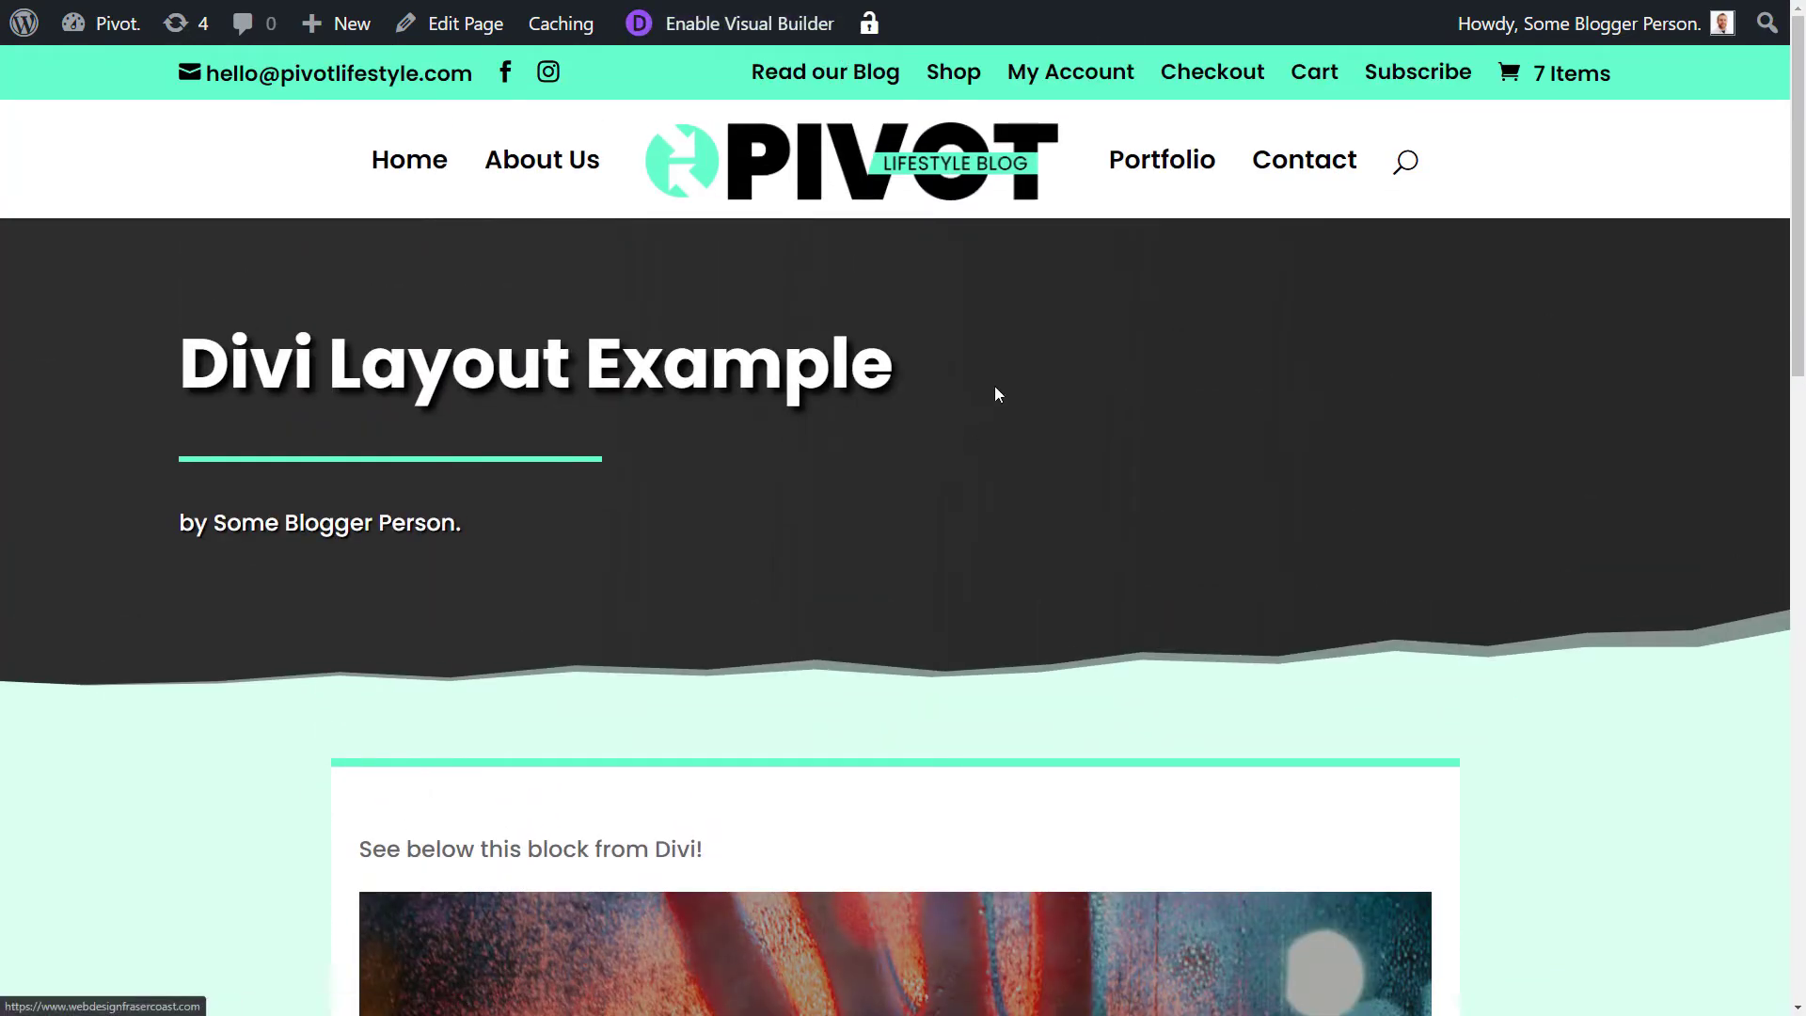
- Close the preview, open the Divi Layout block's layout for editing, and toggle List View
key(ctrl+w)
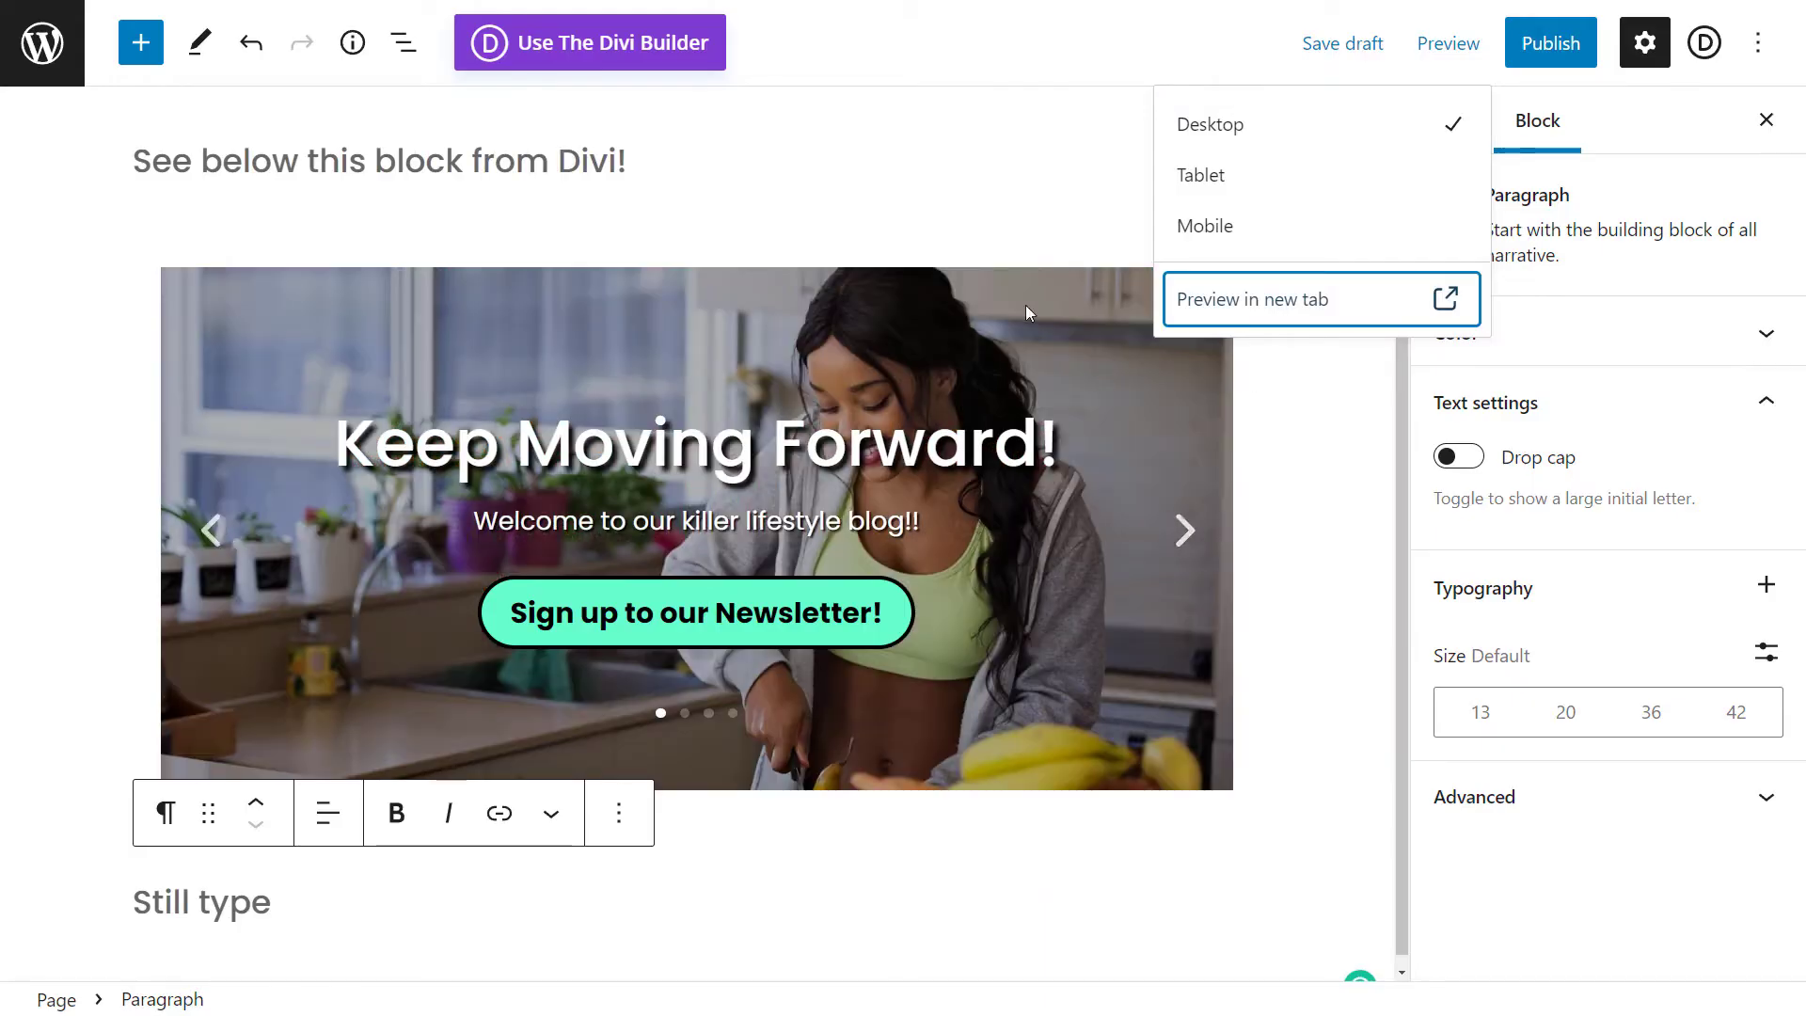
click(488, 317)
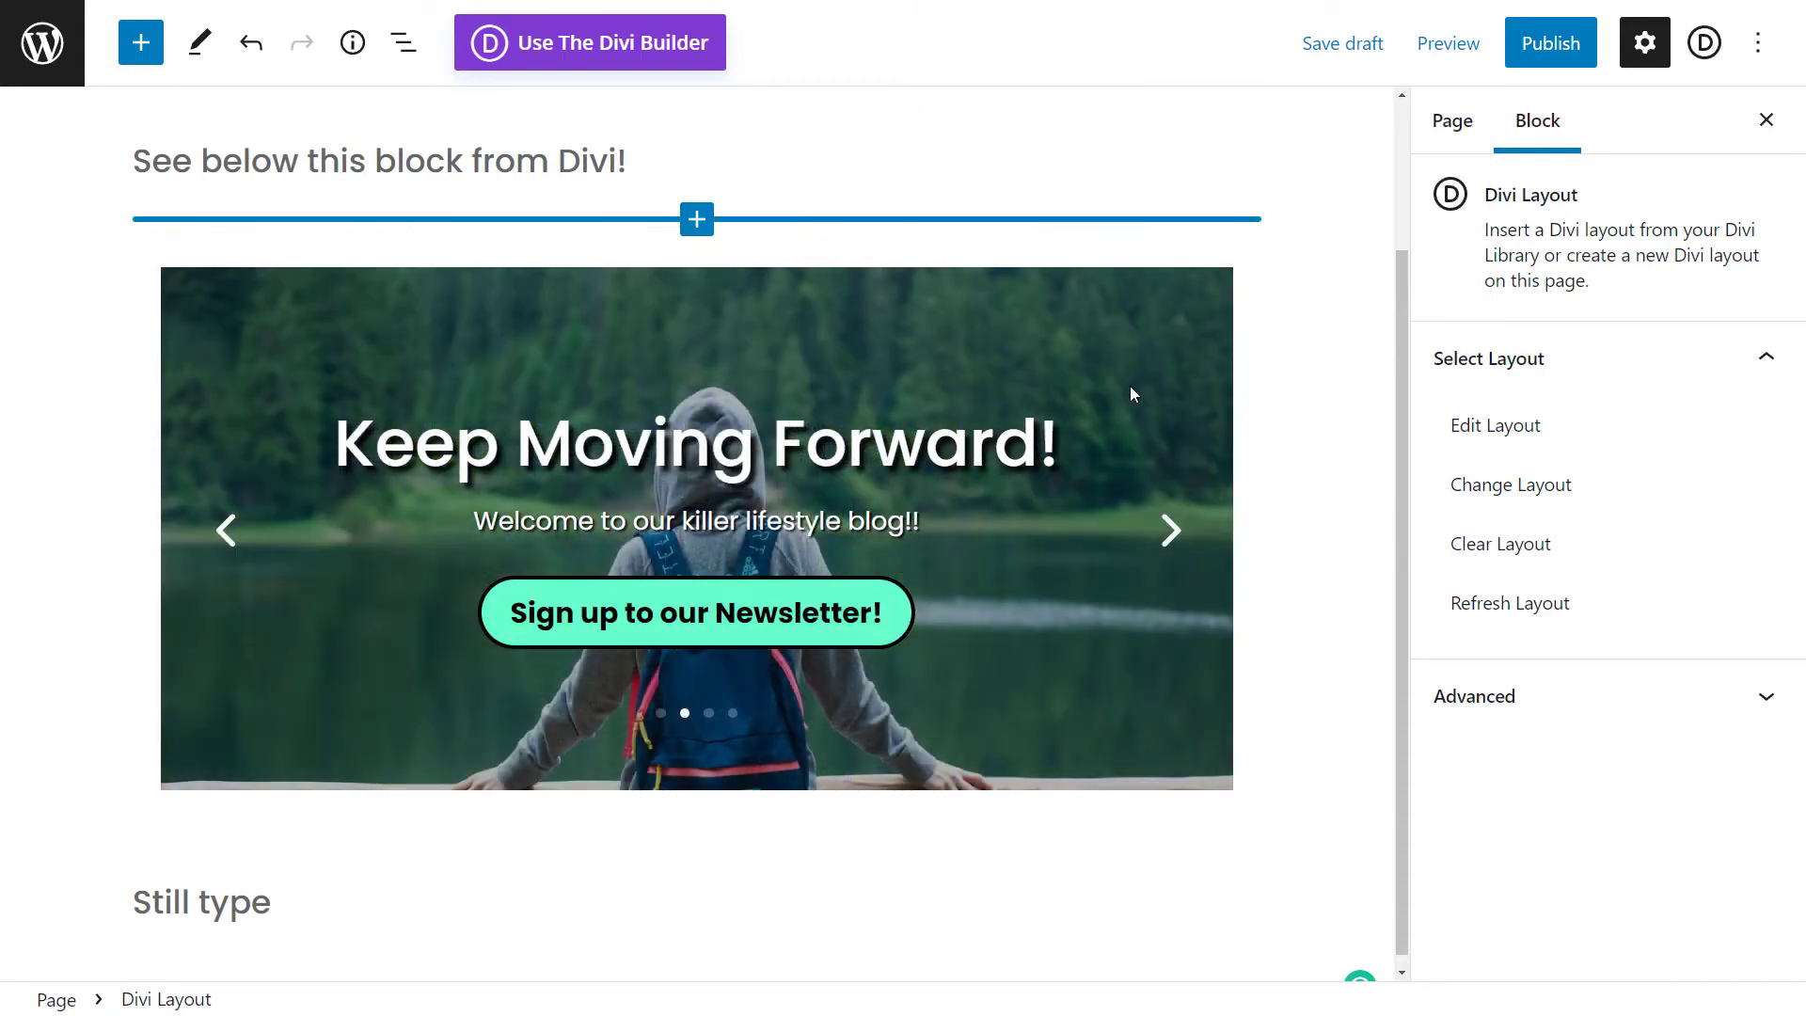
right_click(403, 292)
click(167, 278)
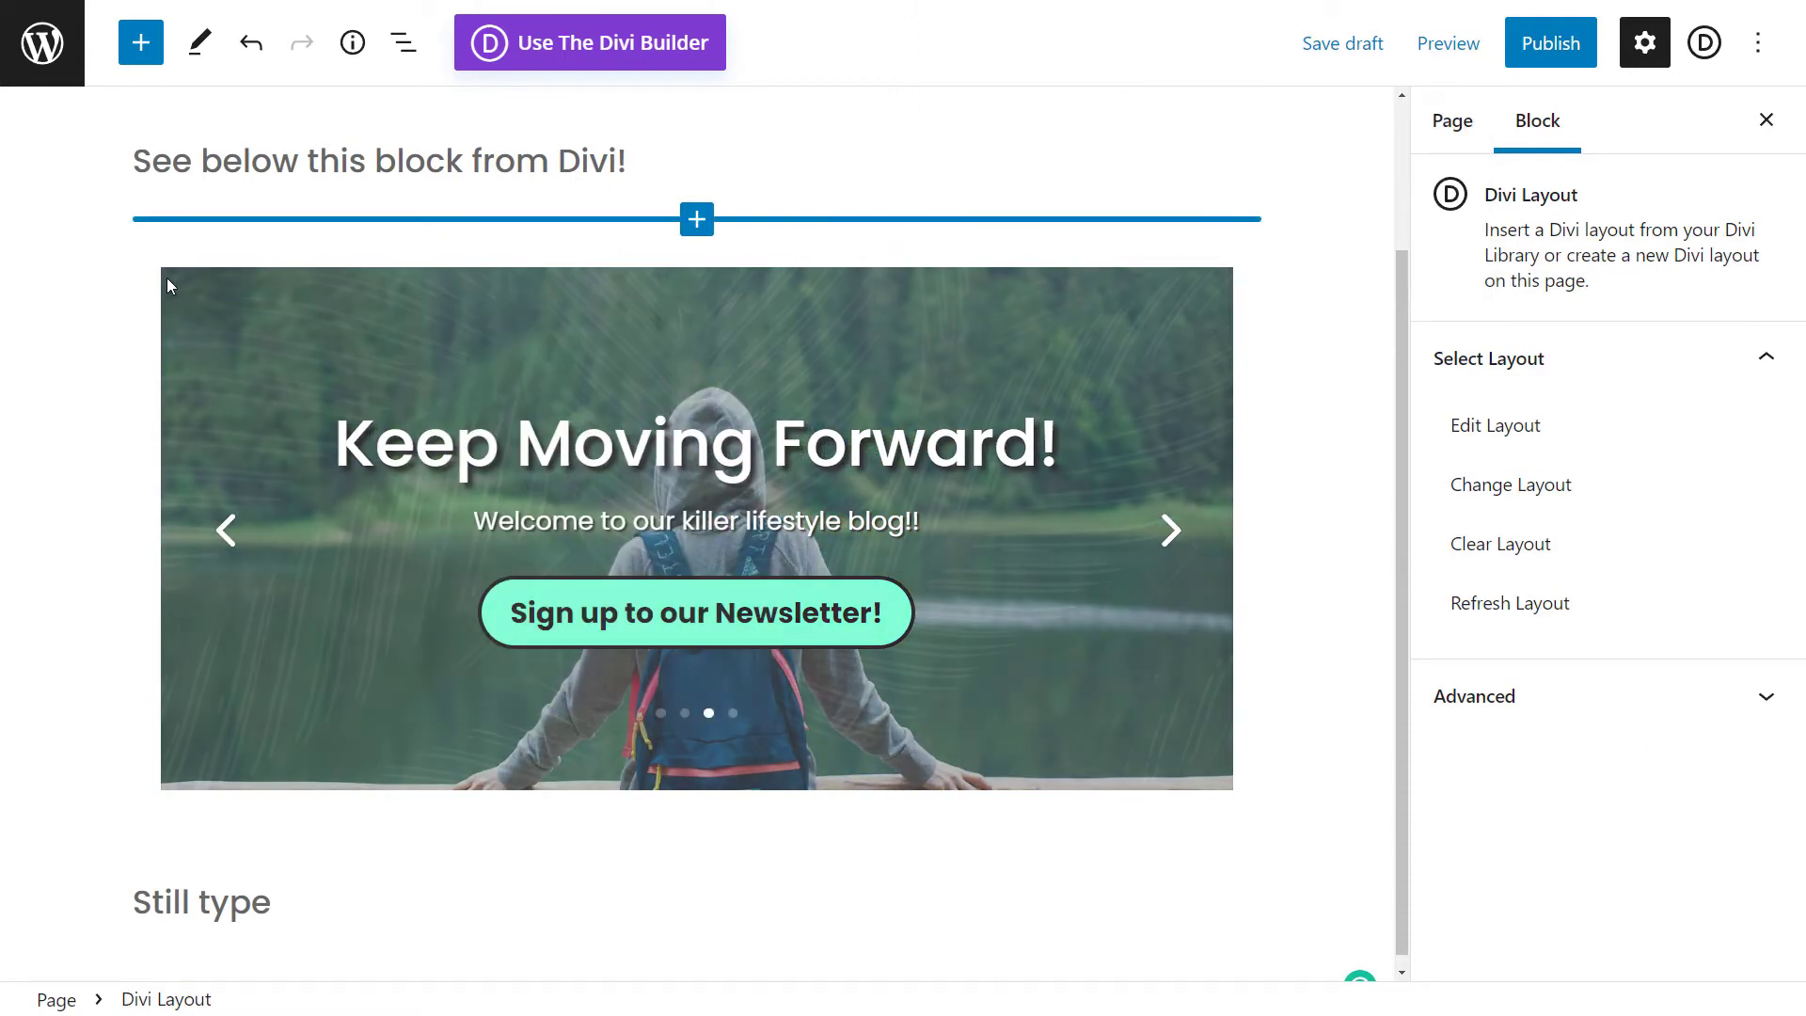
click(403, 42)
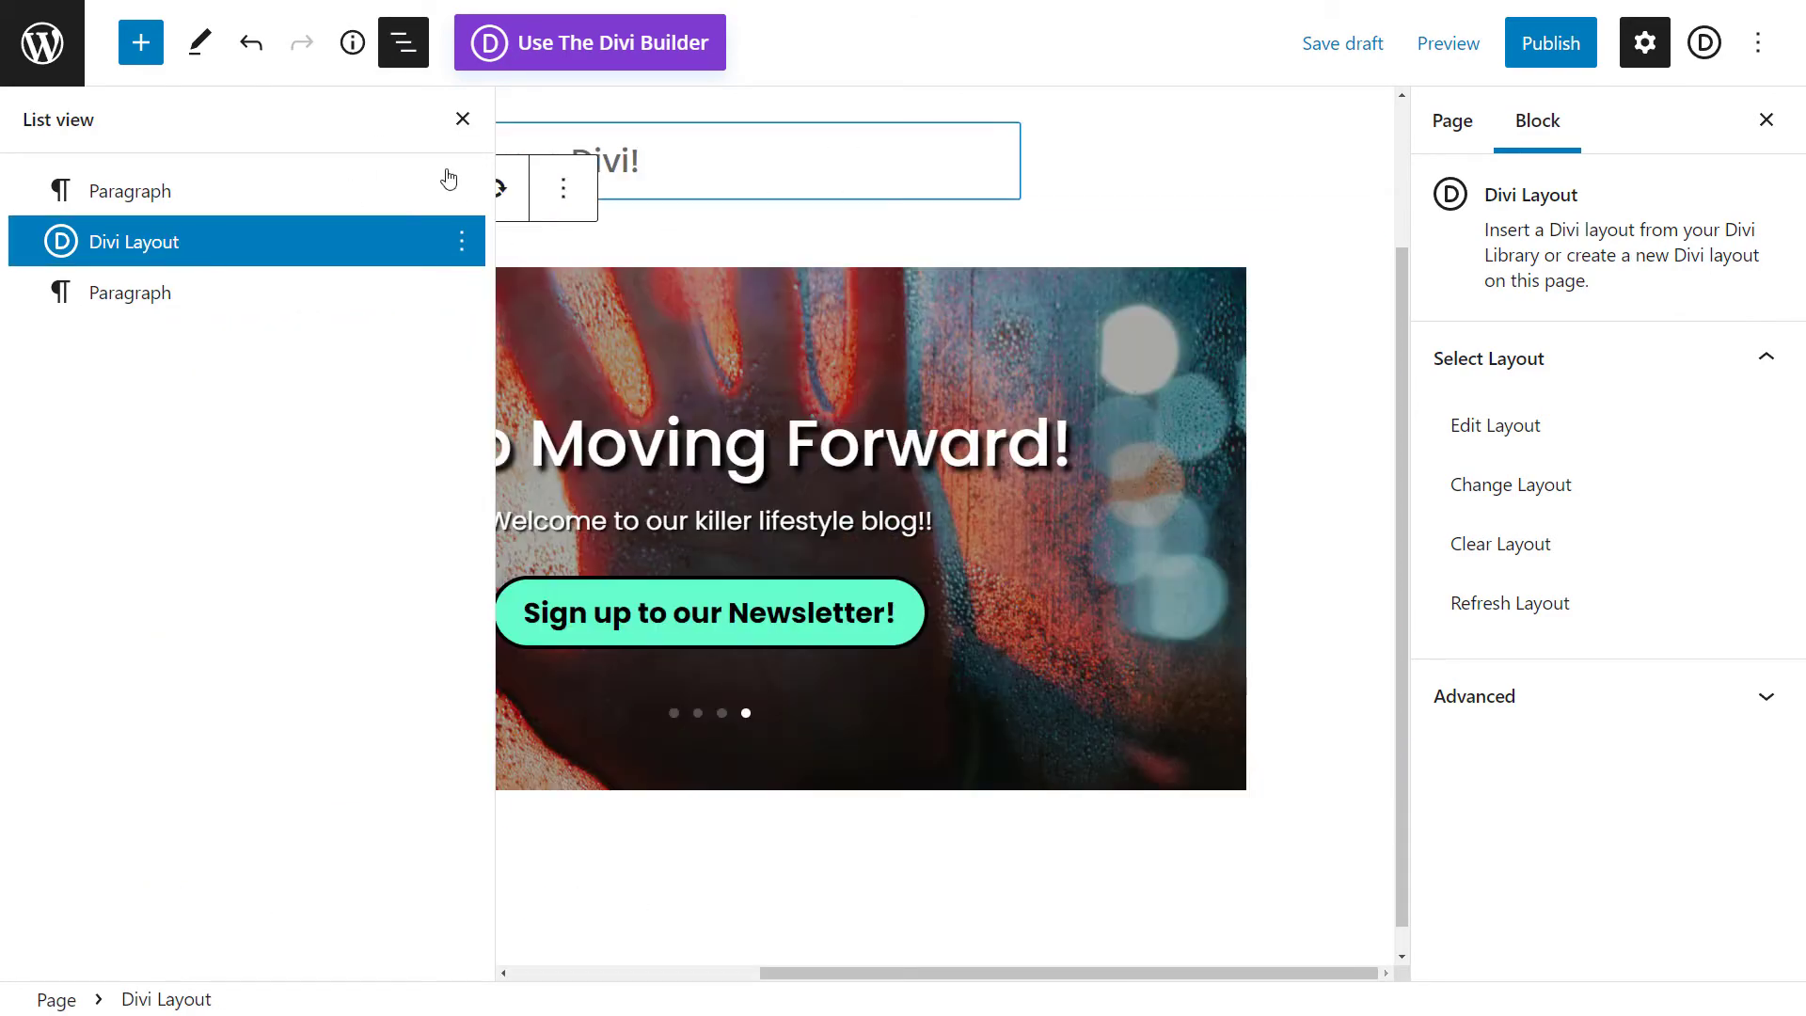
click(462, 120)
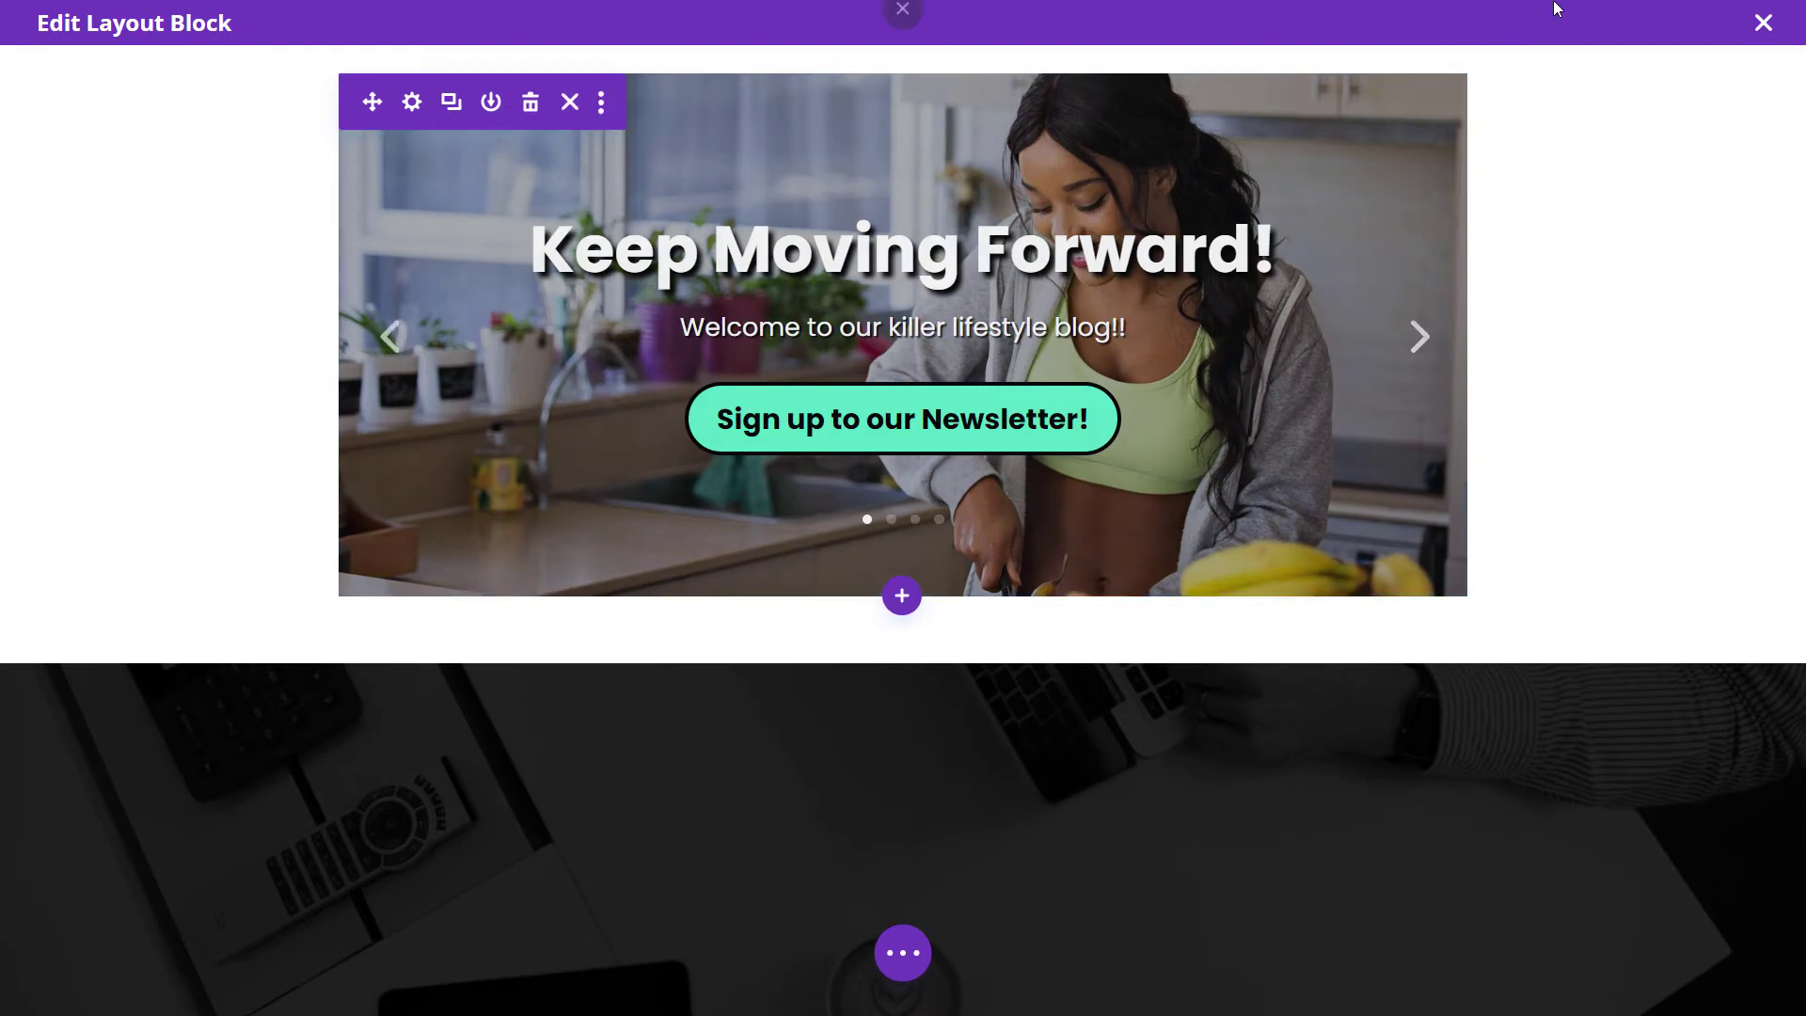
click(1761, 22)
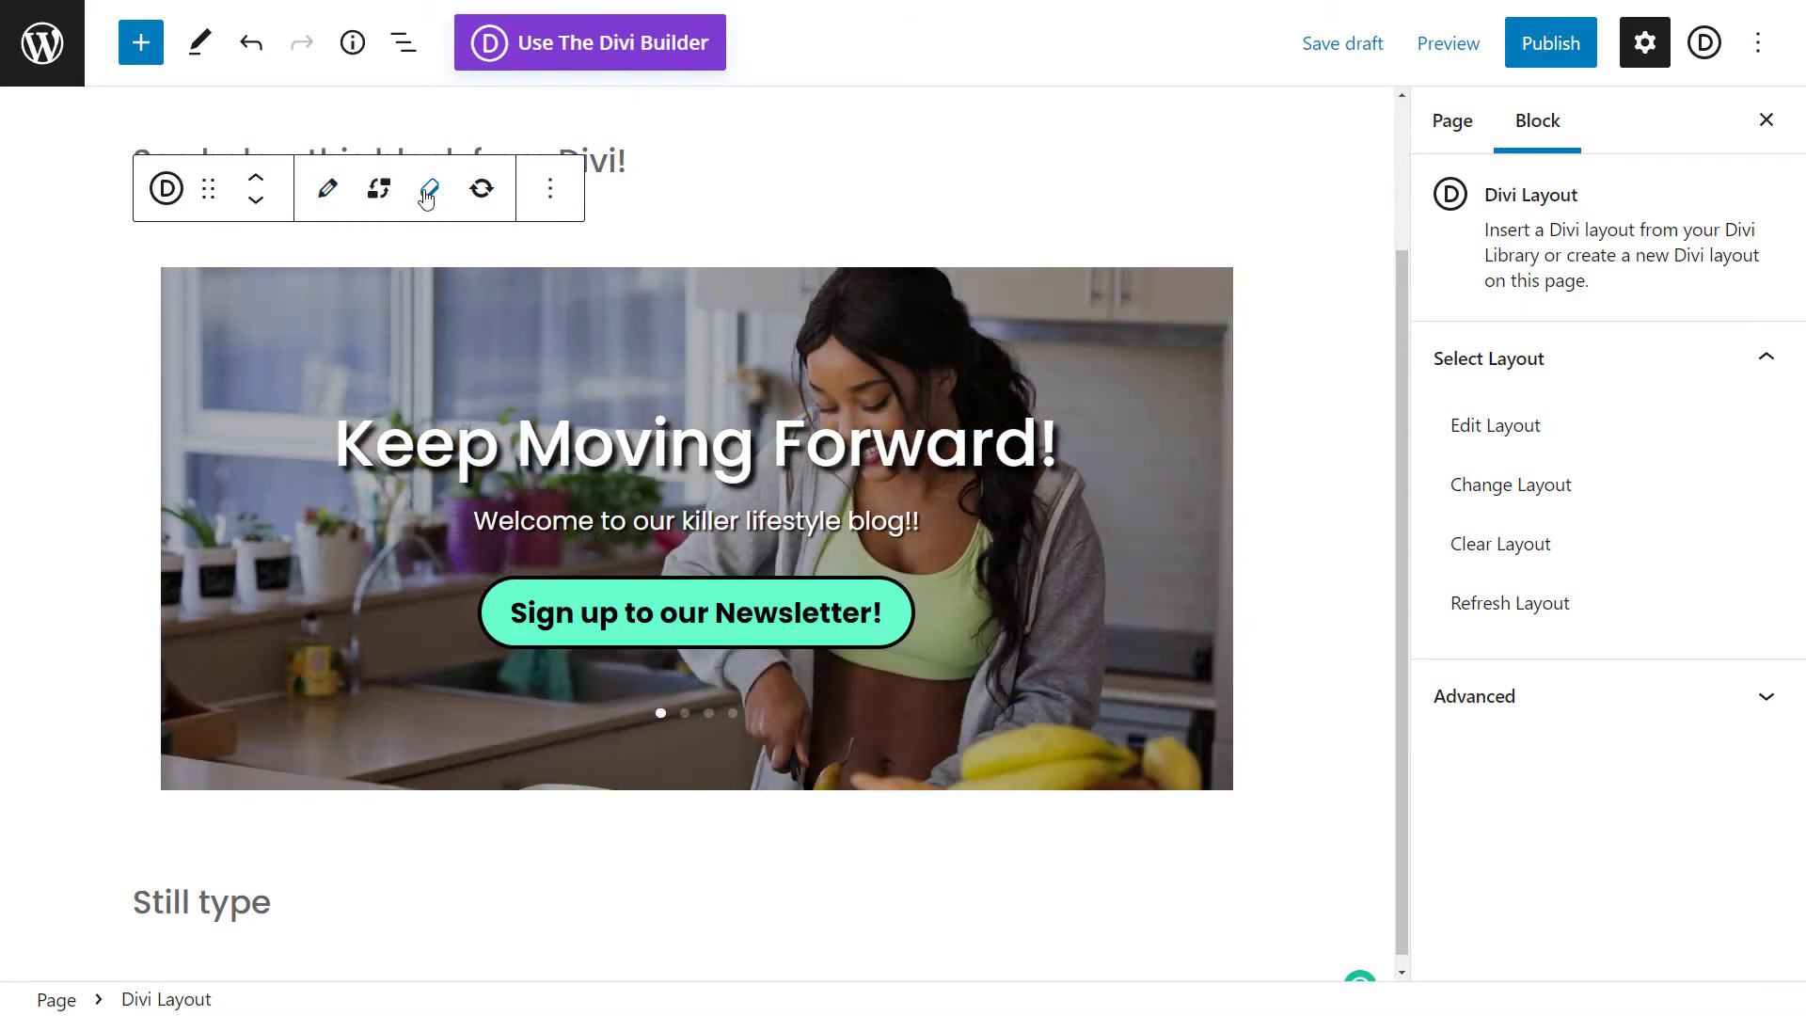
- Clear the slider layout and build a new layout with a one-column row
click(428, 189)
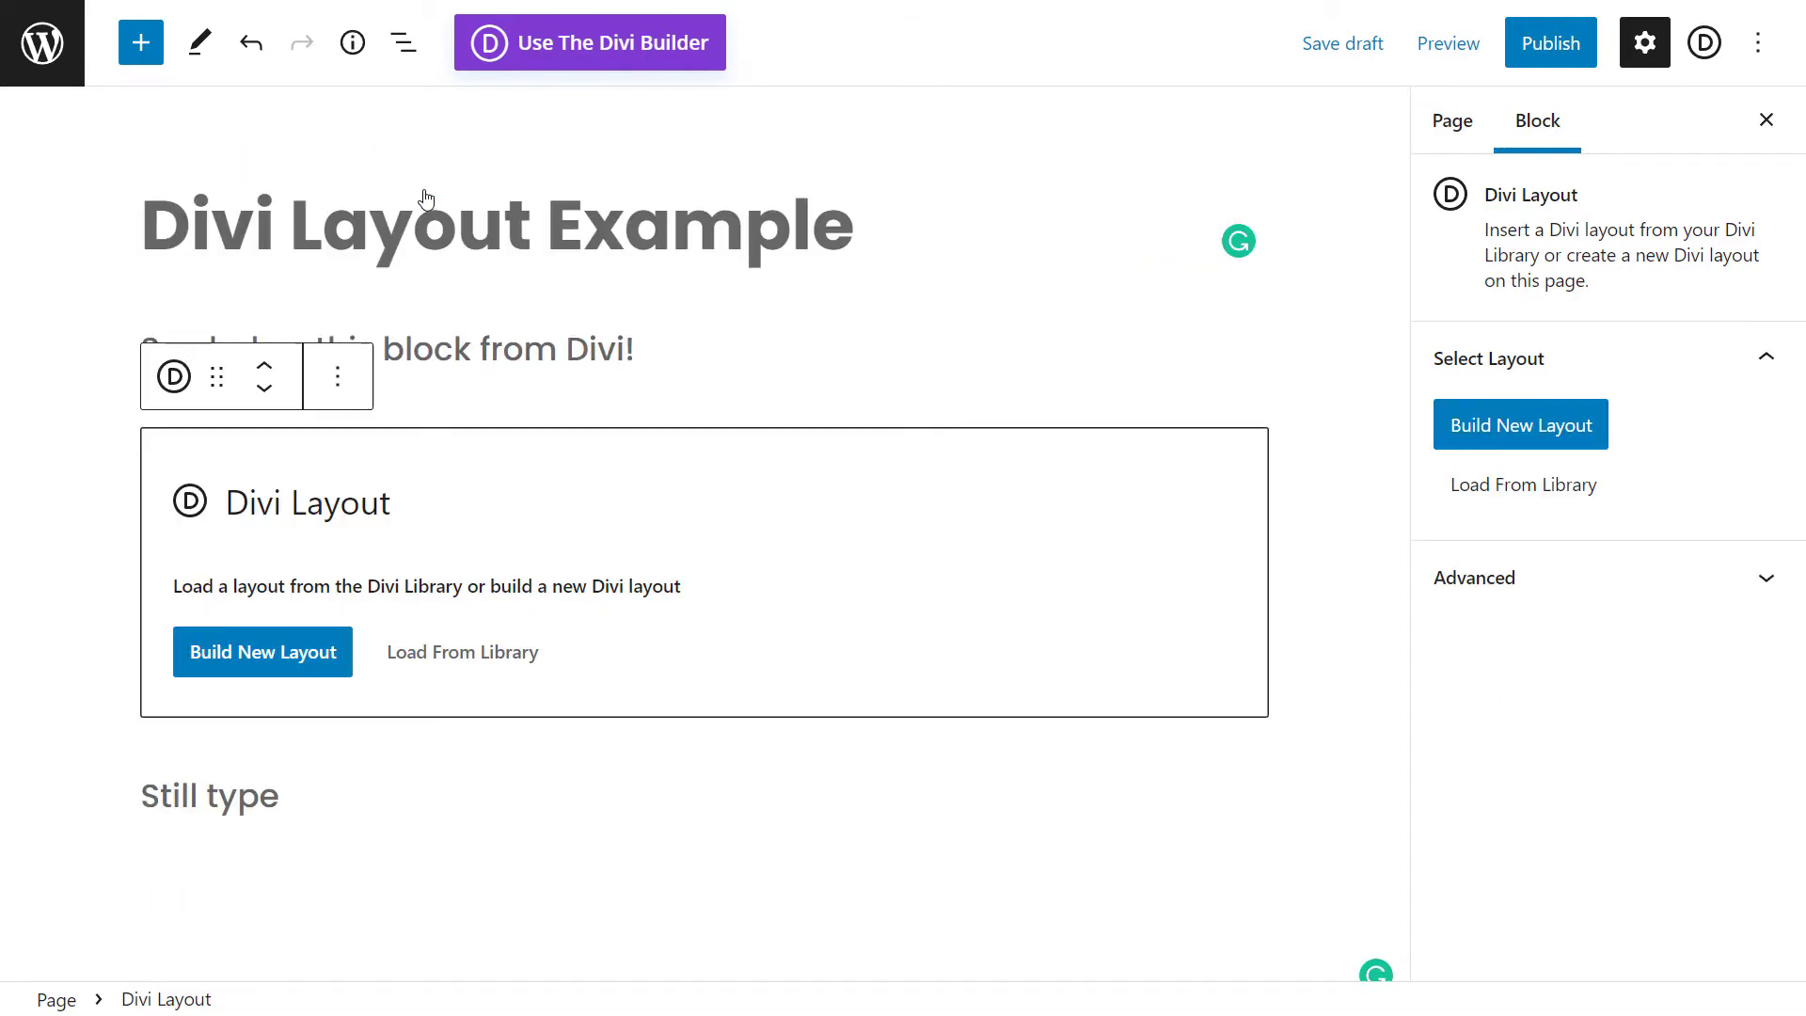
click(242, 663)
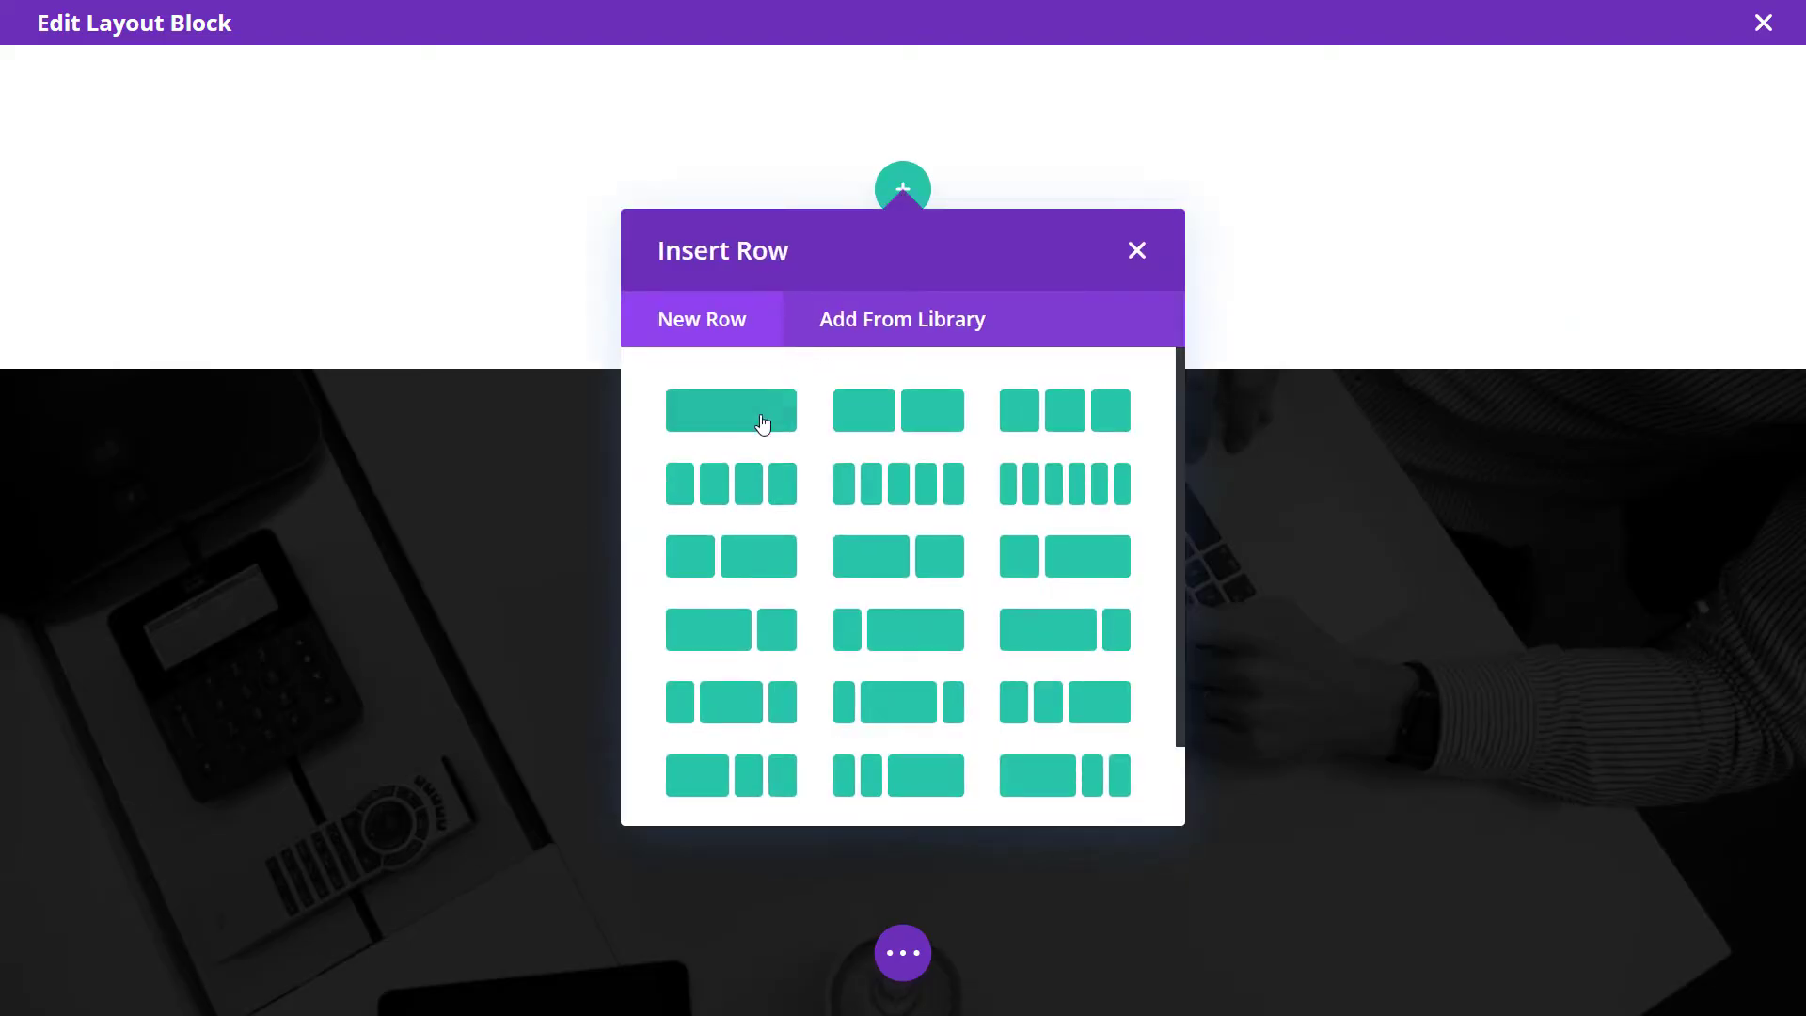
click(762, 419)
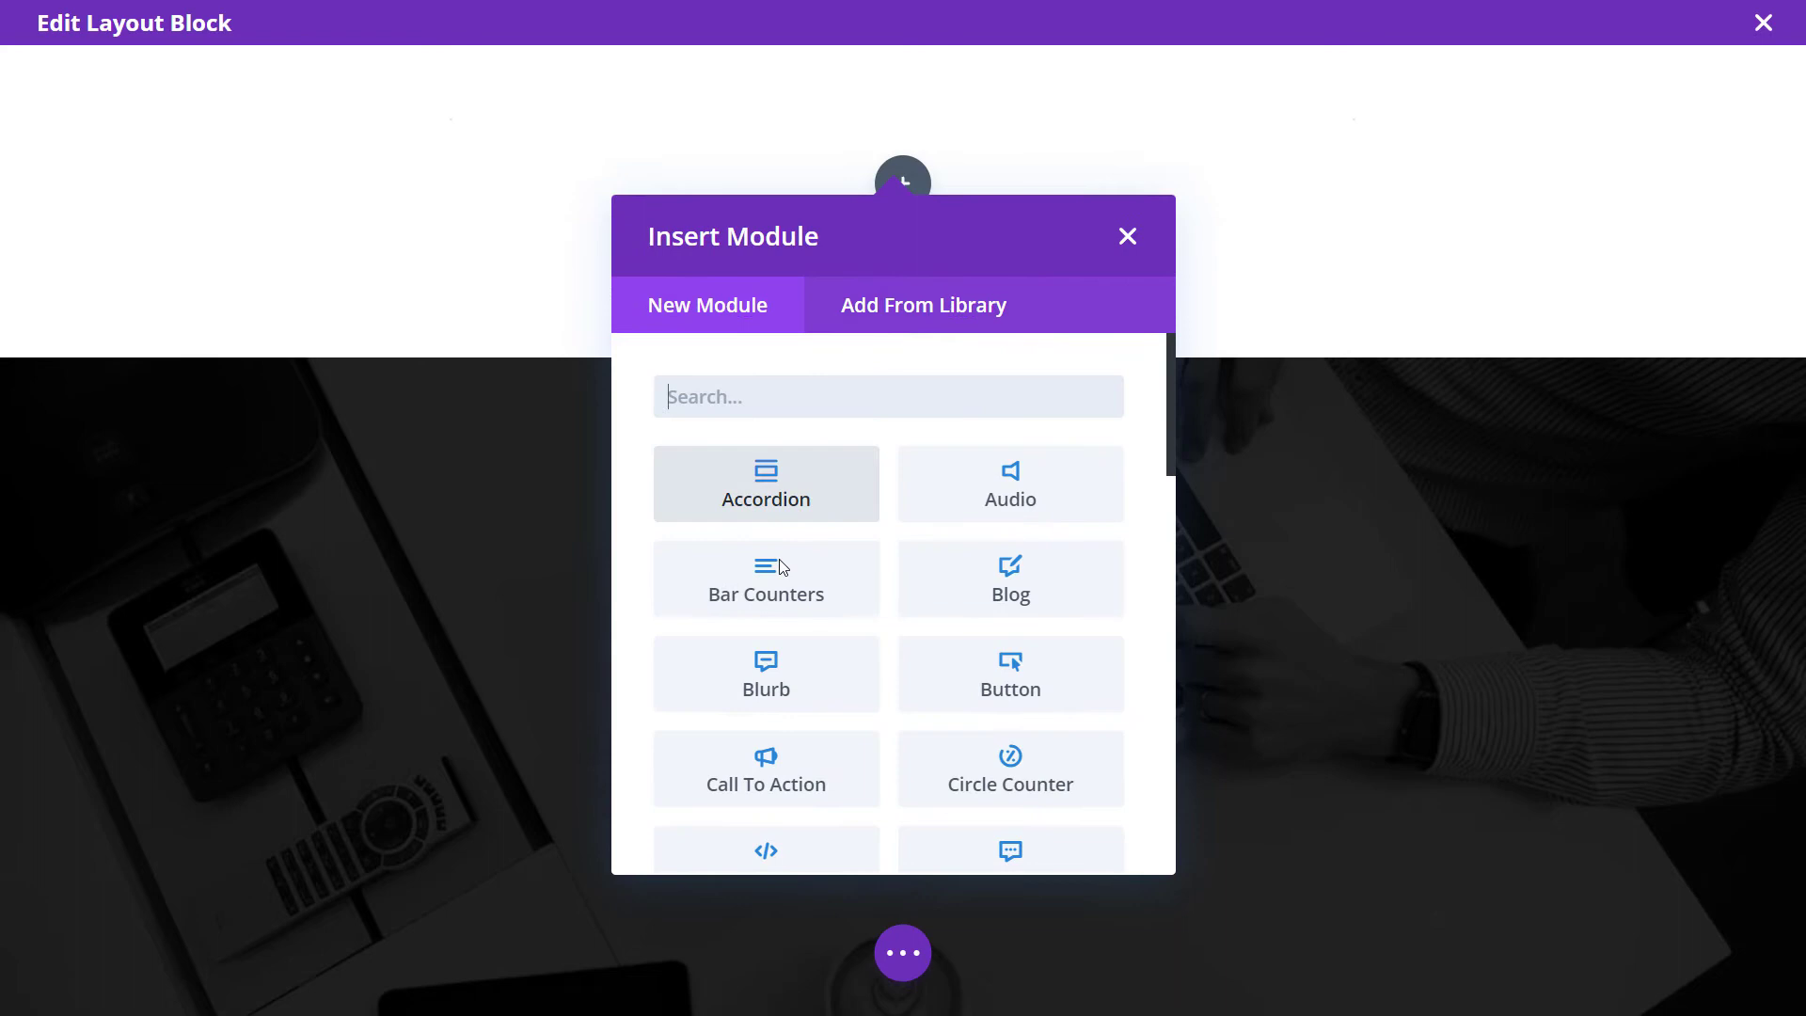
click(1131, 235)
- Insert 'Global Text Module Test' from the Divi library and open its Section Settings
click(903, 185)
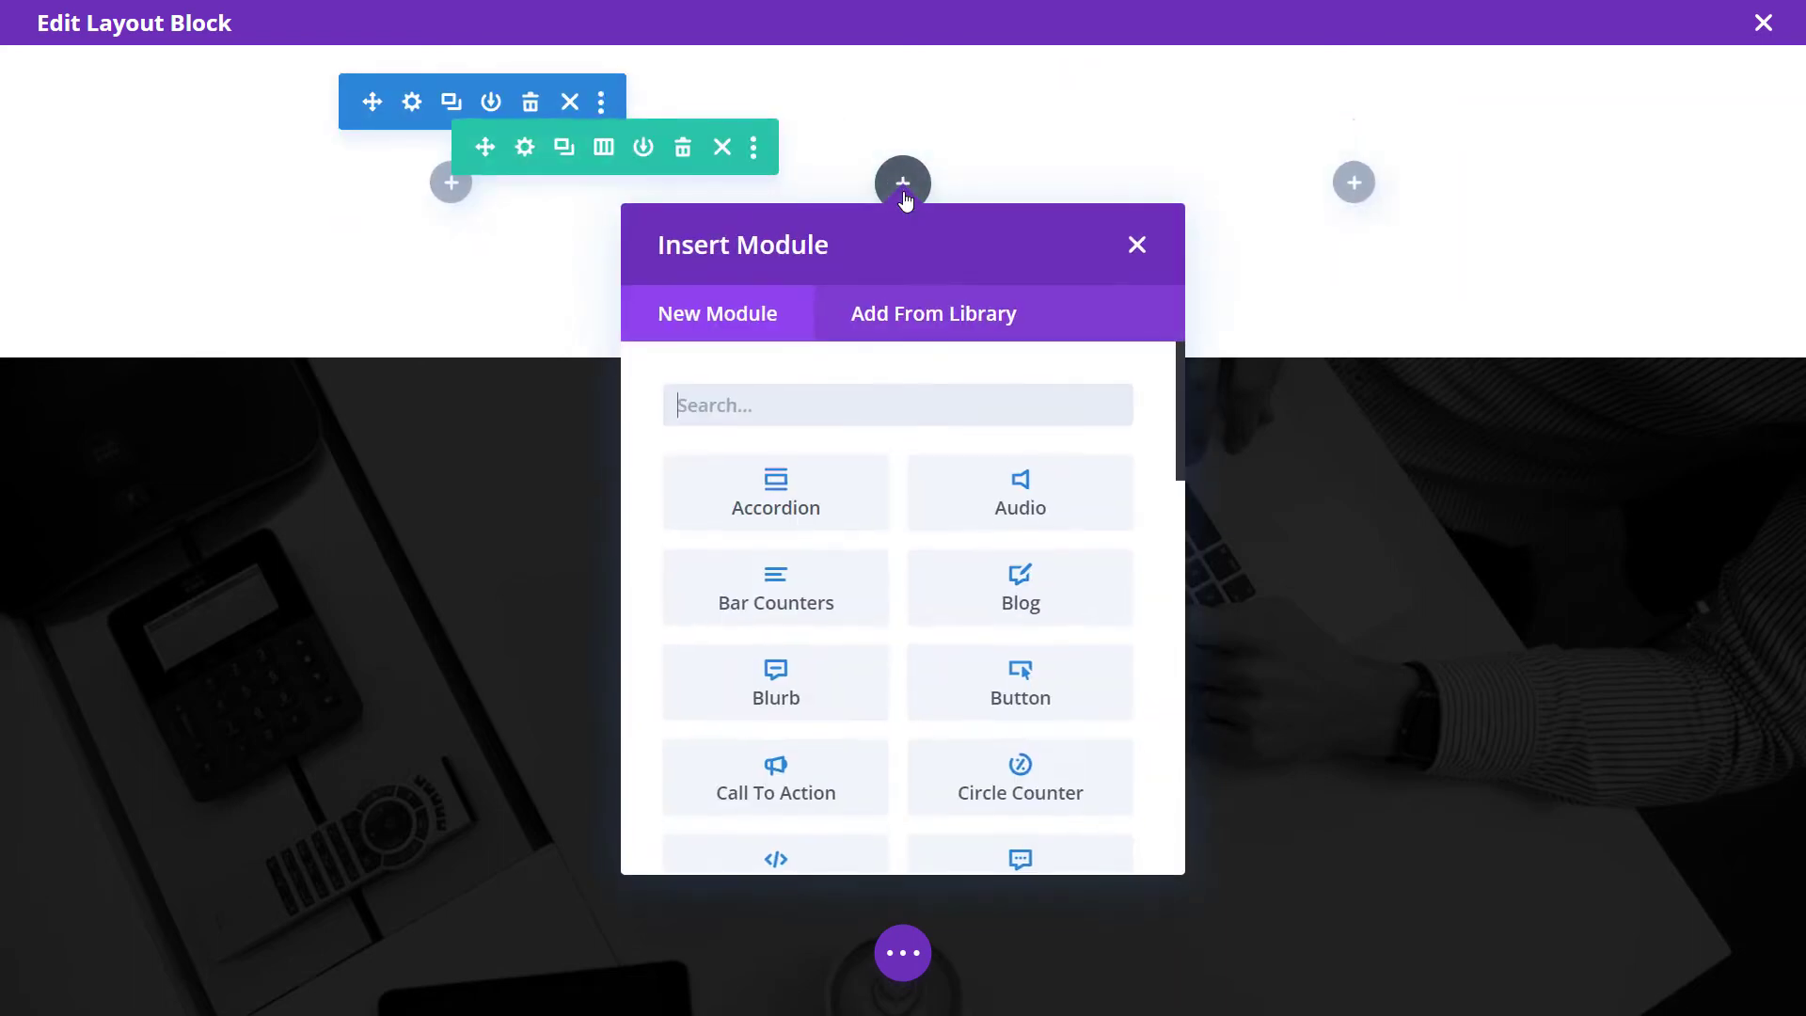
click(905, 328)
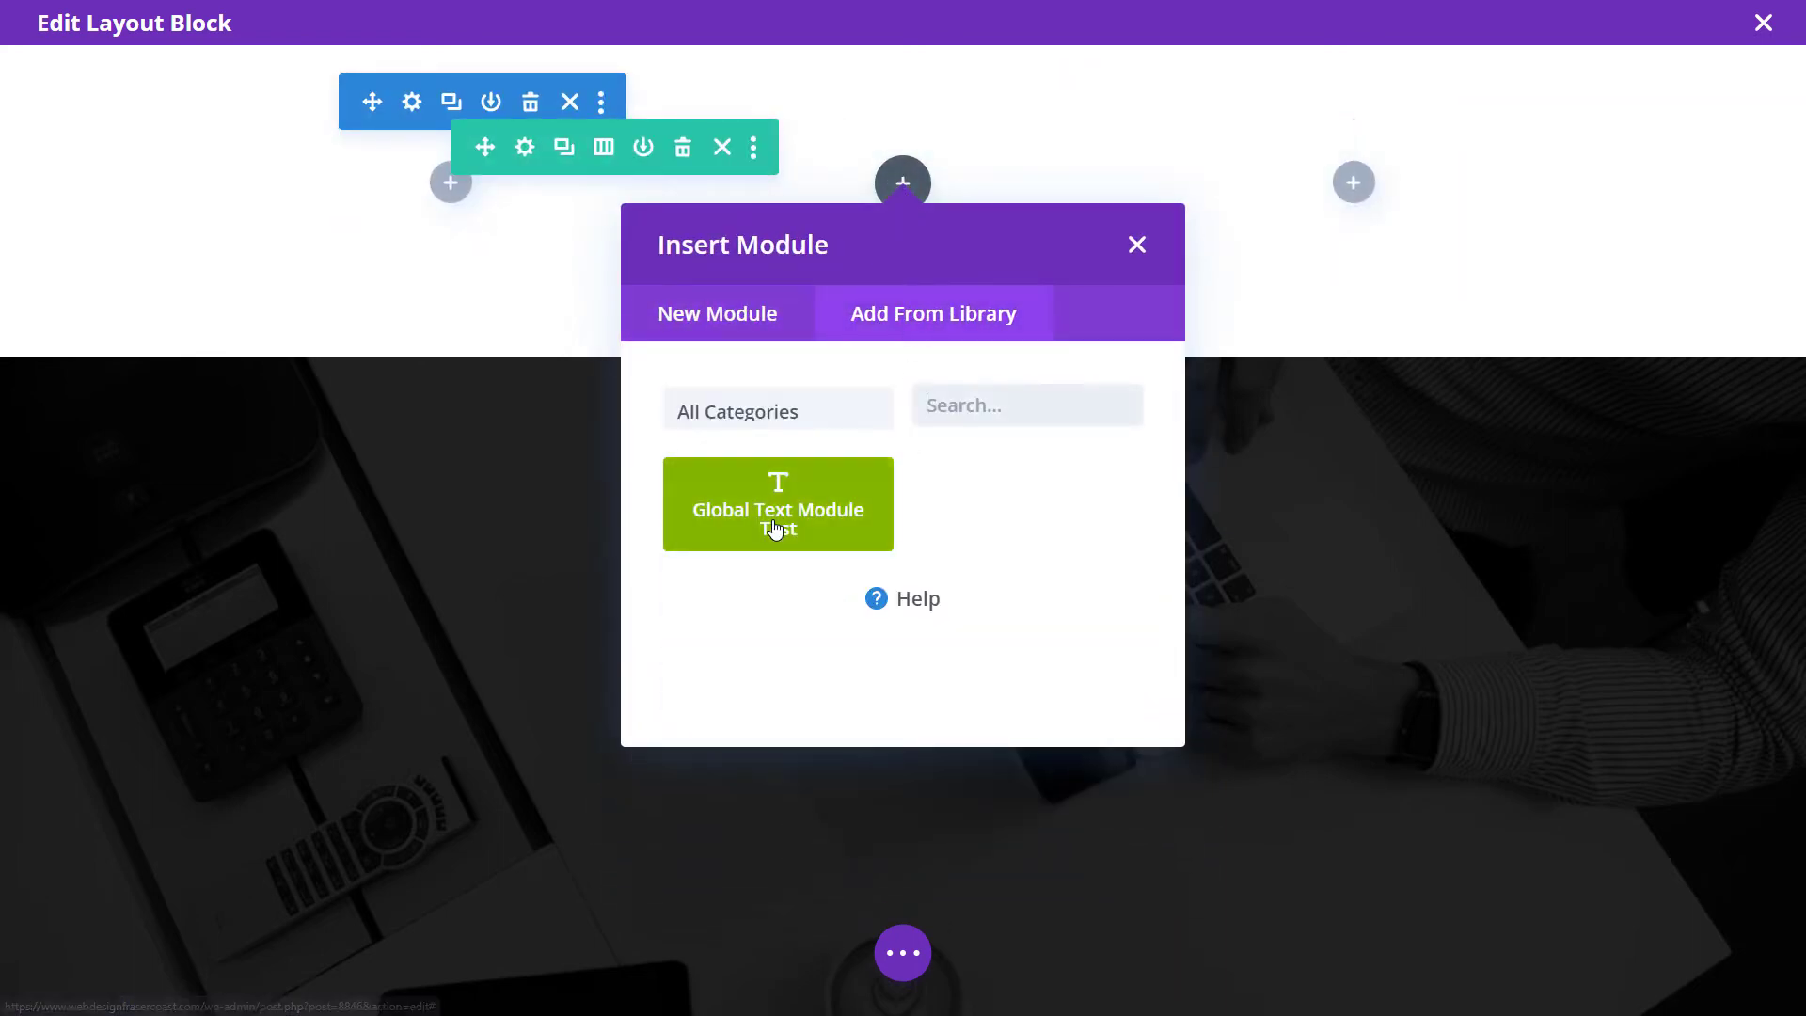
click(823, 520)
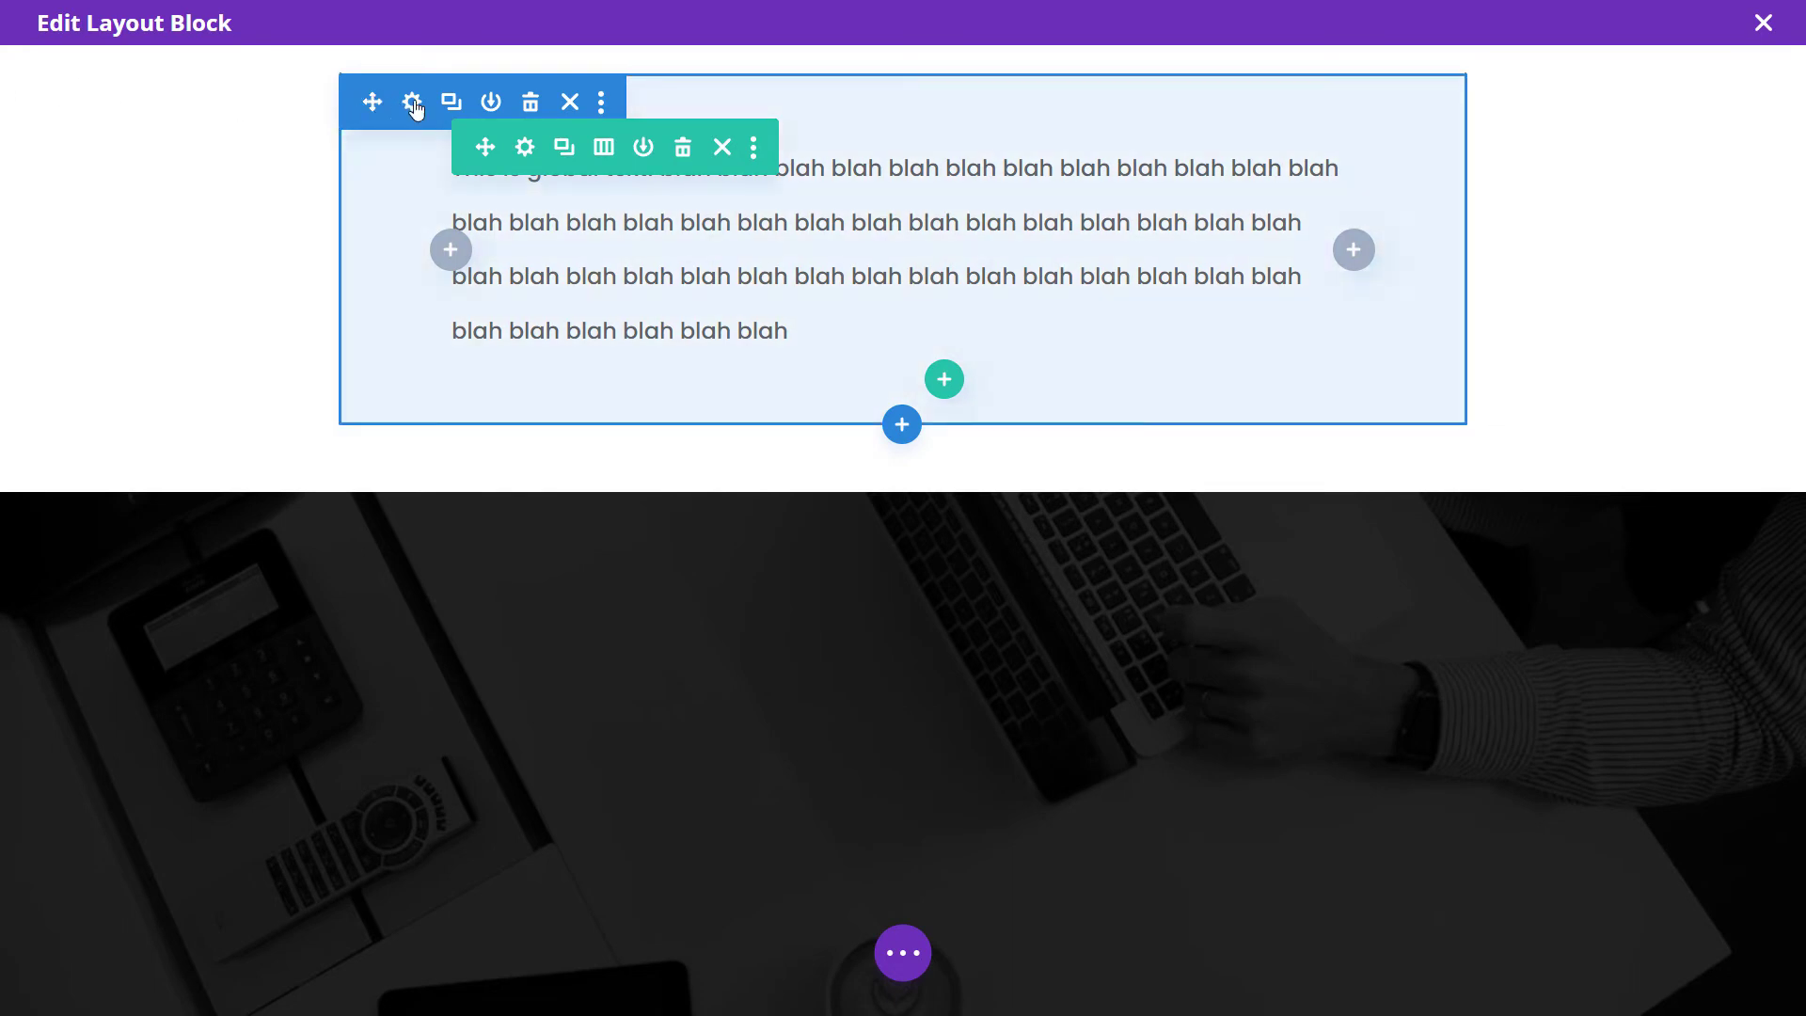
click(412, 102)
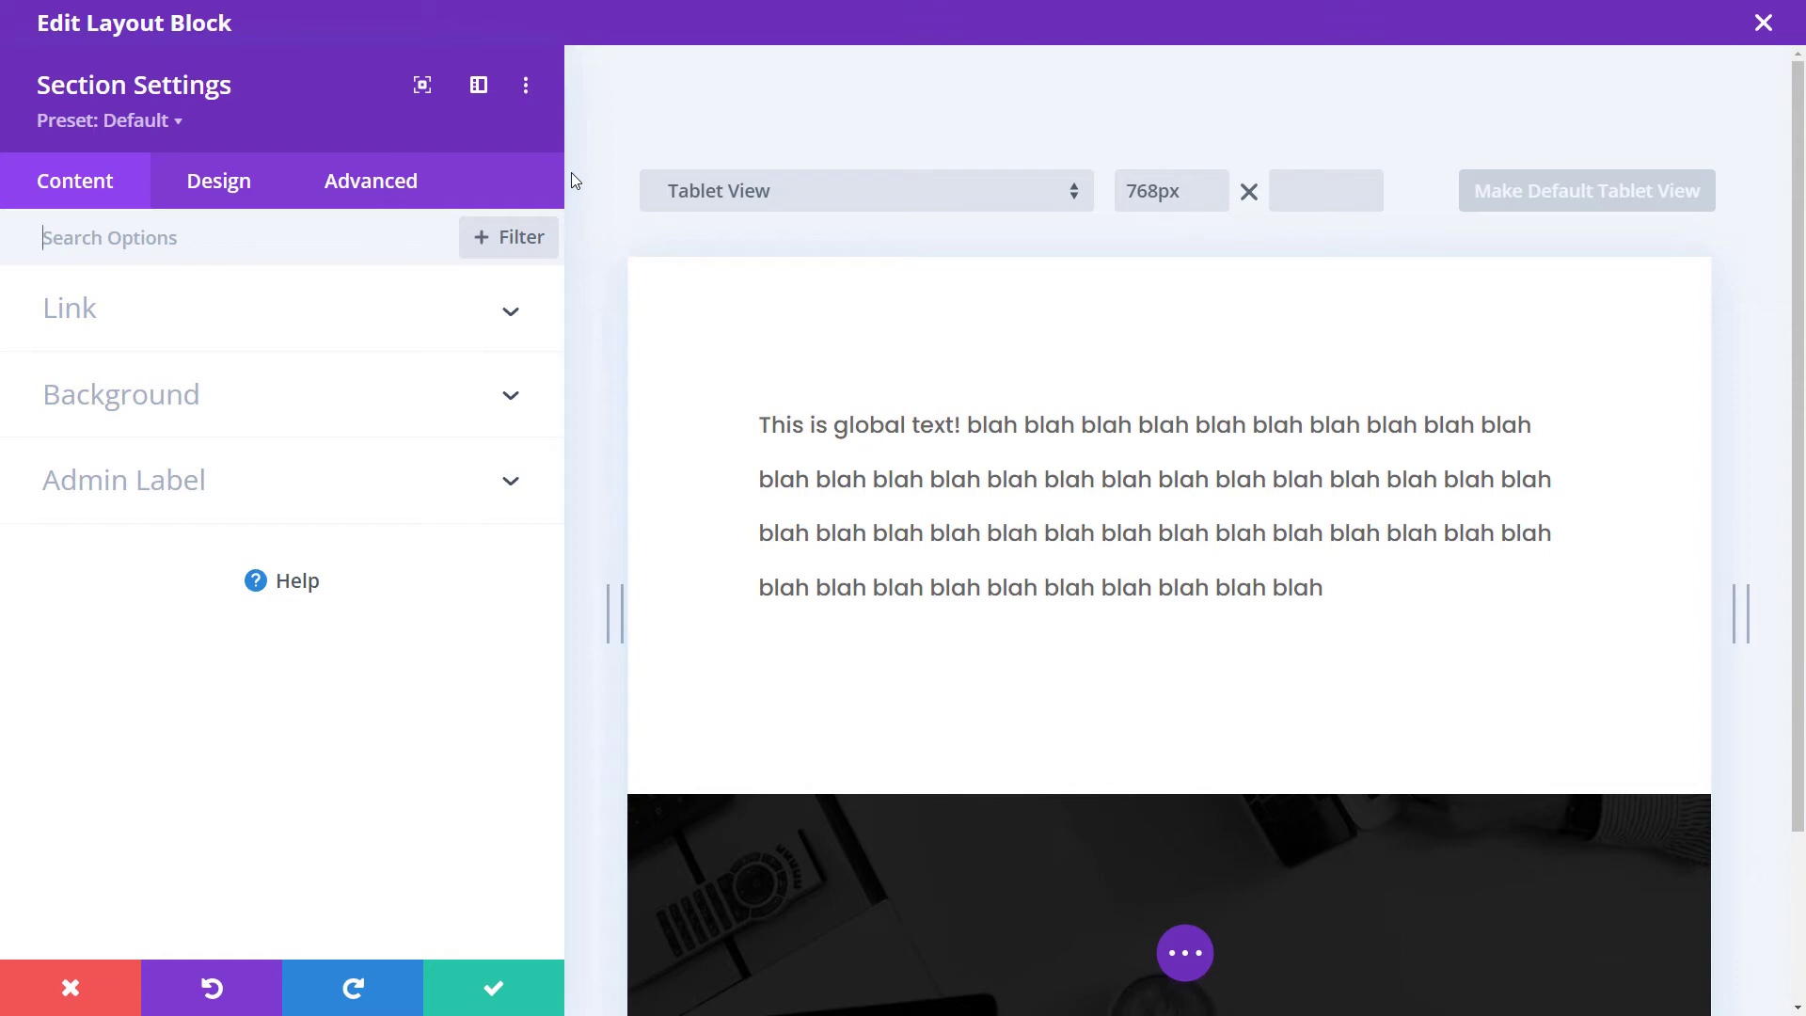
- Set the section background to pale mint #ceffed and close Section Settings
click(132, 395)
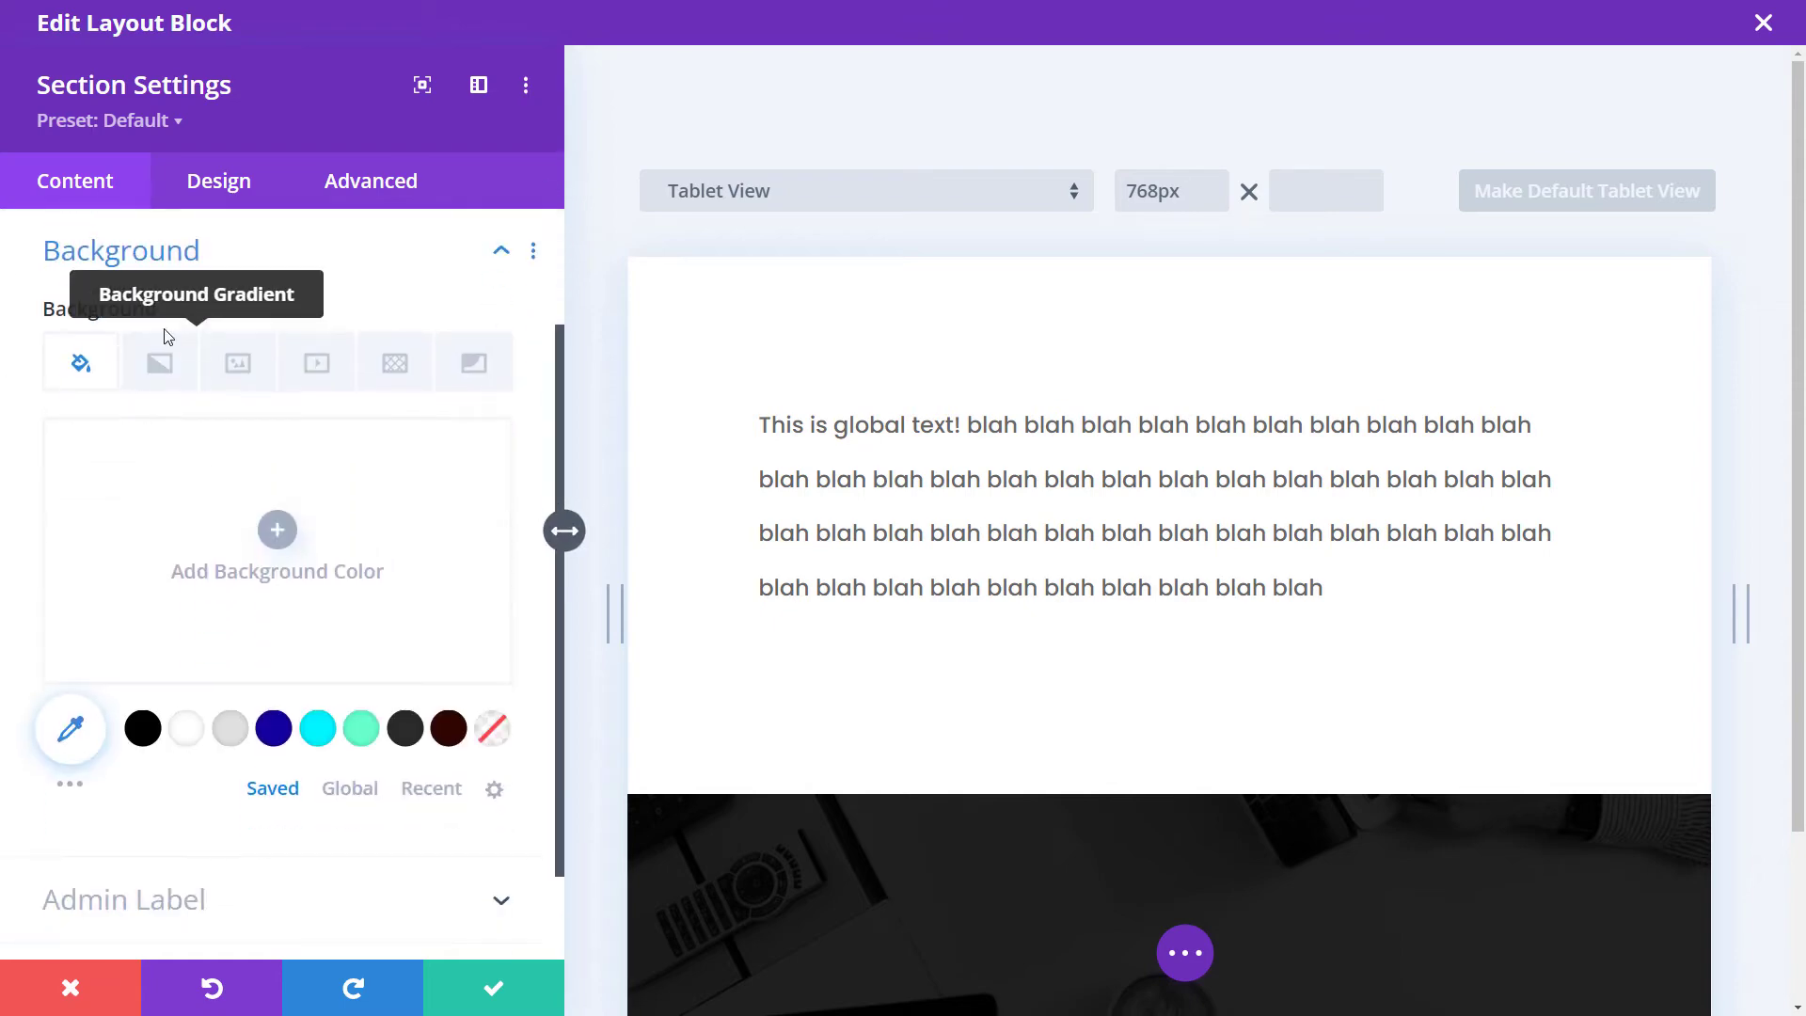
click(361, 728)
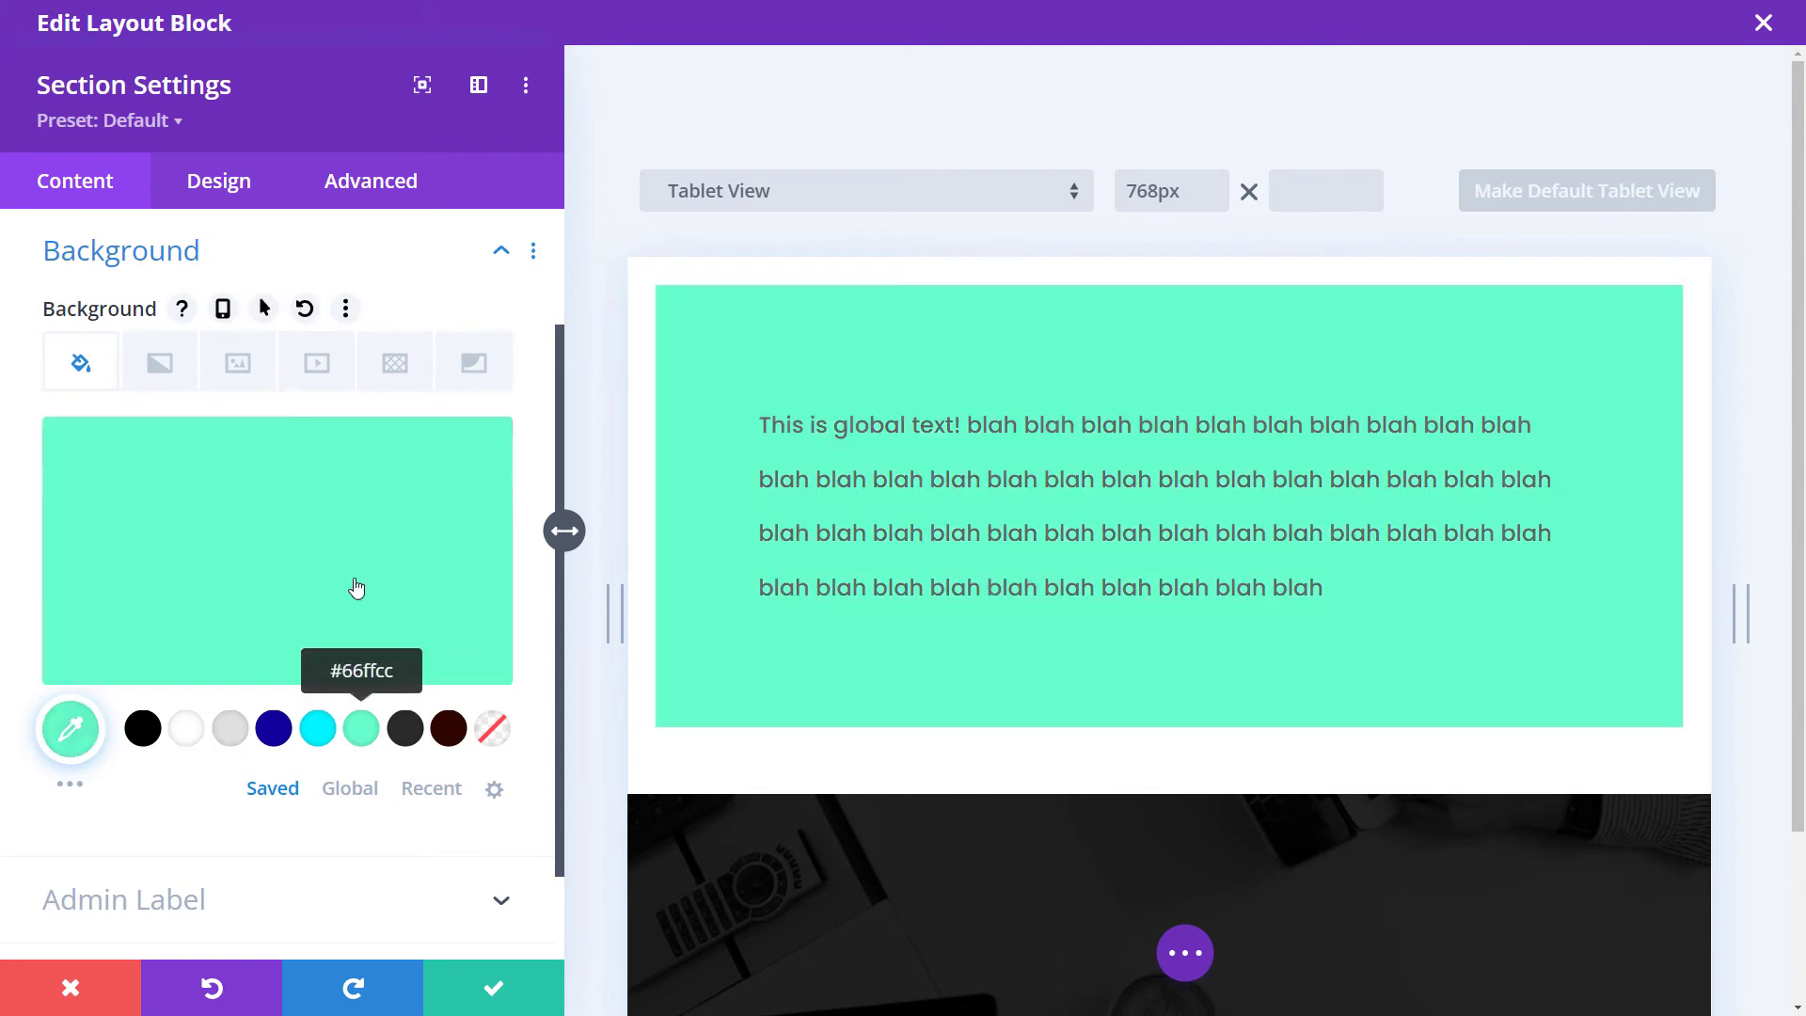
click(188, 536)
drag(442, 528, 448, 621)
click(460, 999)
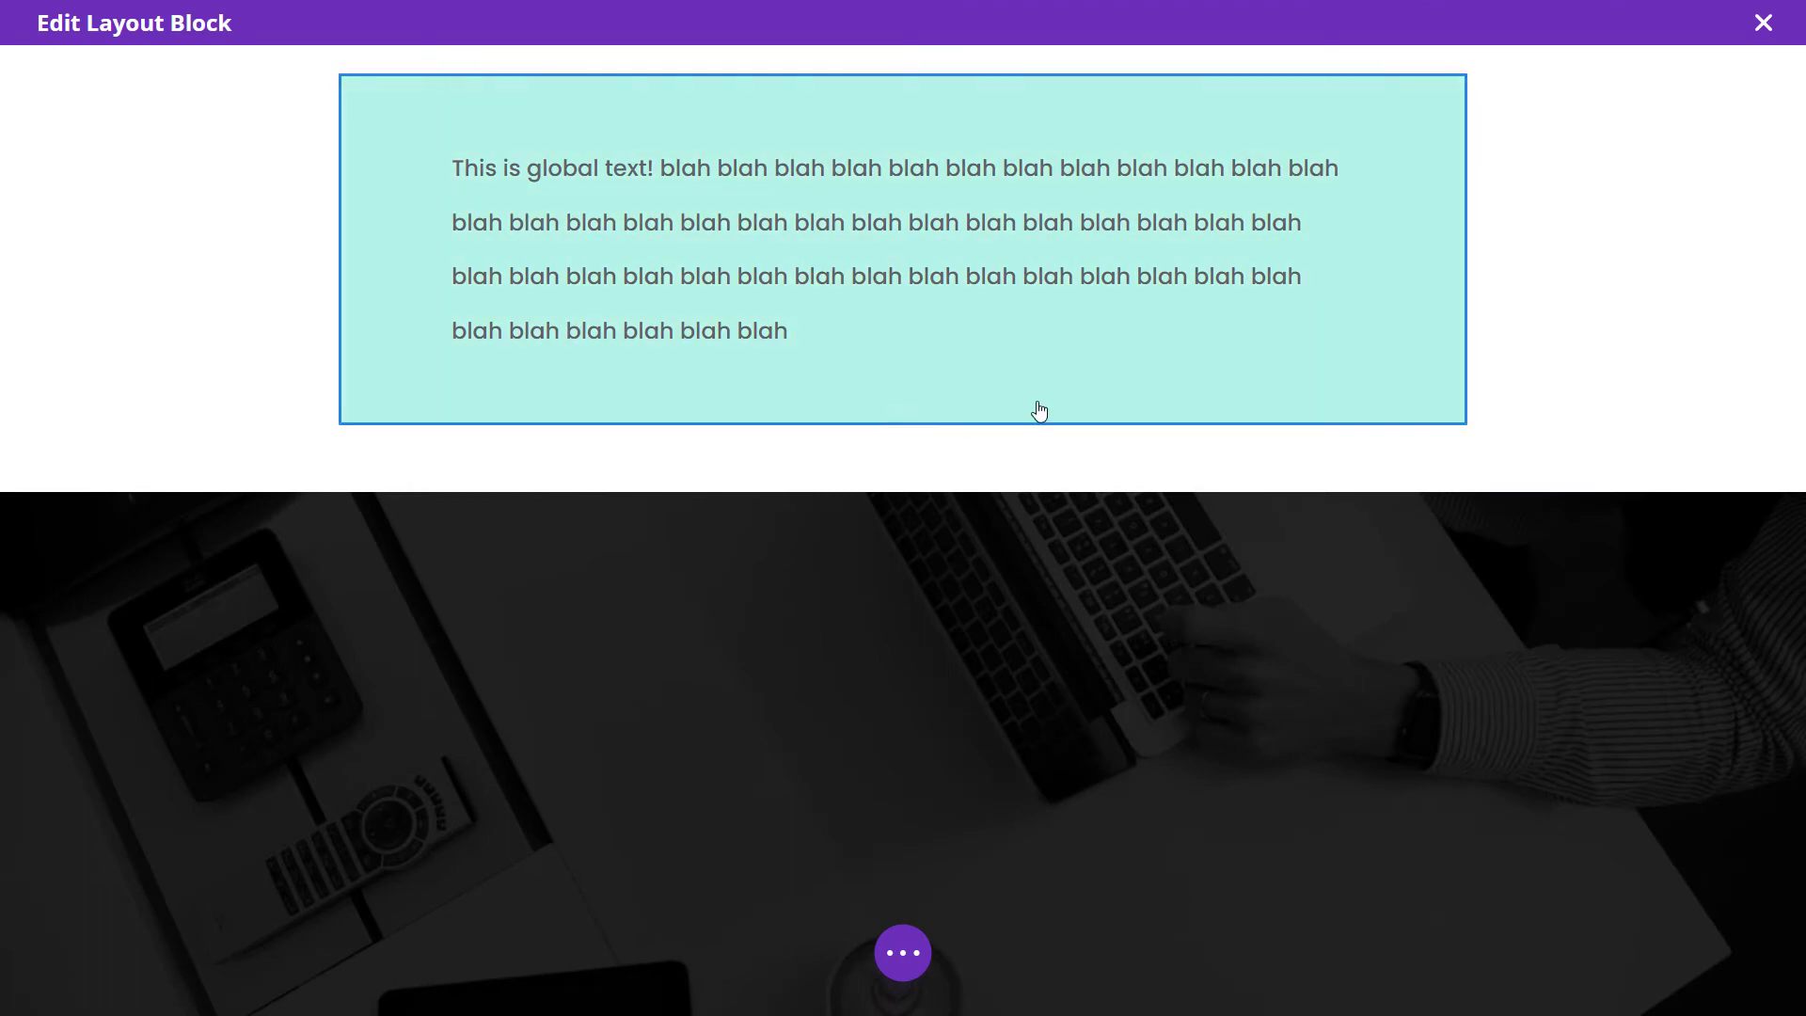
- Add a Regular section with a one-column row holding a 50% Circle Counter module
click(901, 425)
click(764, 651)
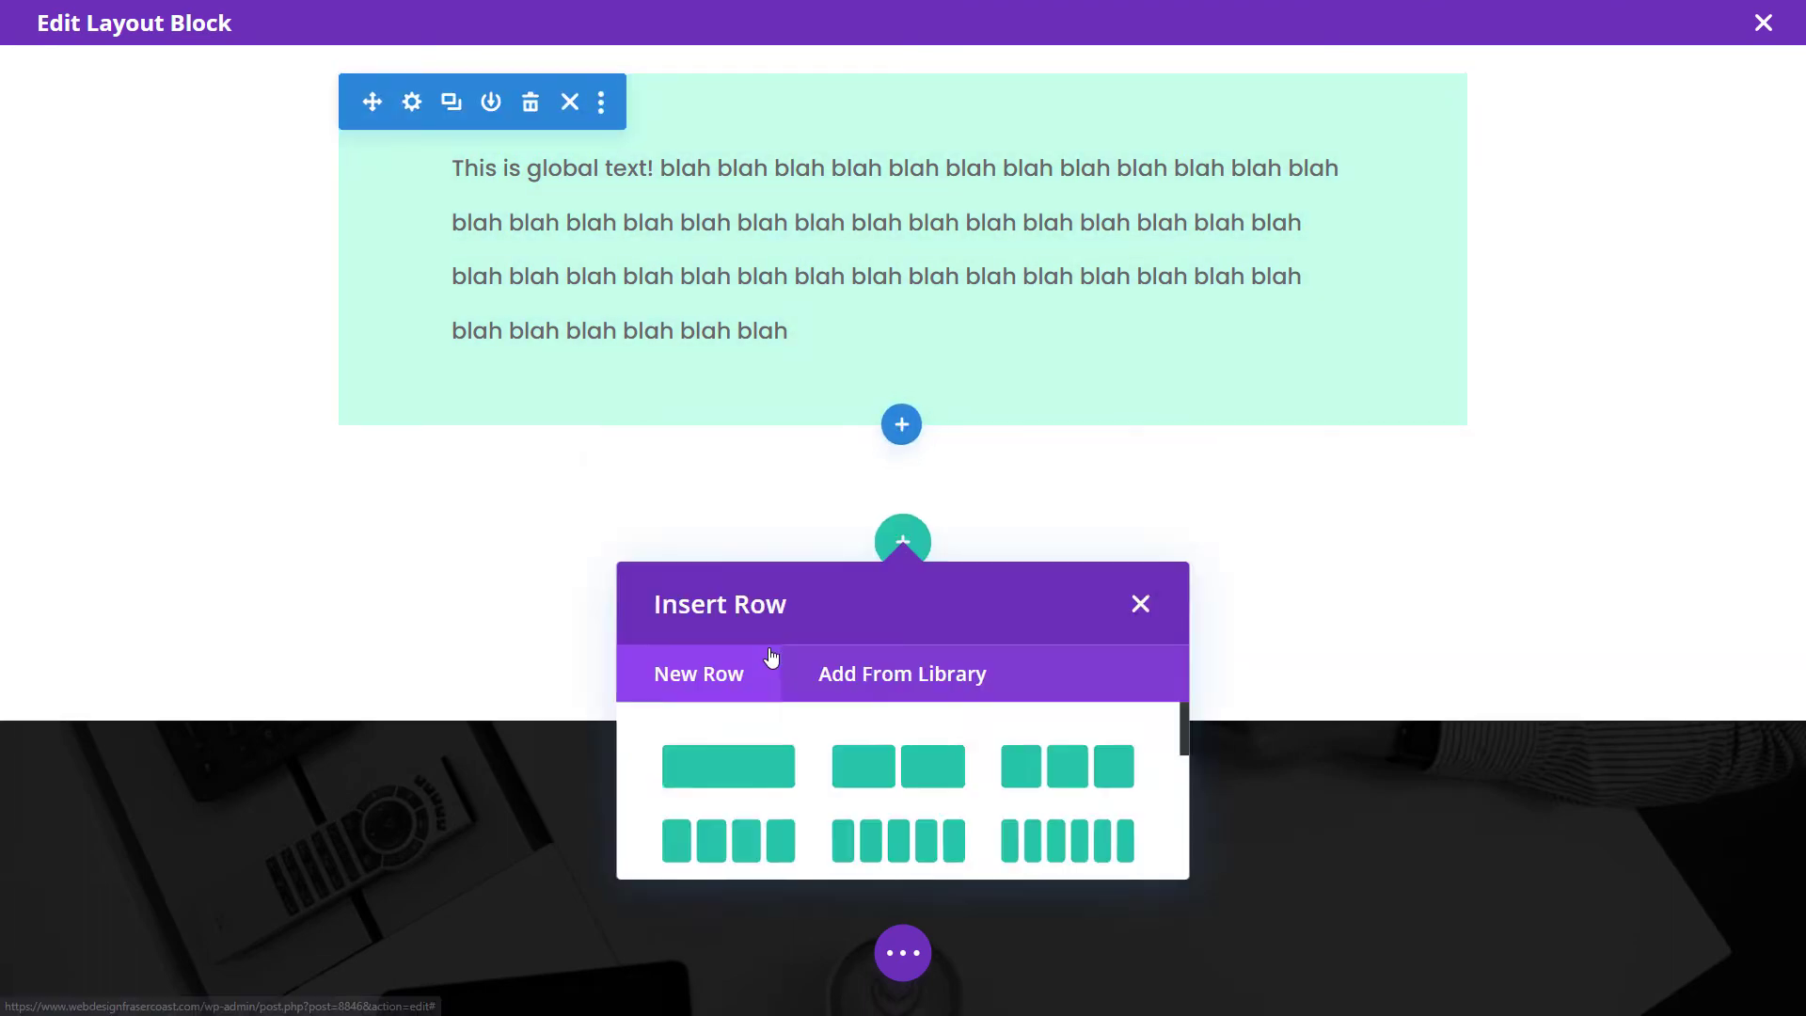
click(743, 778)
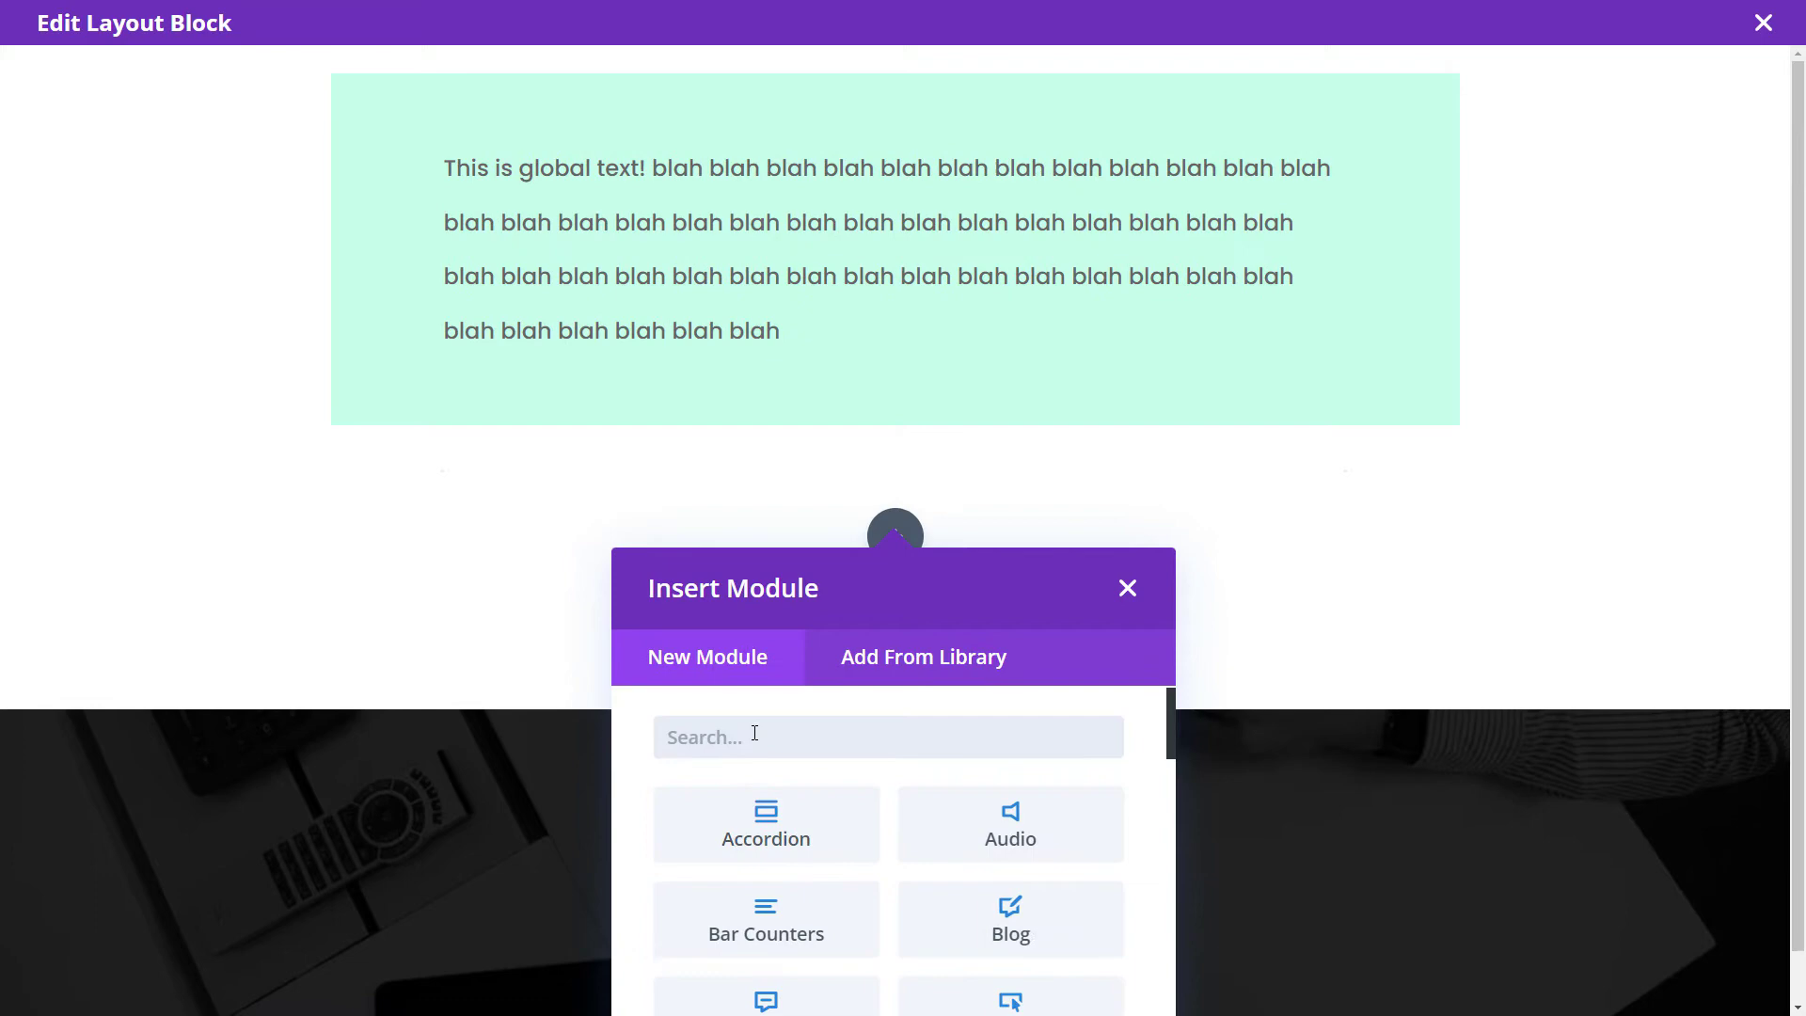
scroll(1005, 836, down, 4)
scroll(1012, 828, up, 1)
click(1053, 852)
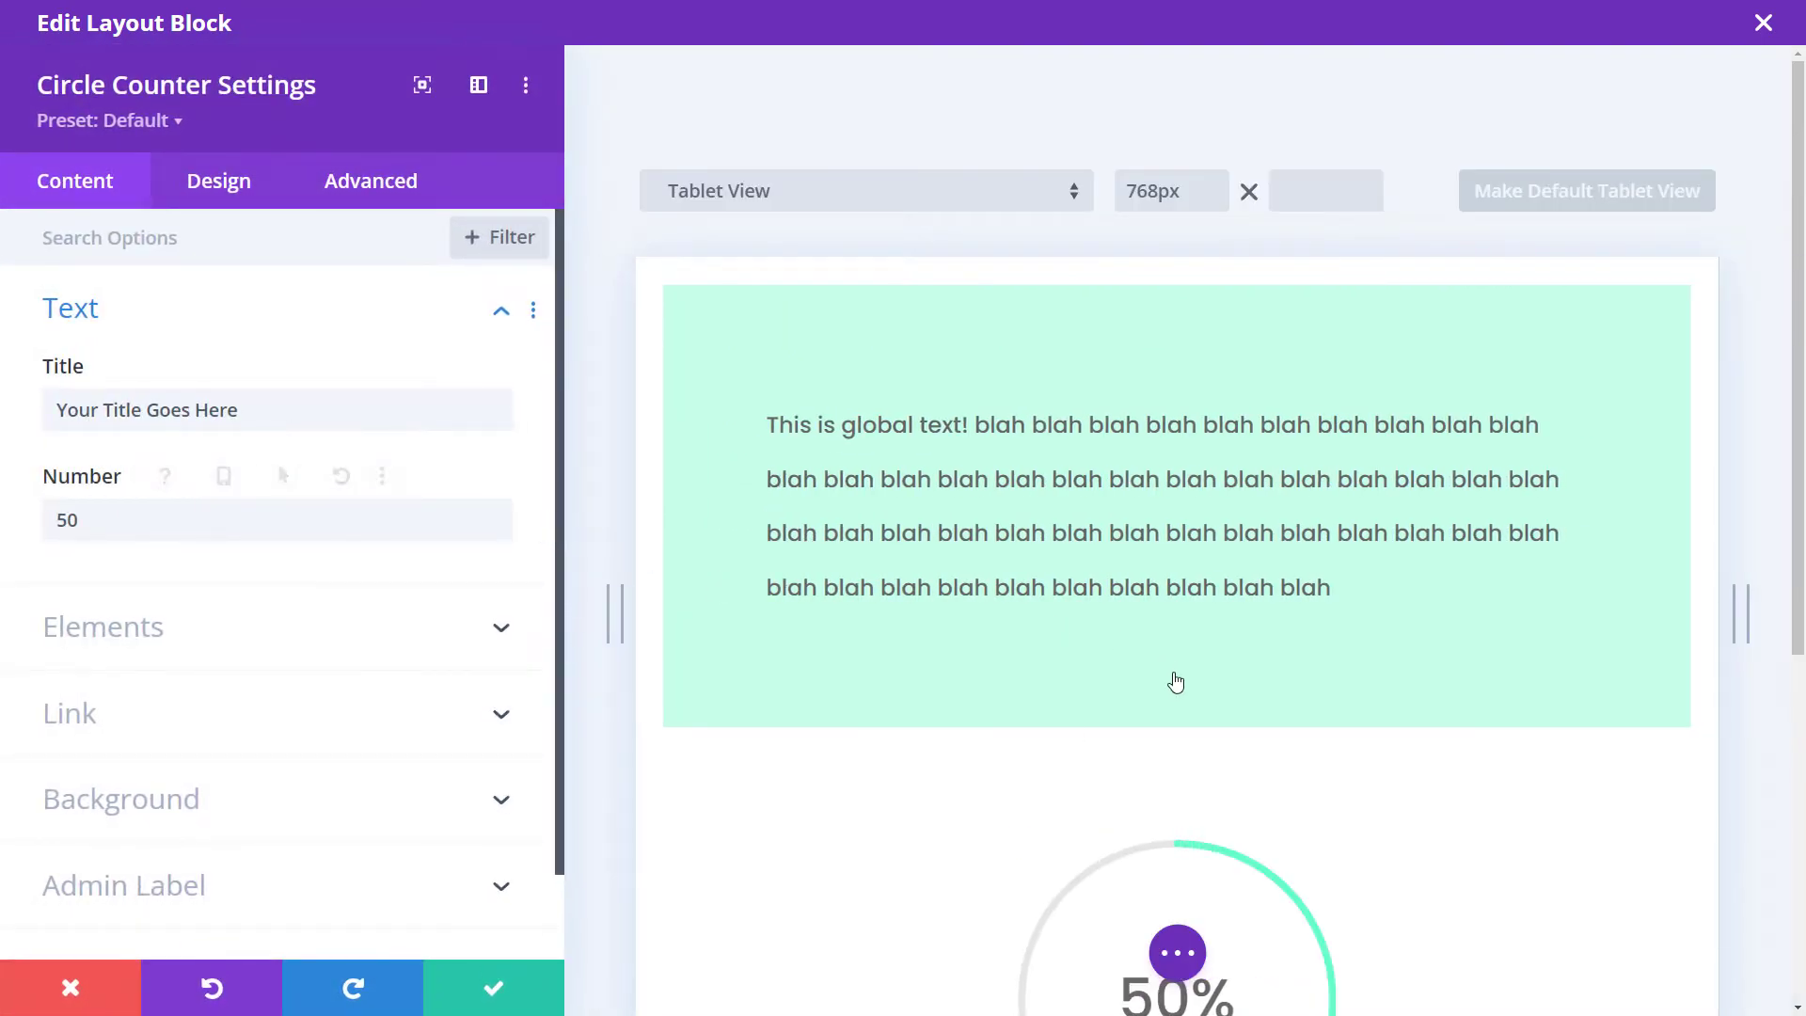
scroll(1175, 682, down, 2)
key(Escape)
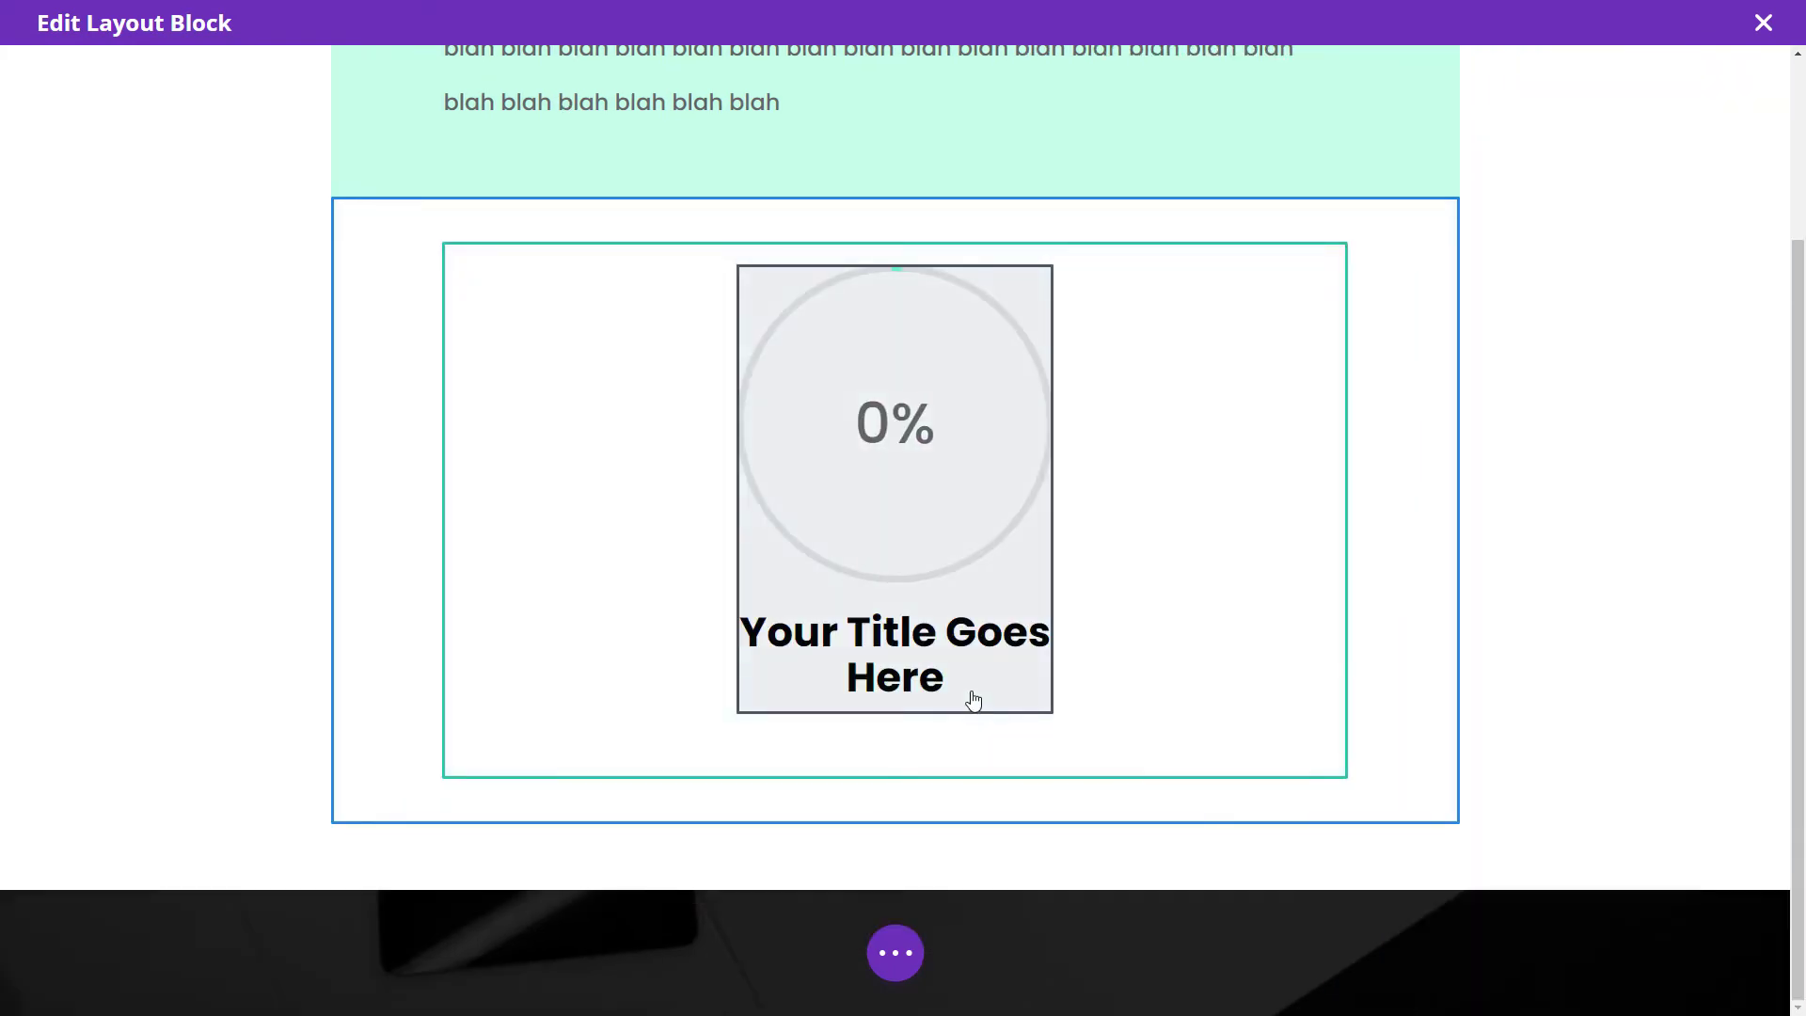
scroll(1149, 584, up, 2)
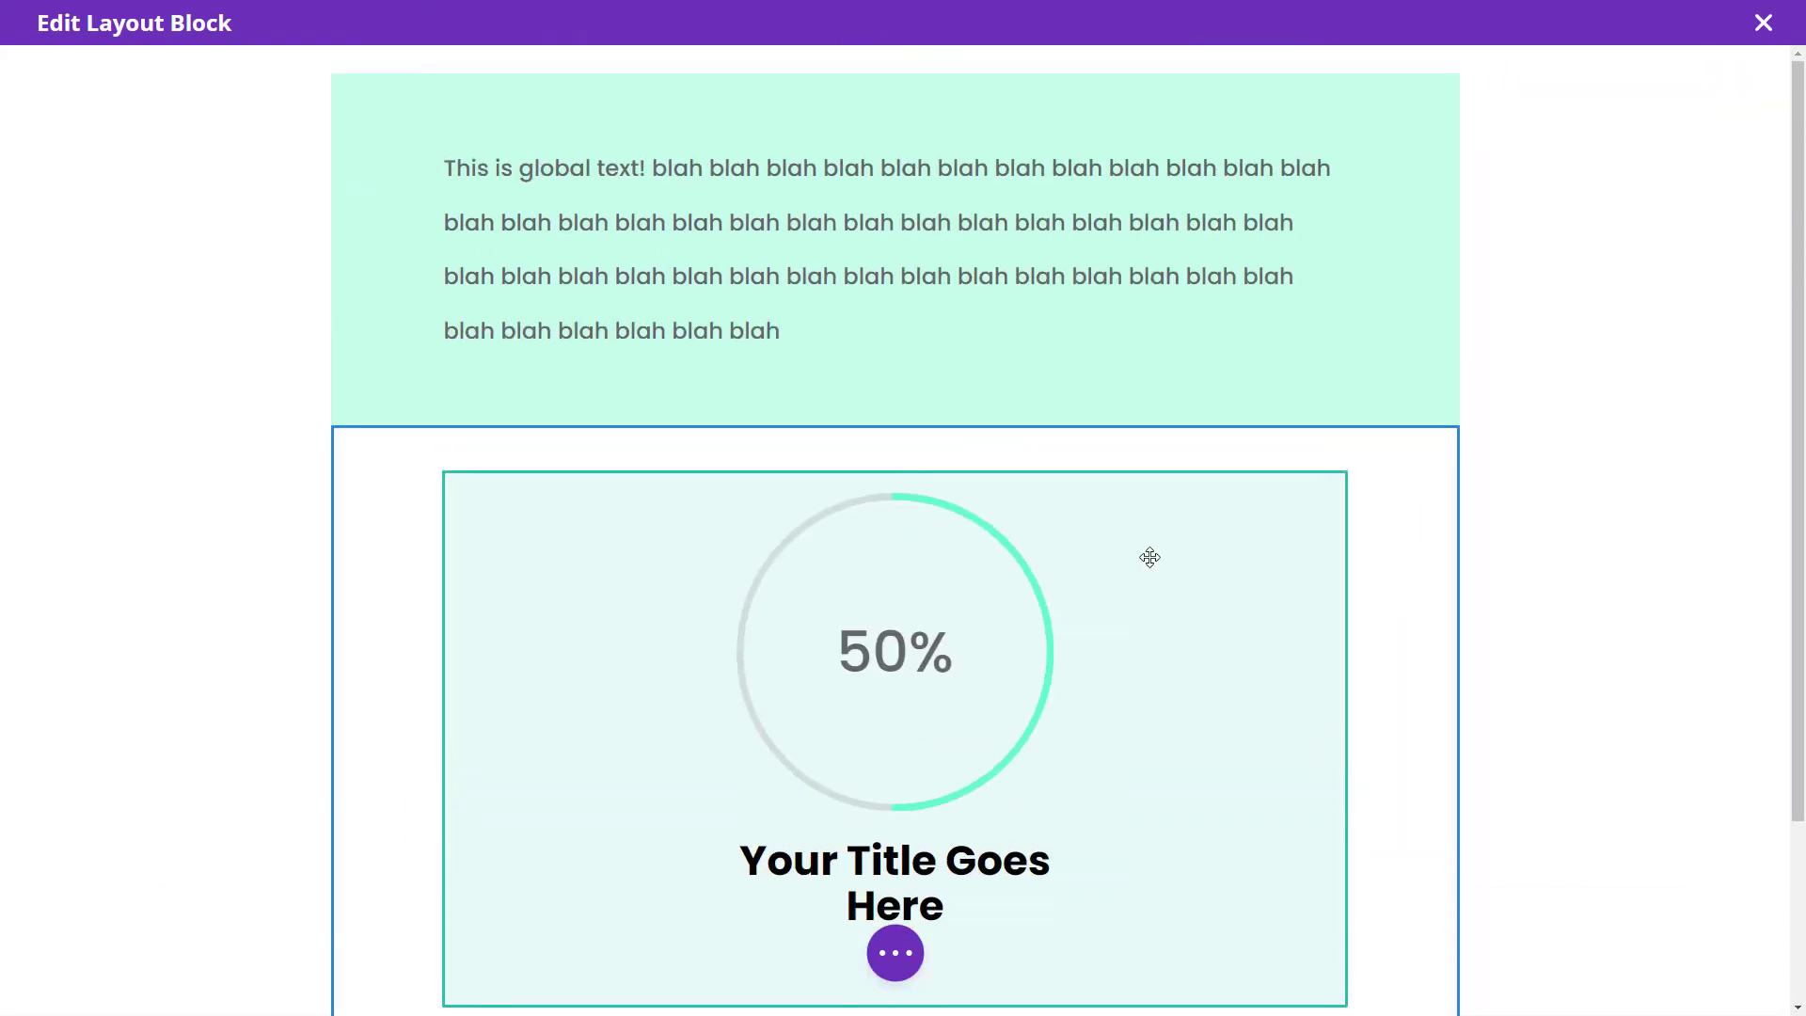
- Save & Exit the layout builder and review the block's mint text and 50% circle counter
click(1763, 24)
click(1038, 669)
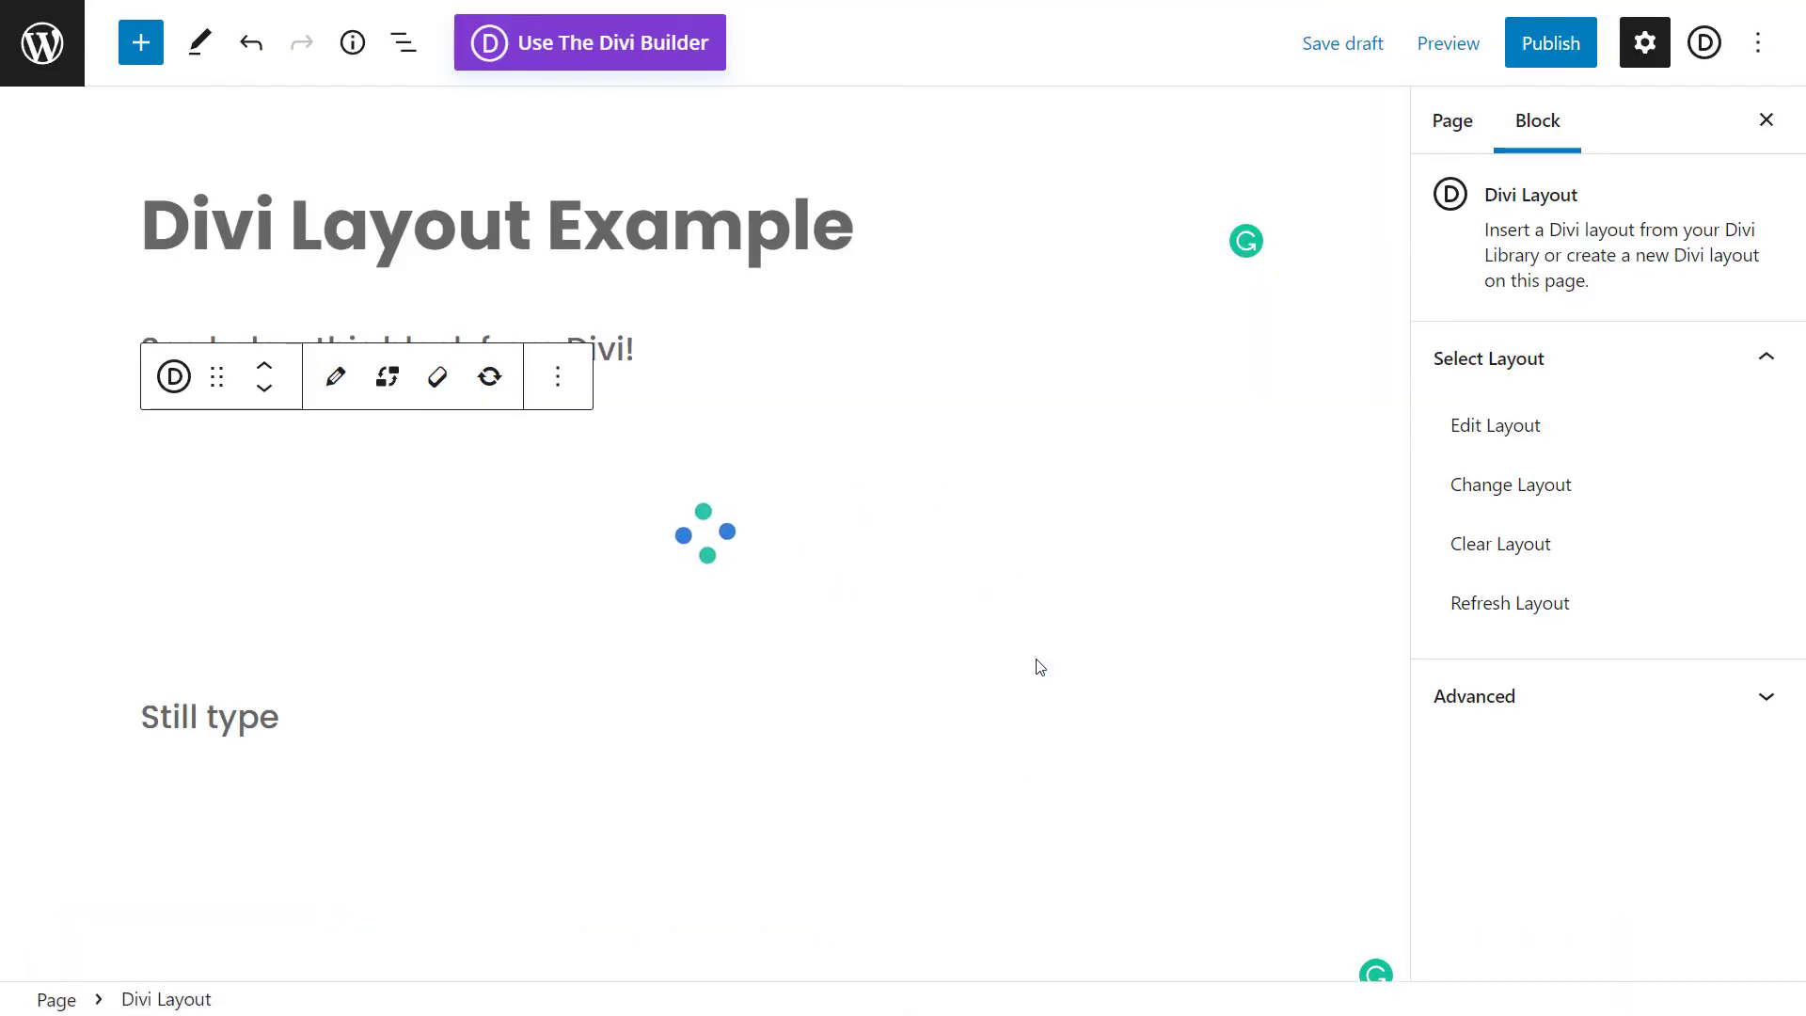
scroll(753, 545, down, 3)
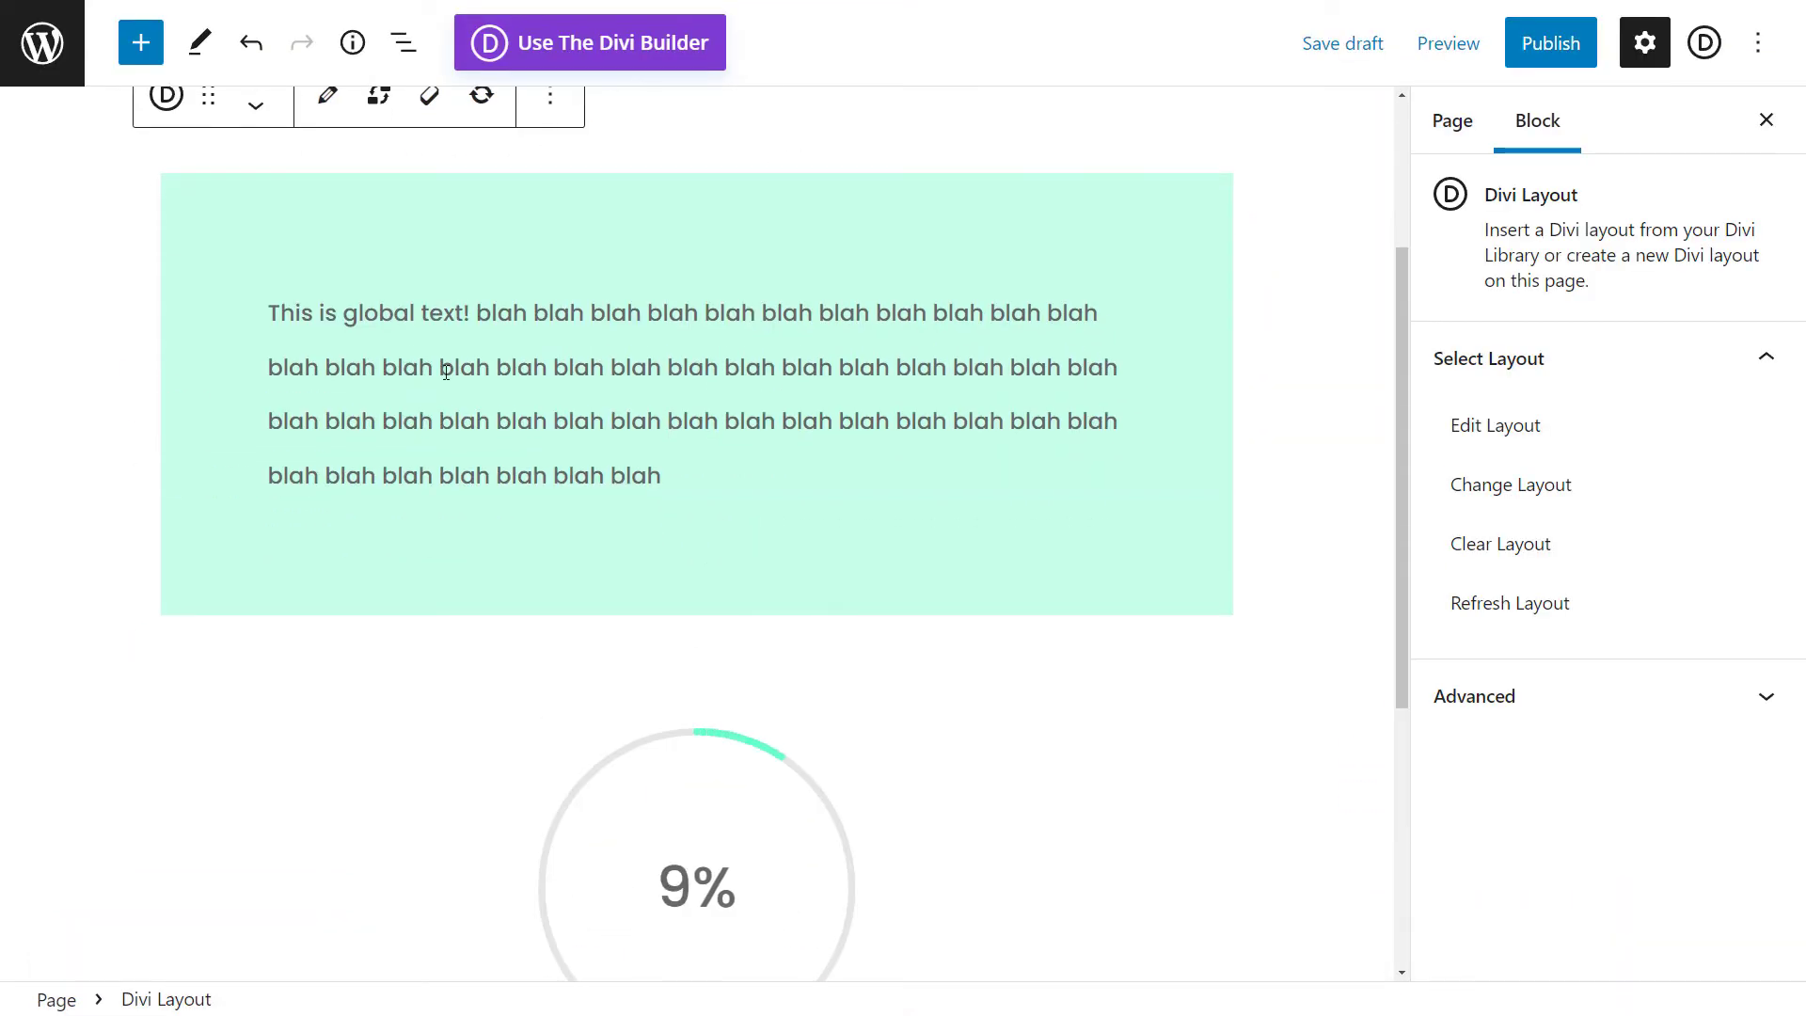
scroll(584, 556, down, 3)
scroll(594, 753, up, 4)
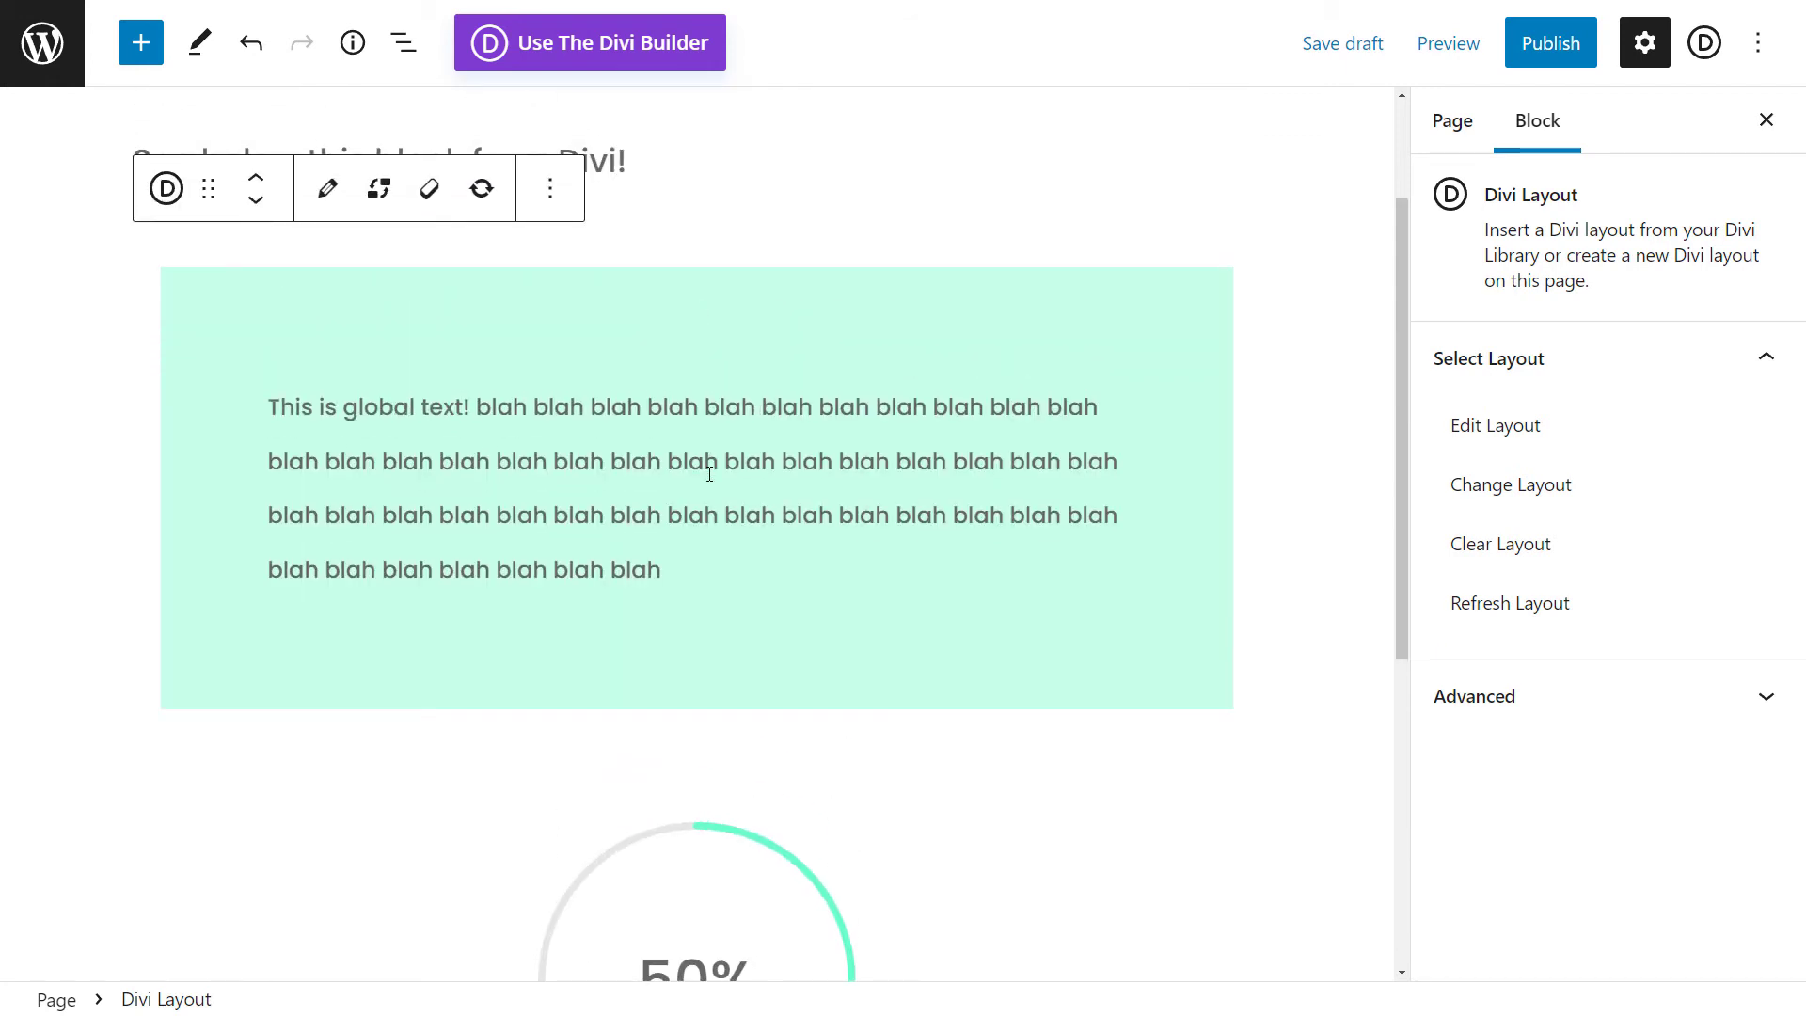
scroll(709, 463, down, 6)
scroll(681, 645, up, 6)
scroll(617, 633, down, 6)
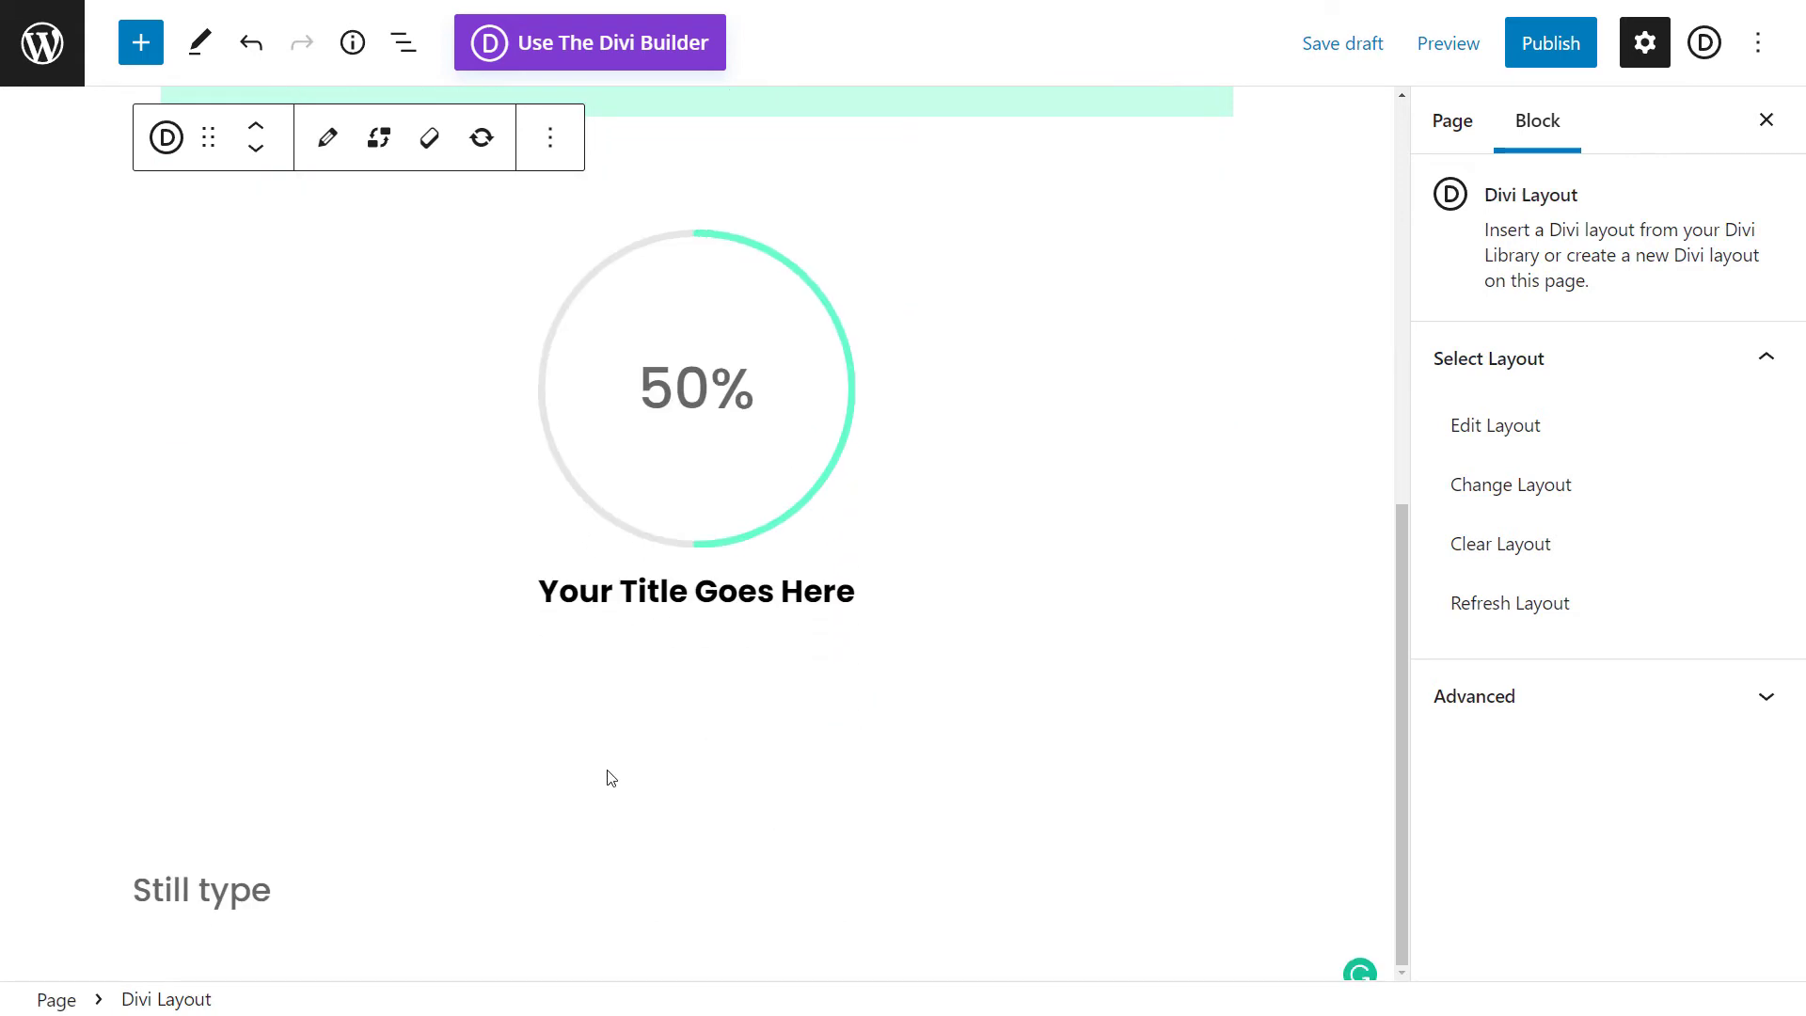
scroll(612, 778, up, 5)
scroll(612, 778, up, 3)
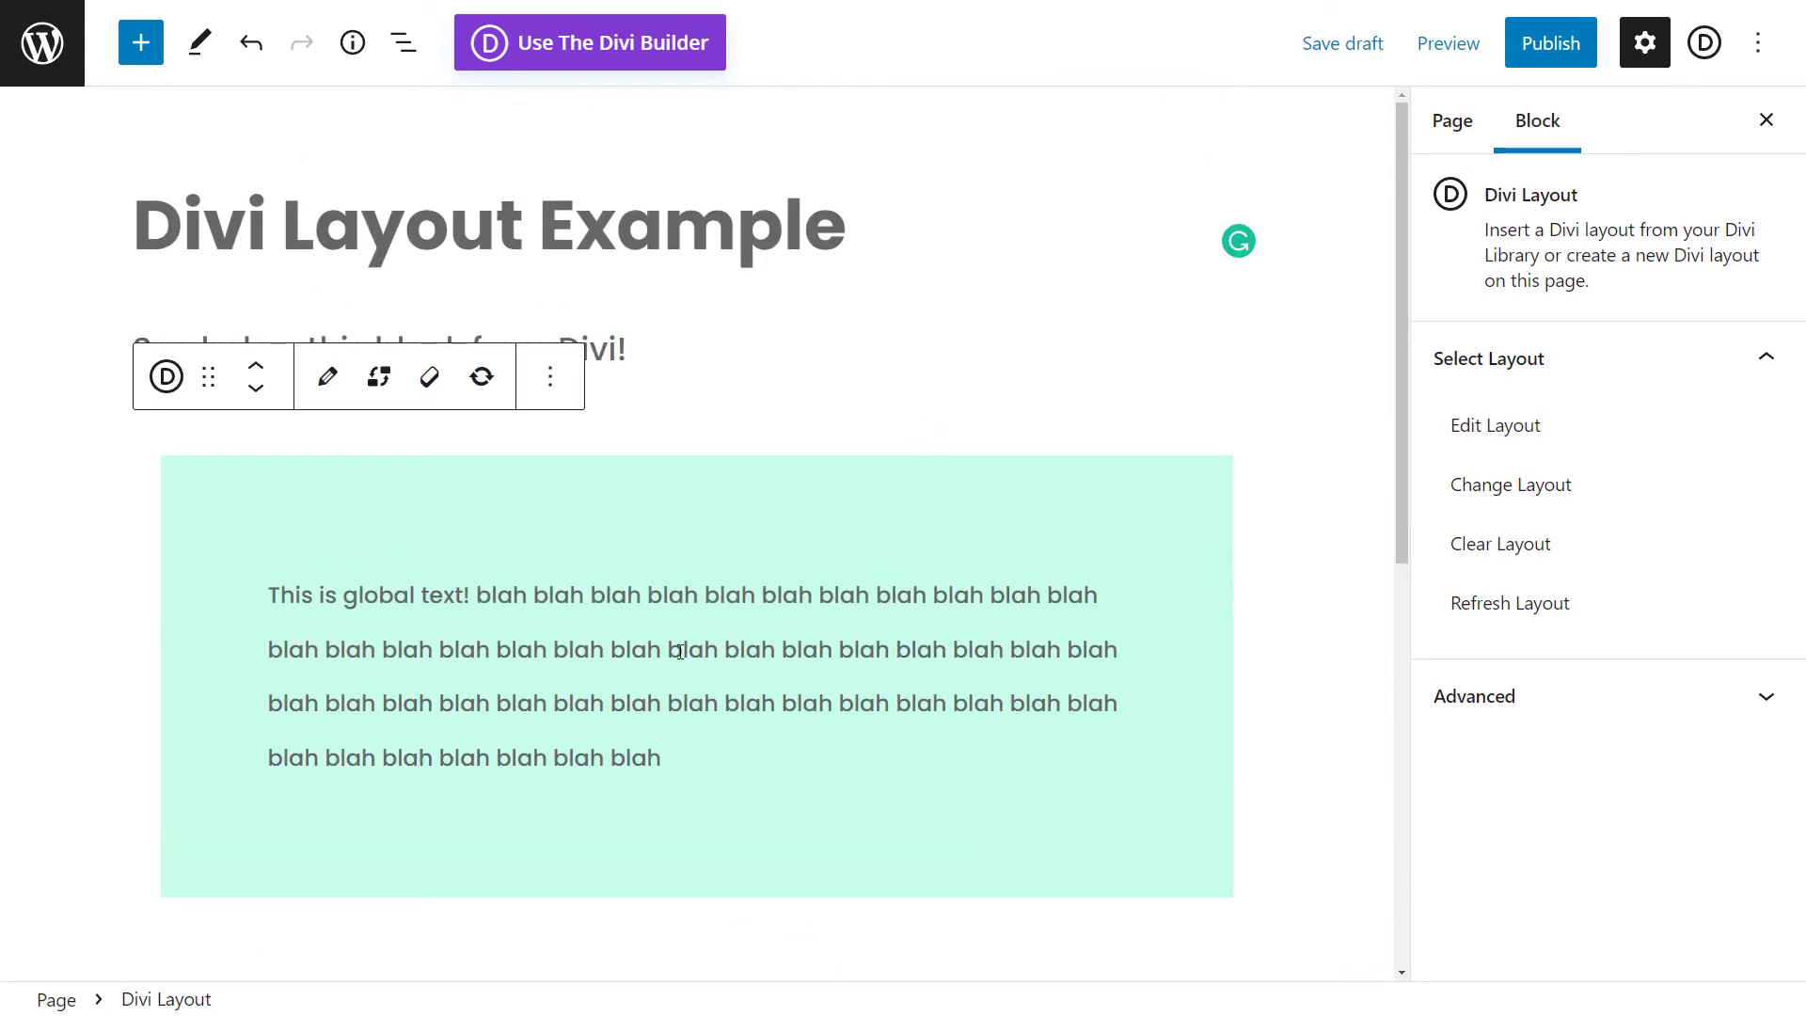
- Add a 'Heres another' paragraph directly below 'Still type'
scroll(827, 569, down, 8)
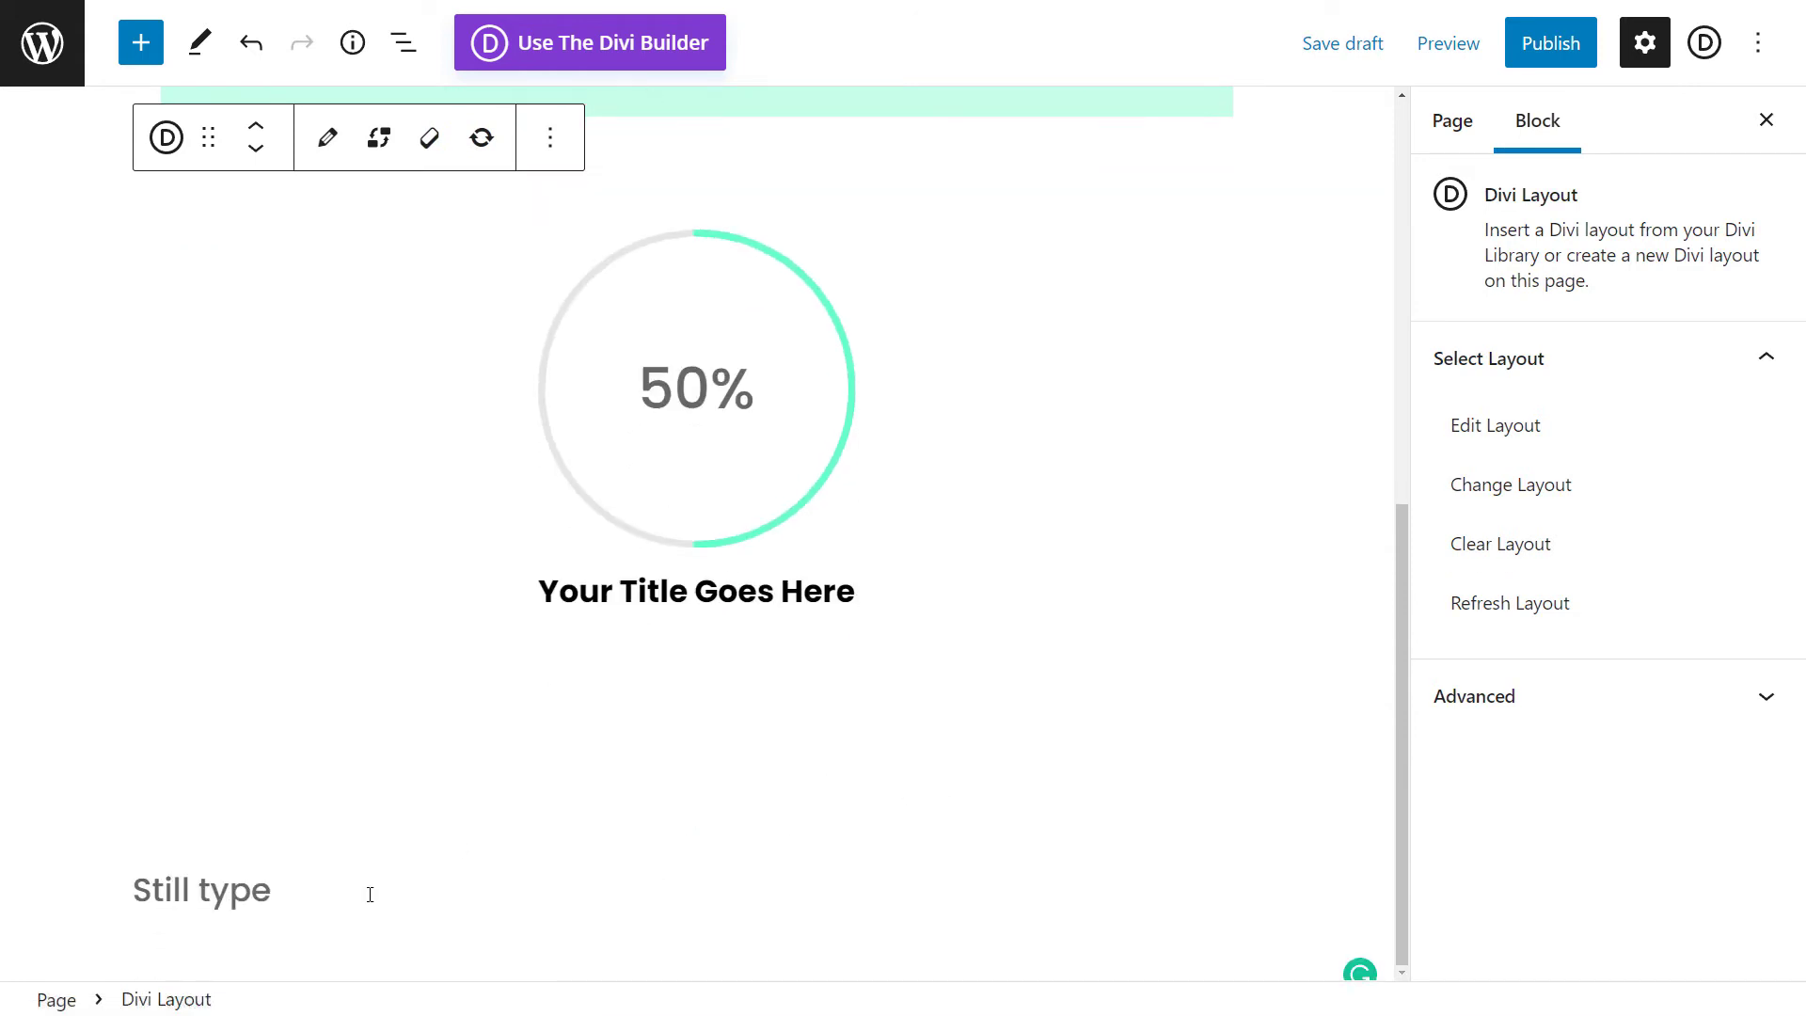
click(388, 863)
key(Return)
text(Heres anot)
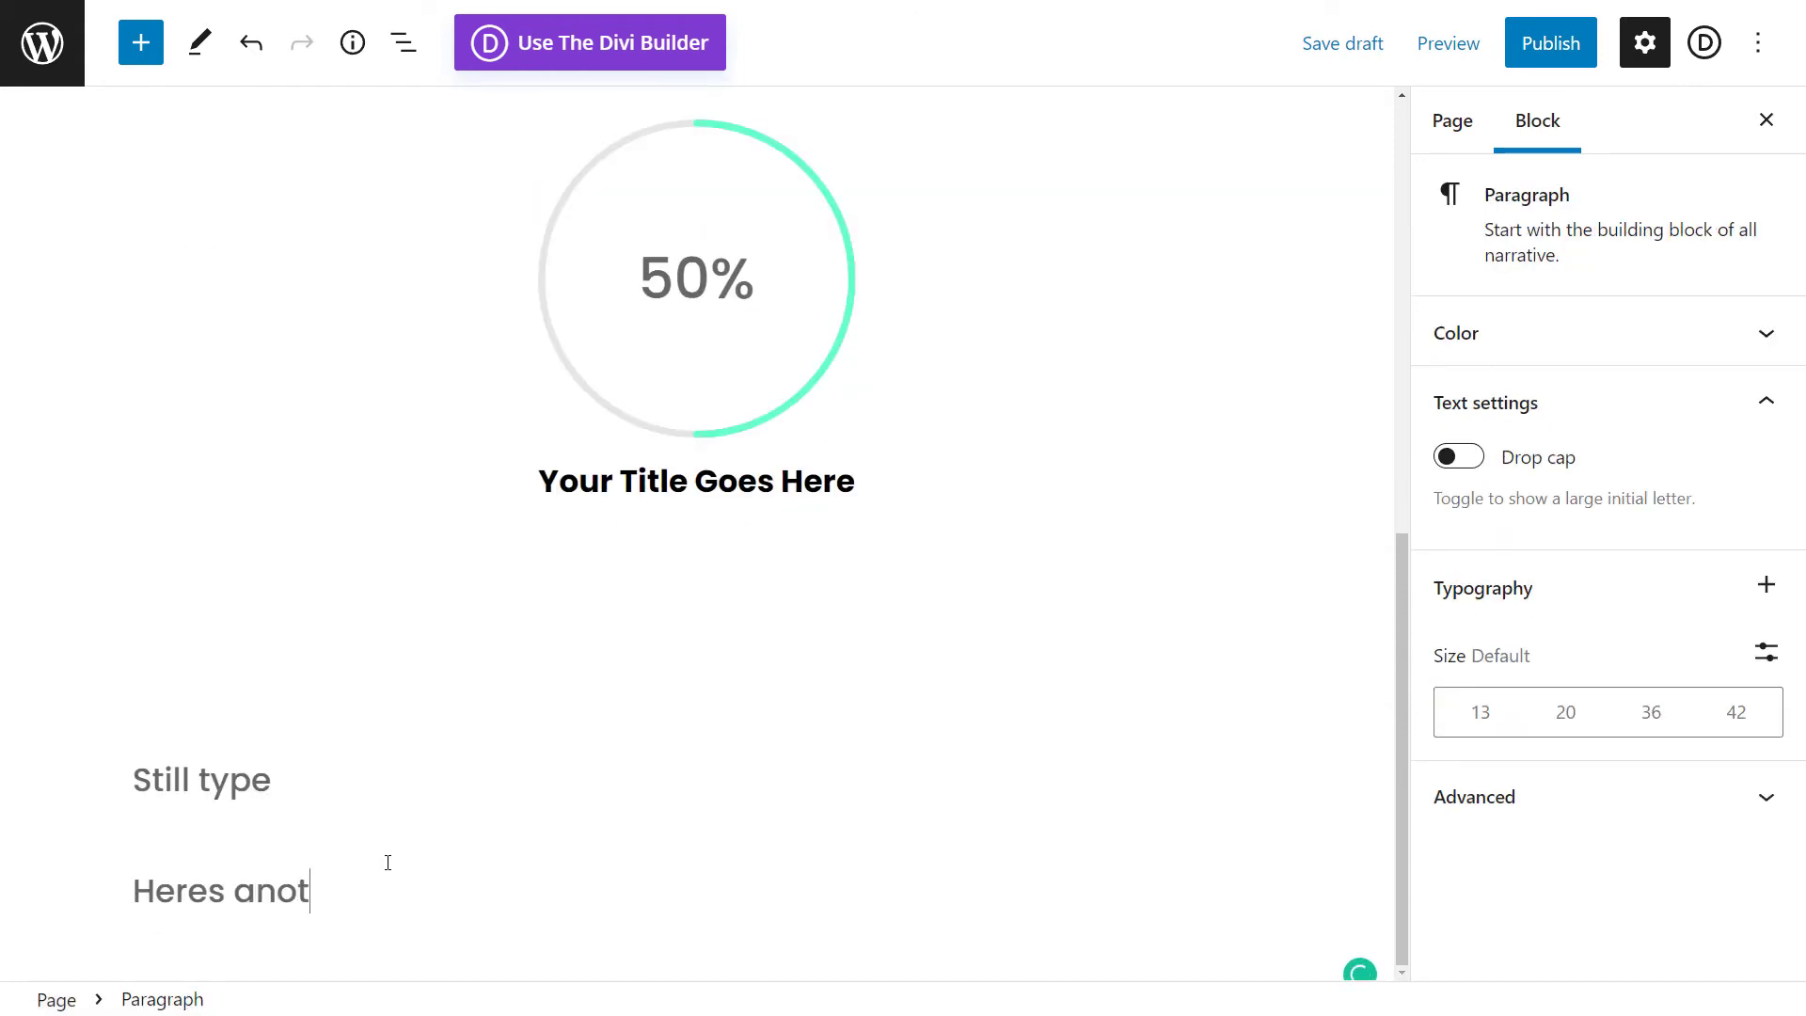
text(her b)
key(BackSpace)
- Insert a new Divi Layout block on an empty line below it
key(Return)
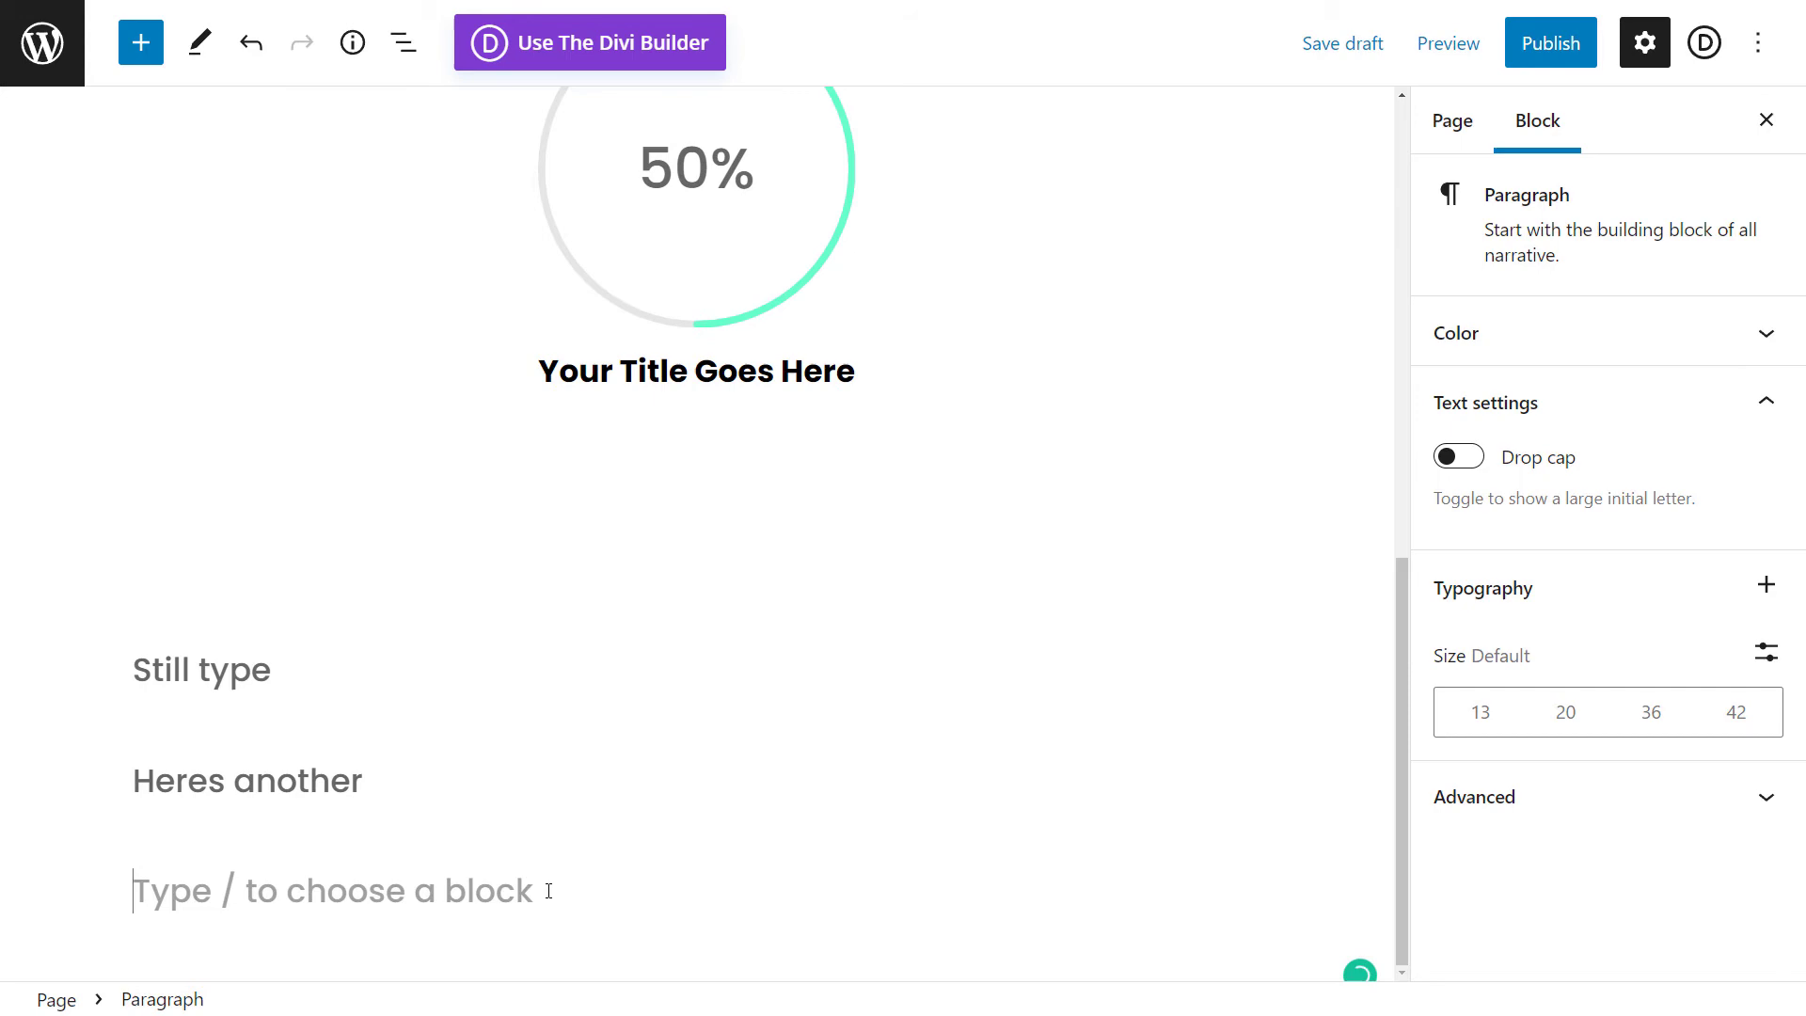
click(1244, 869)
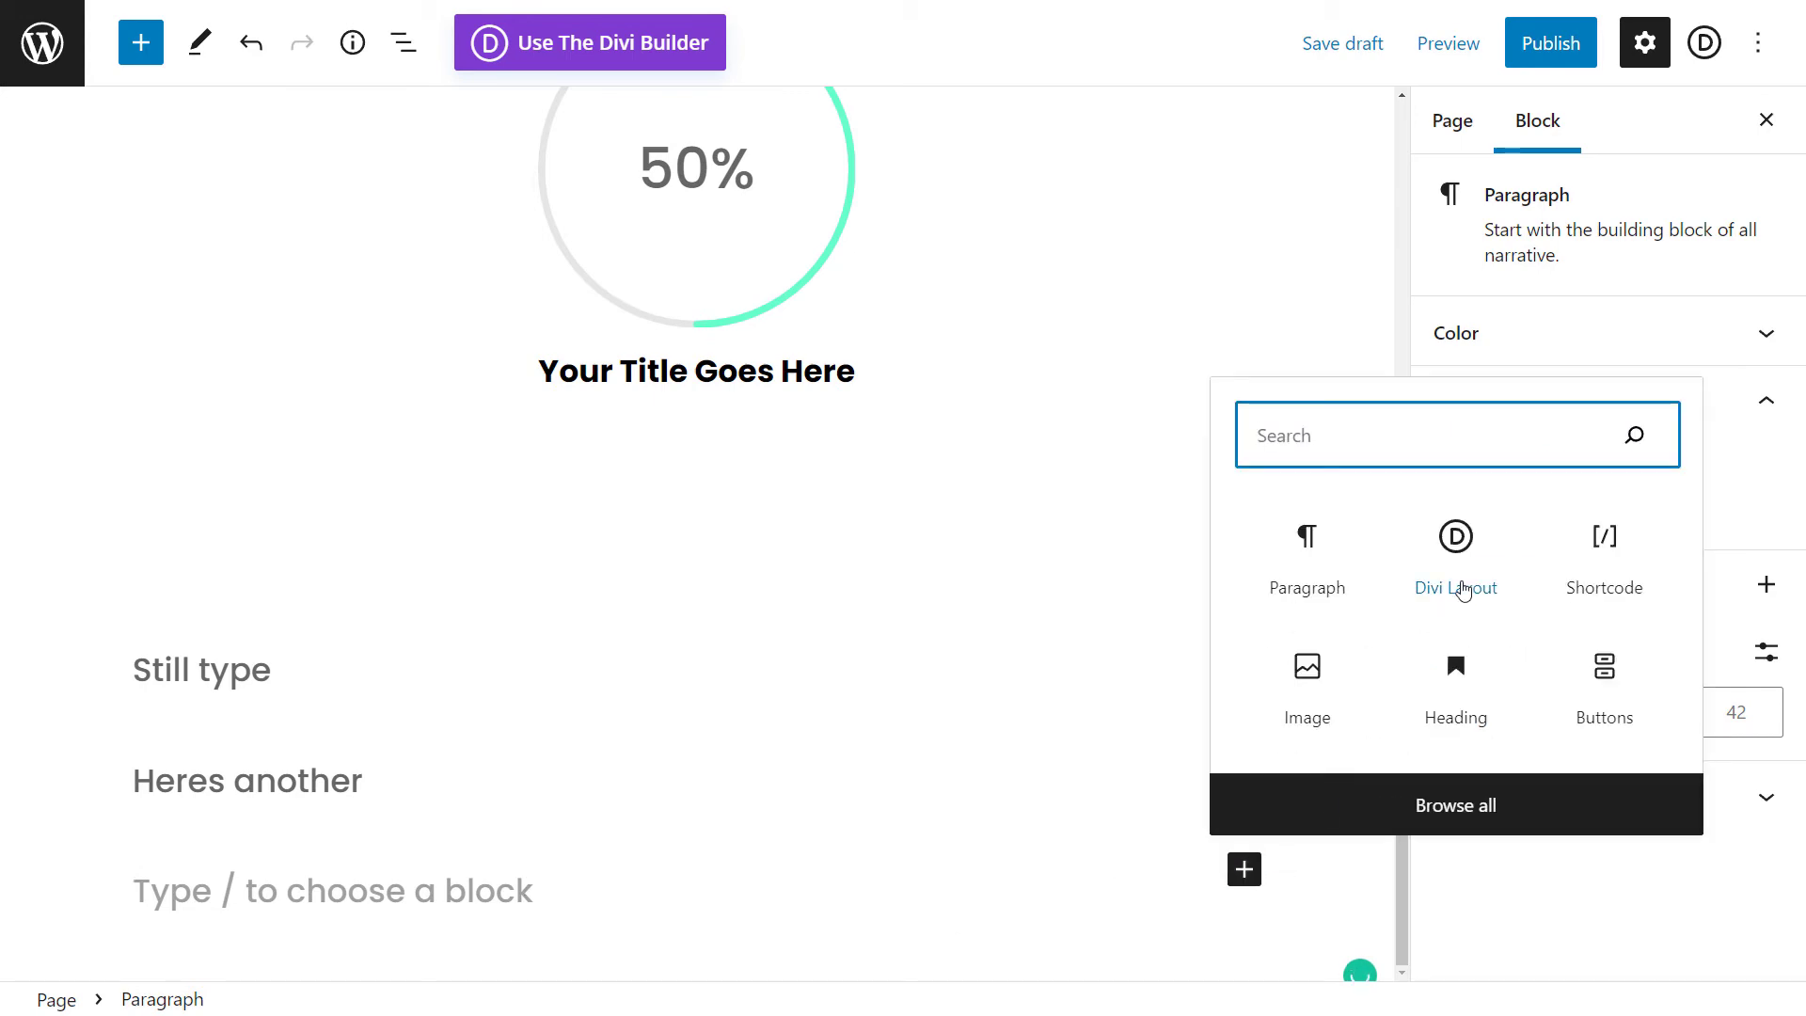
click(1458, 565)
- Load the Design Agency pack's Project 1 premade layout from the library into the block
click(459, 943)
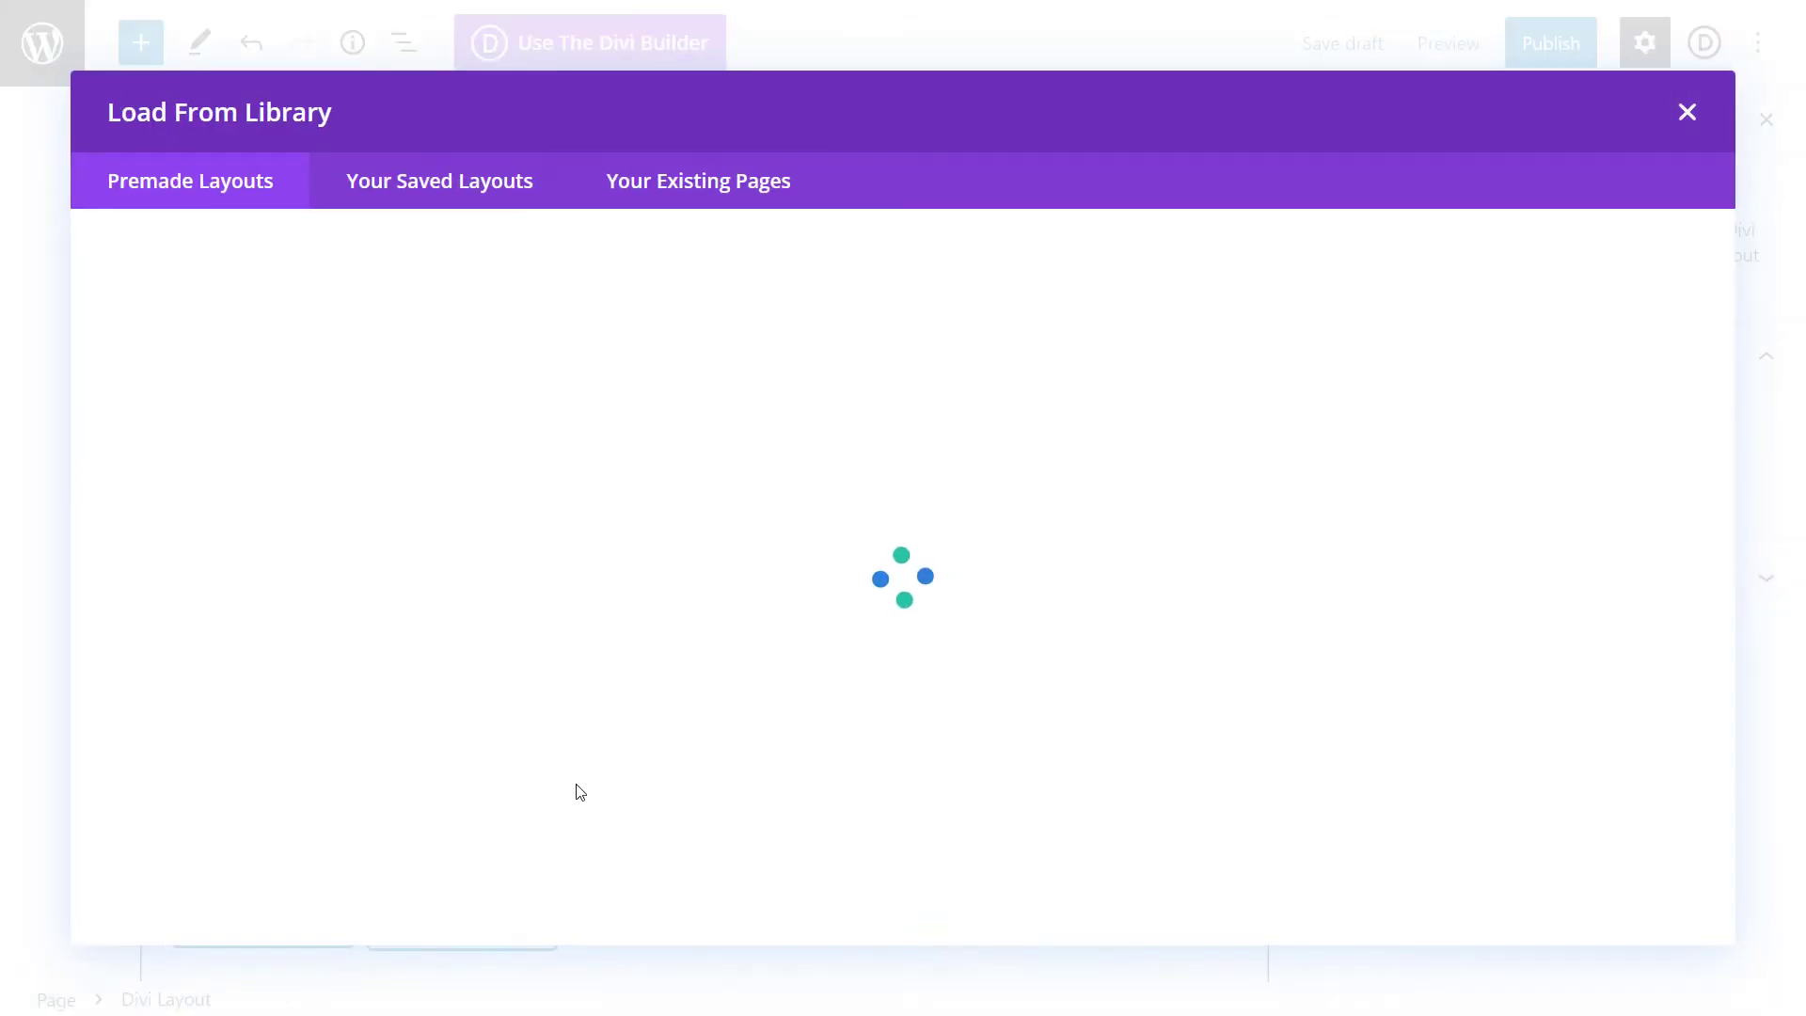
scroll(487, 448, down, 4)
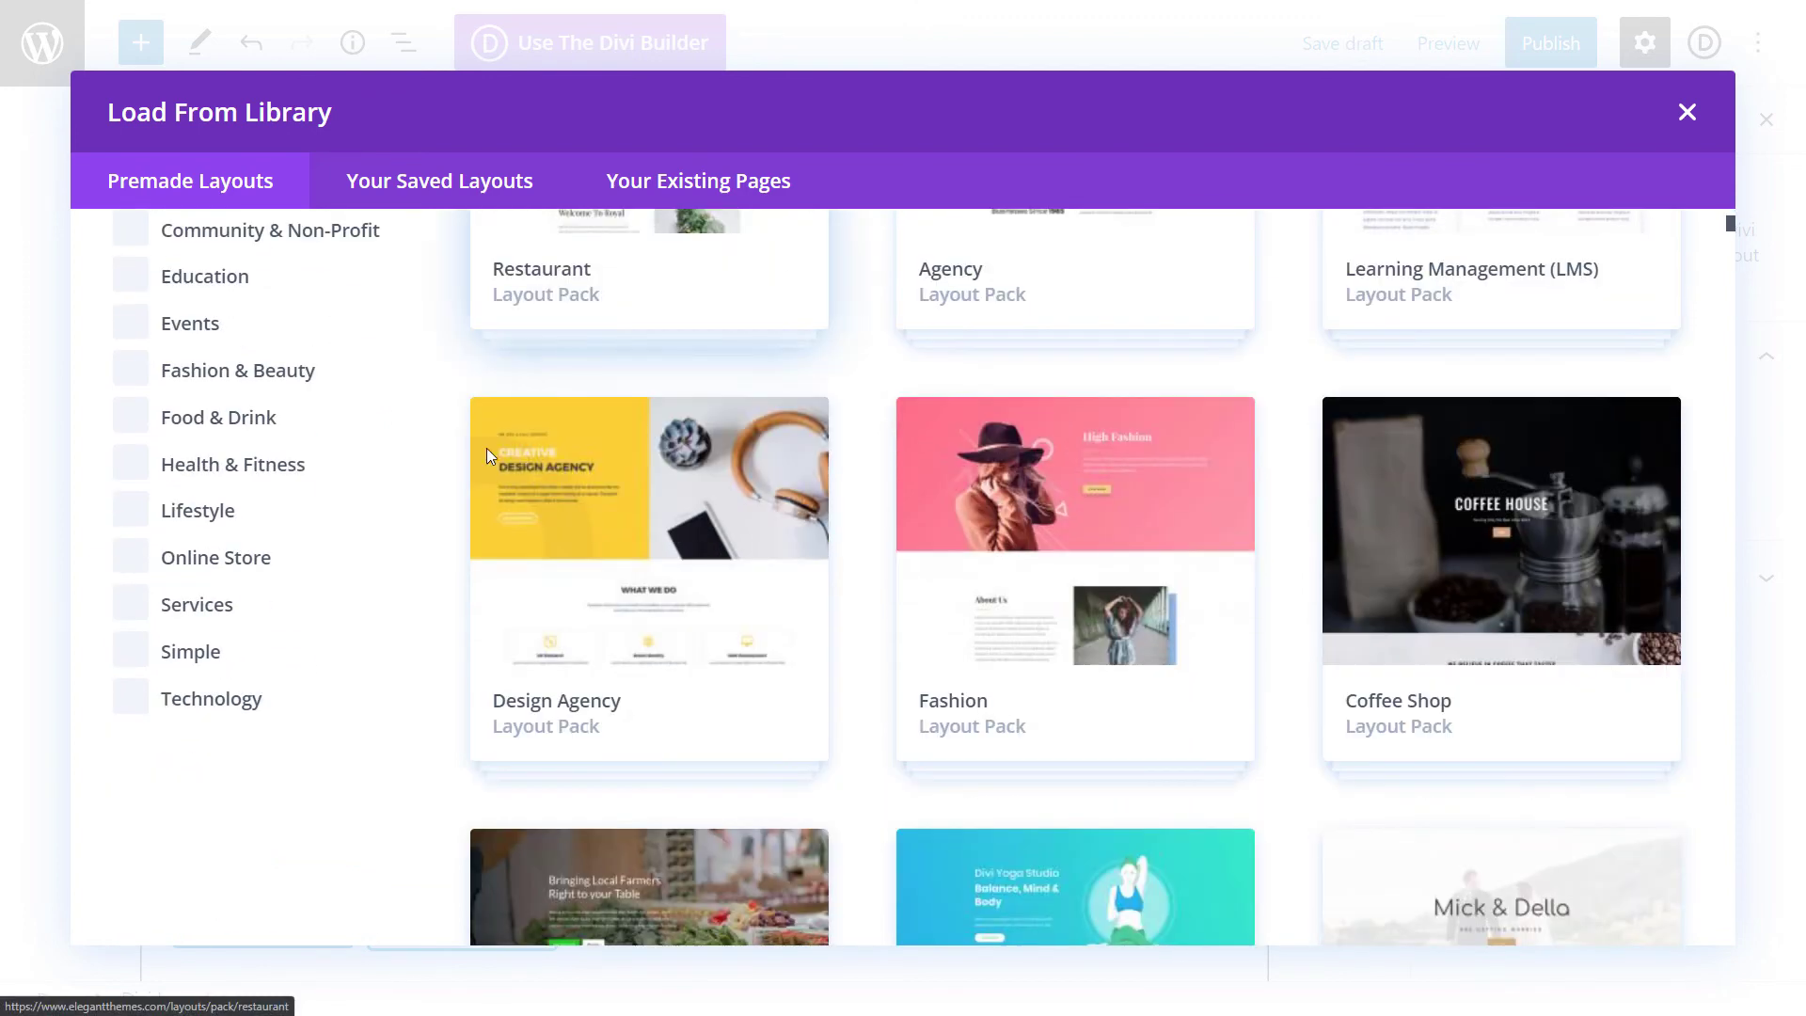
click(487, 447)
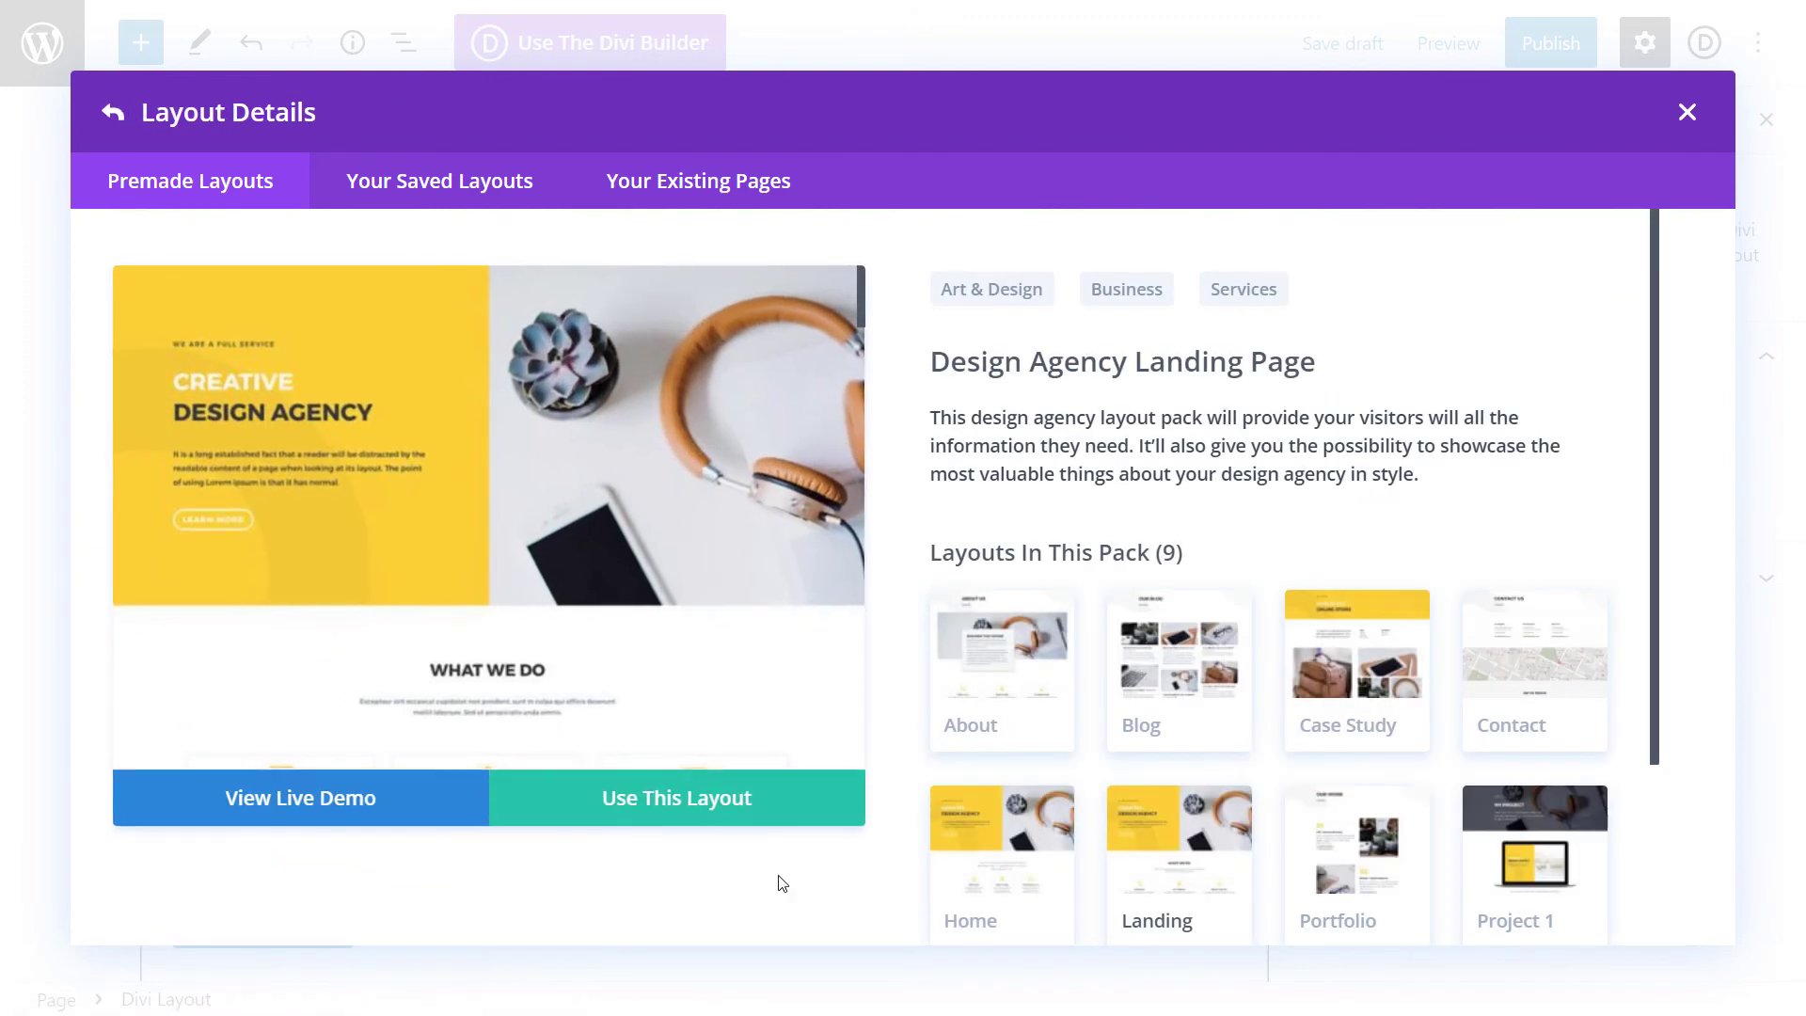
scroll(1124, 669, down, 5)
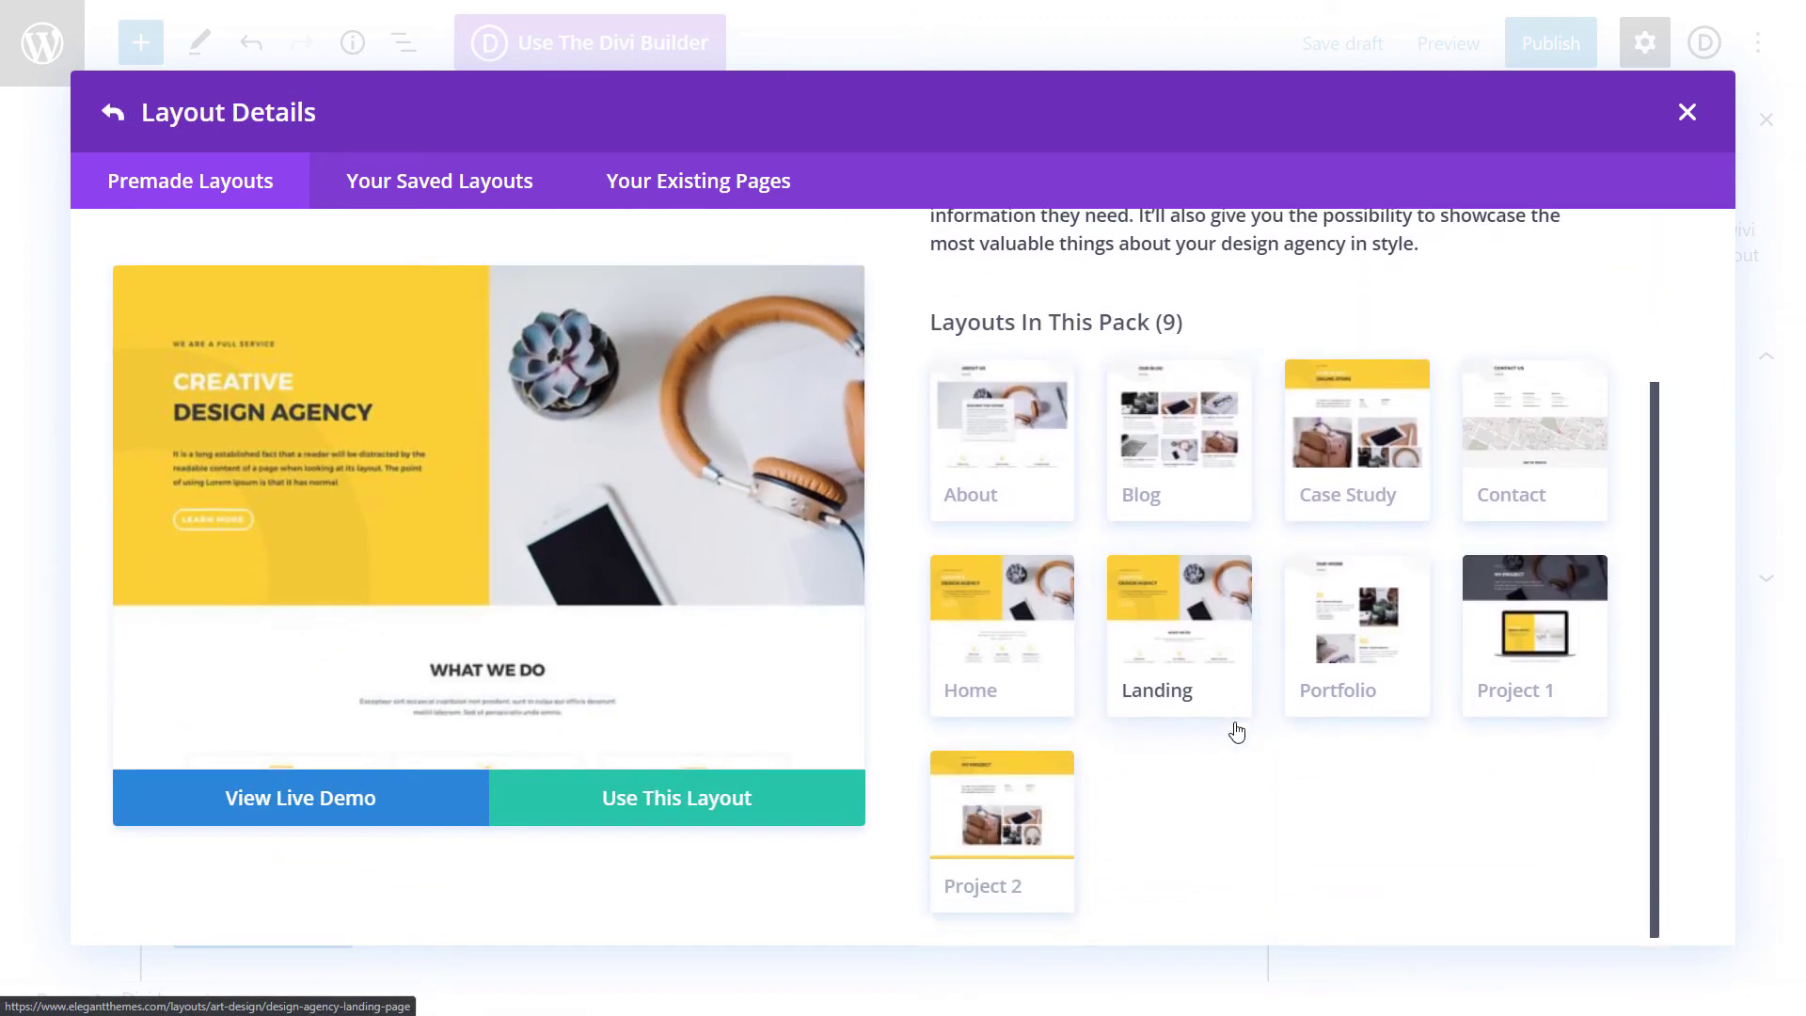
click(1567, 611)
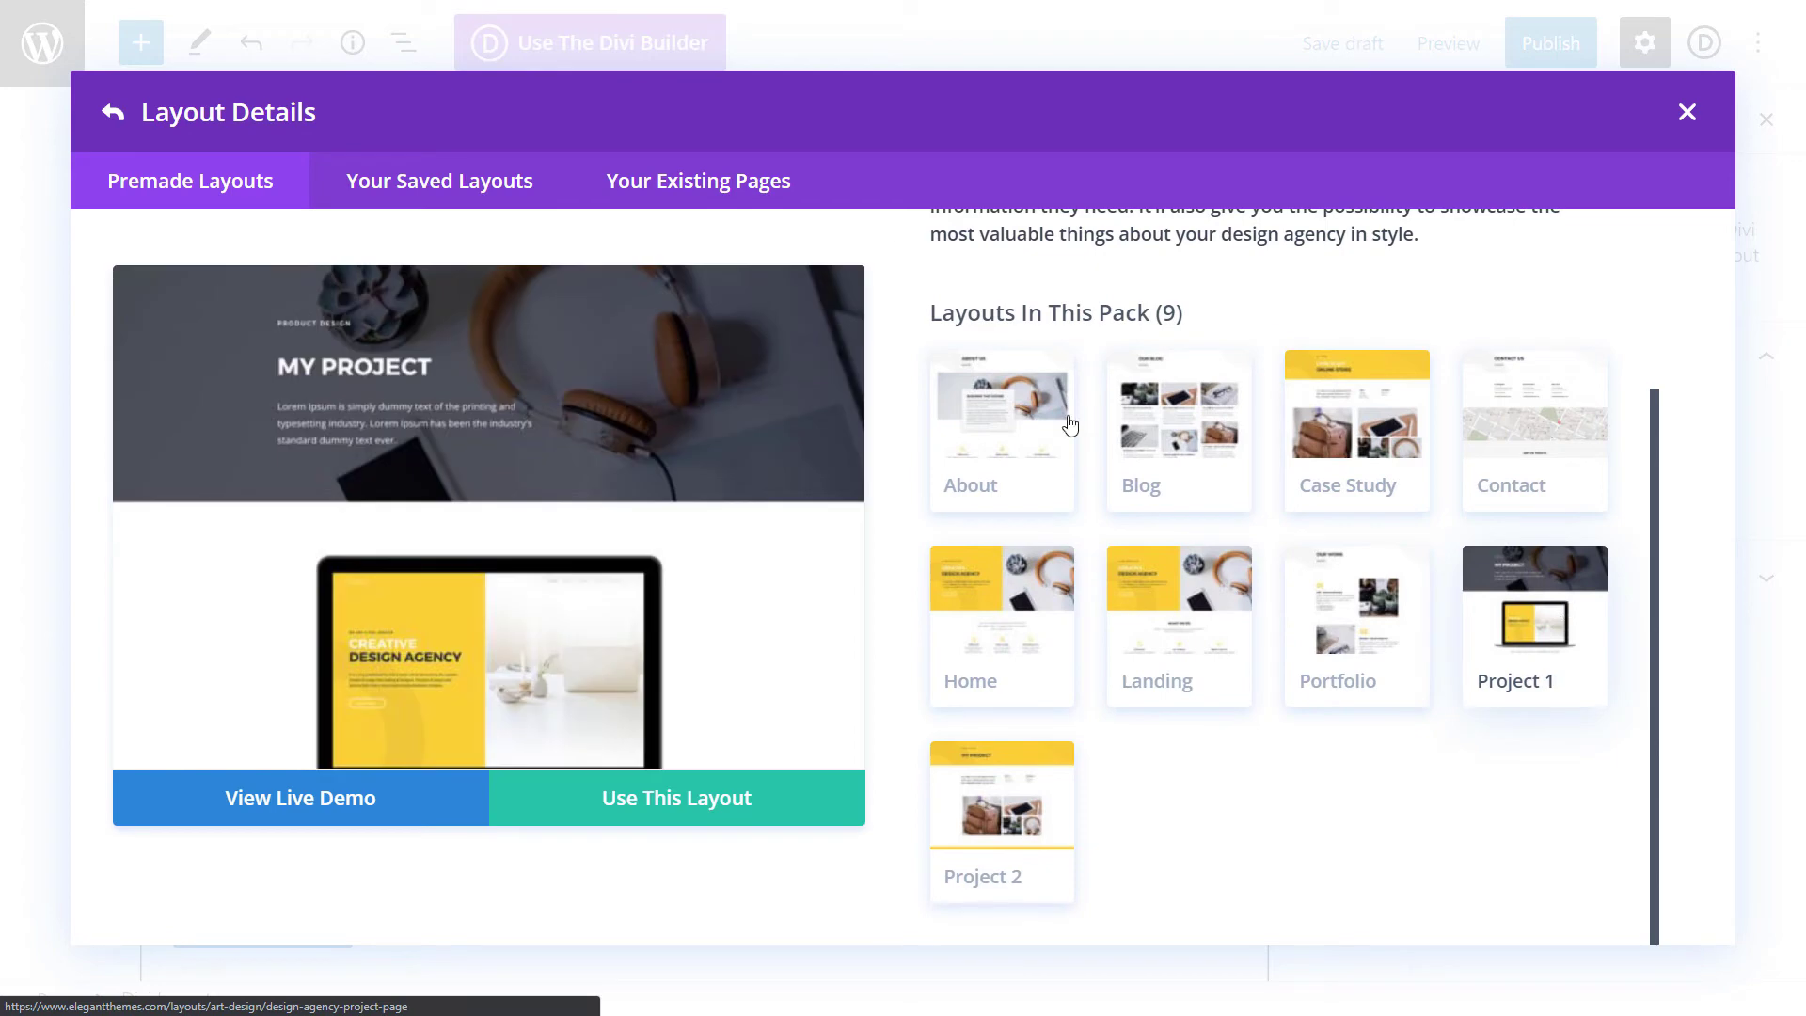
click(720, 812)
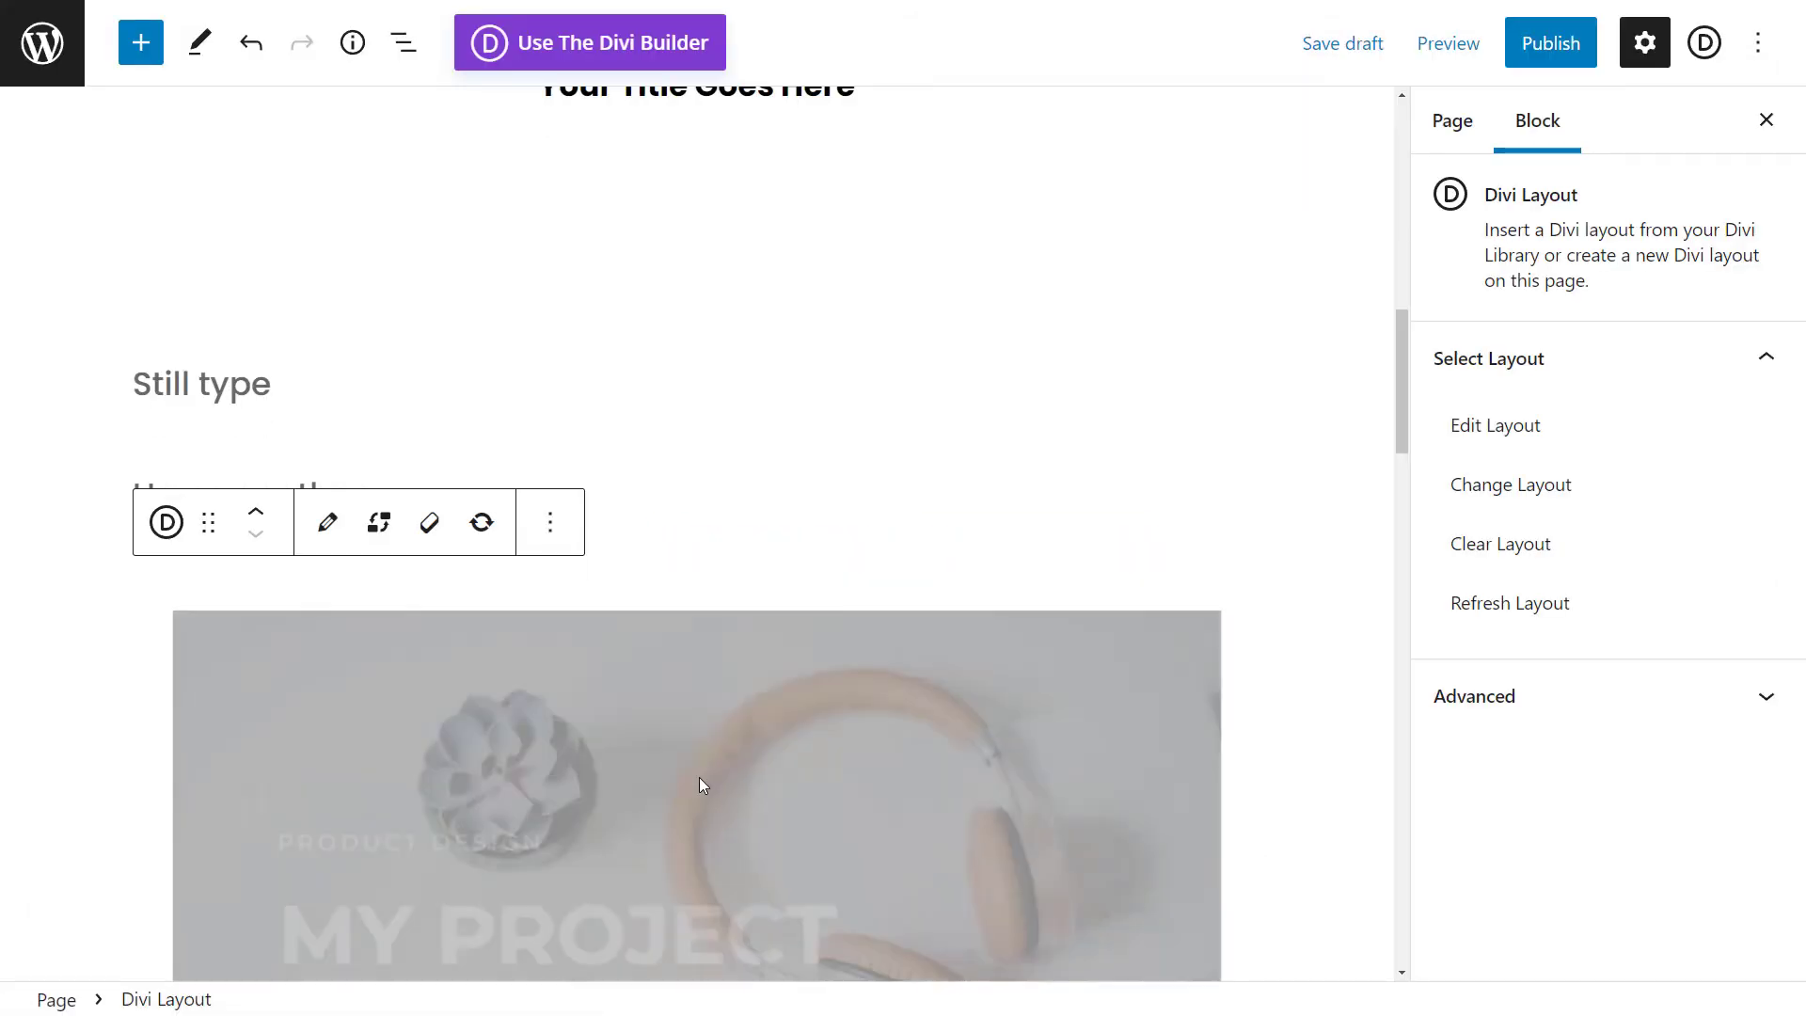
- Check the imported layout, then publish the 'Divi Layout Example' page and confirm
scroll(697, 777, down, 9)
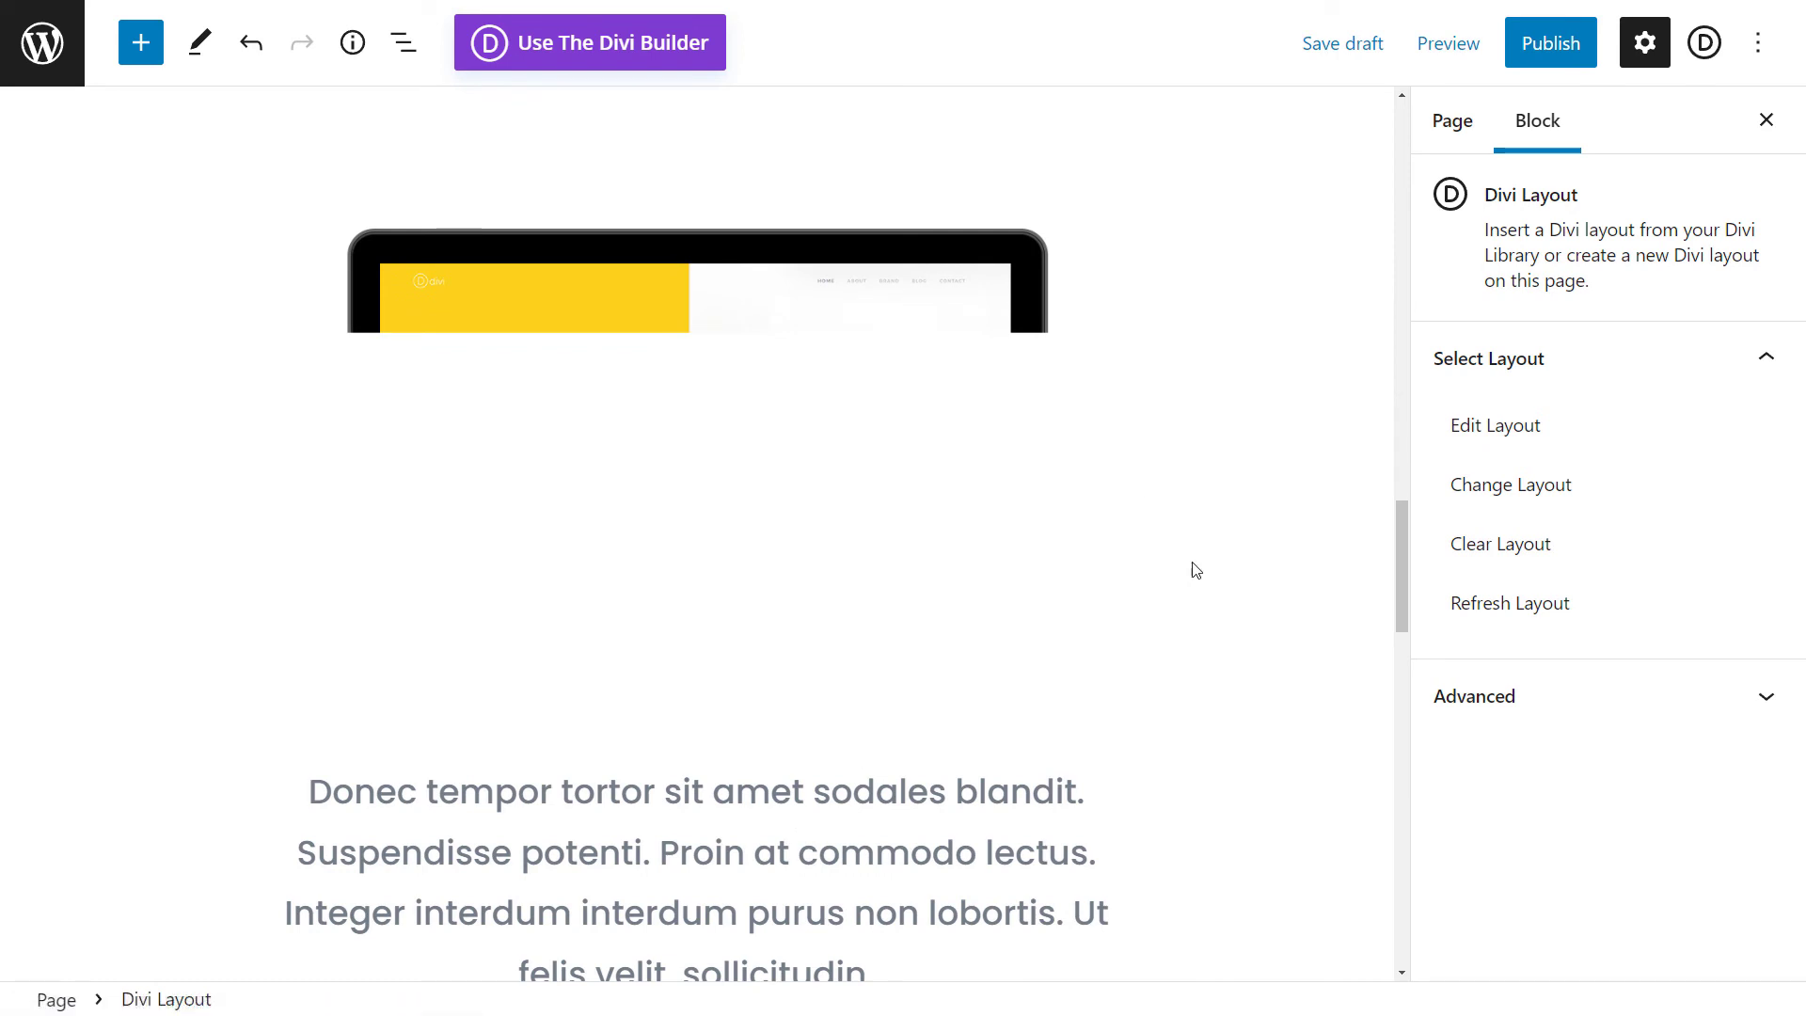
click(1550, 51)
click(1547, 57)
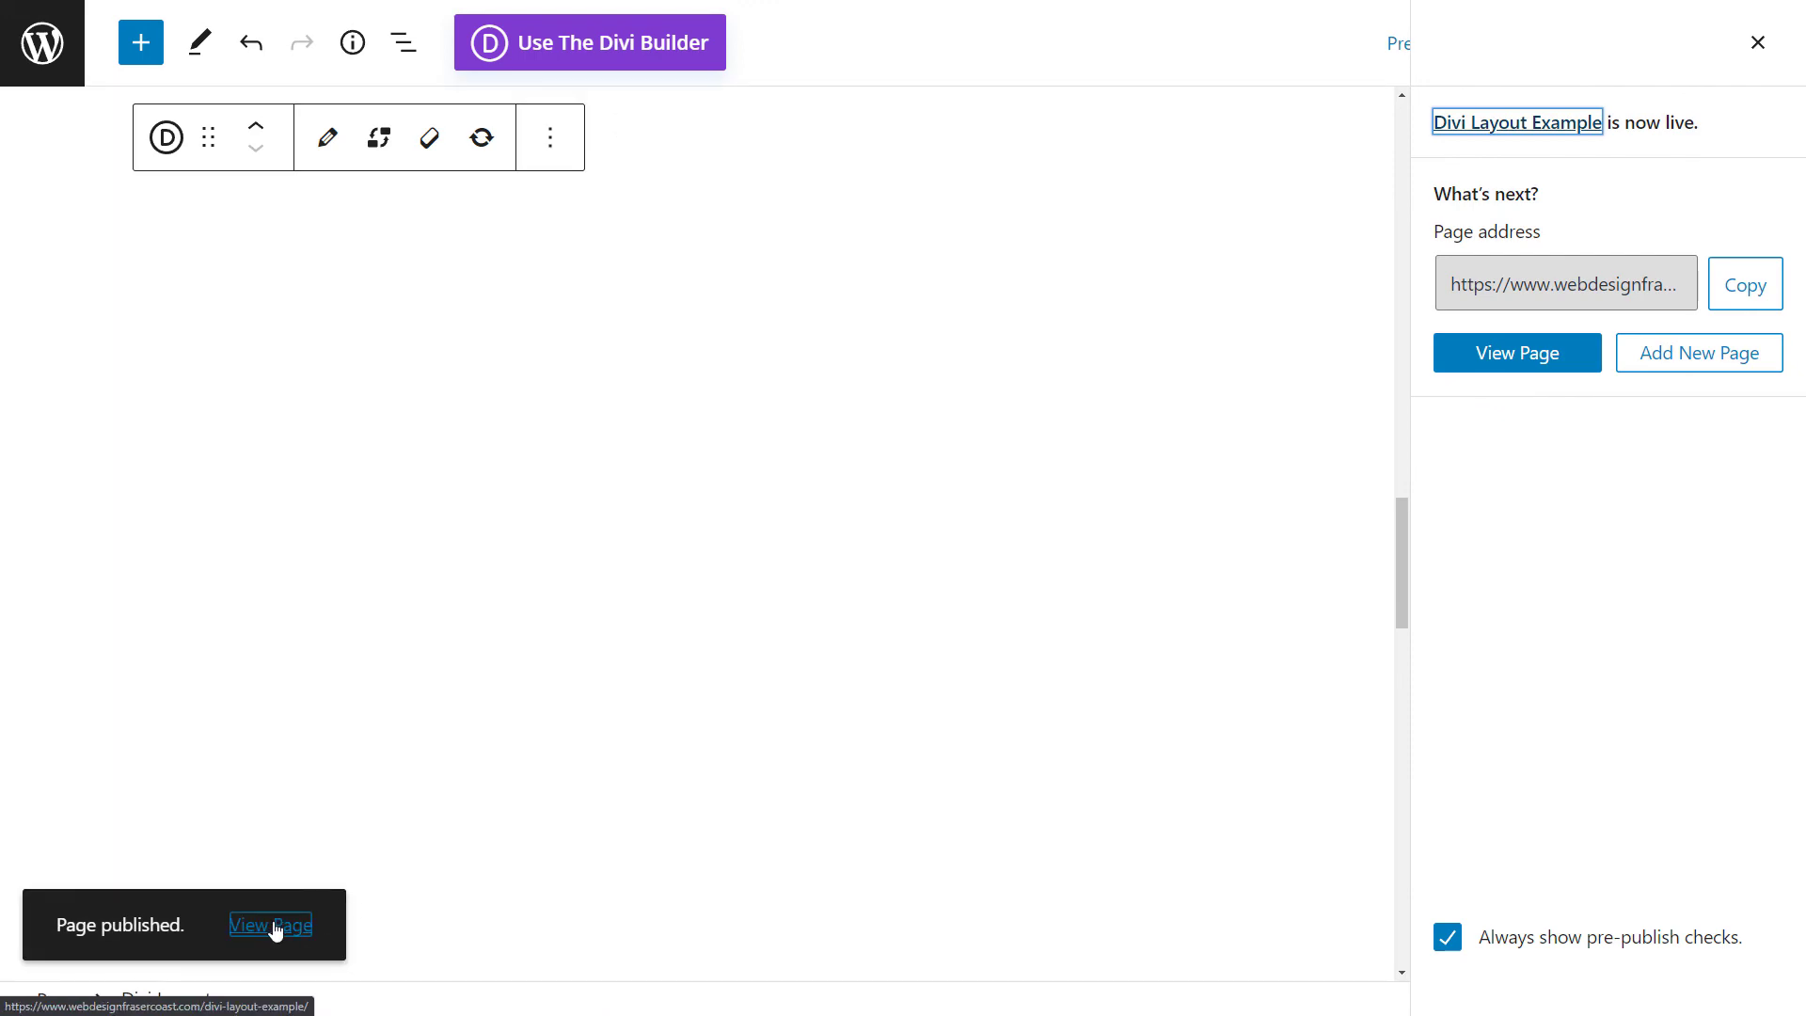
- View the live page and scroll through its paragraphs, circle counter and MY PROJECT layout
click(272, 926)
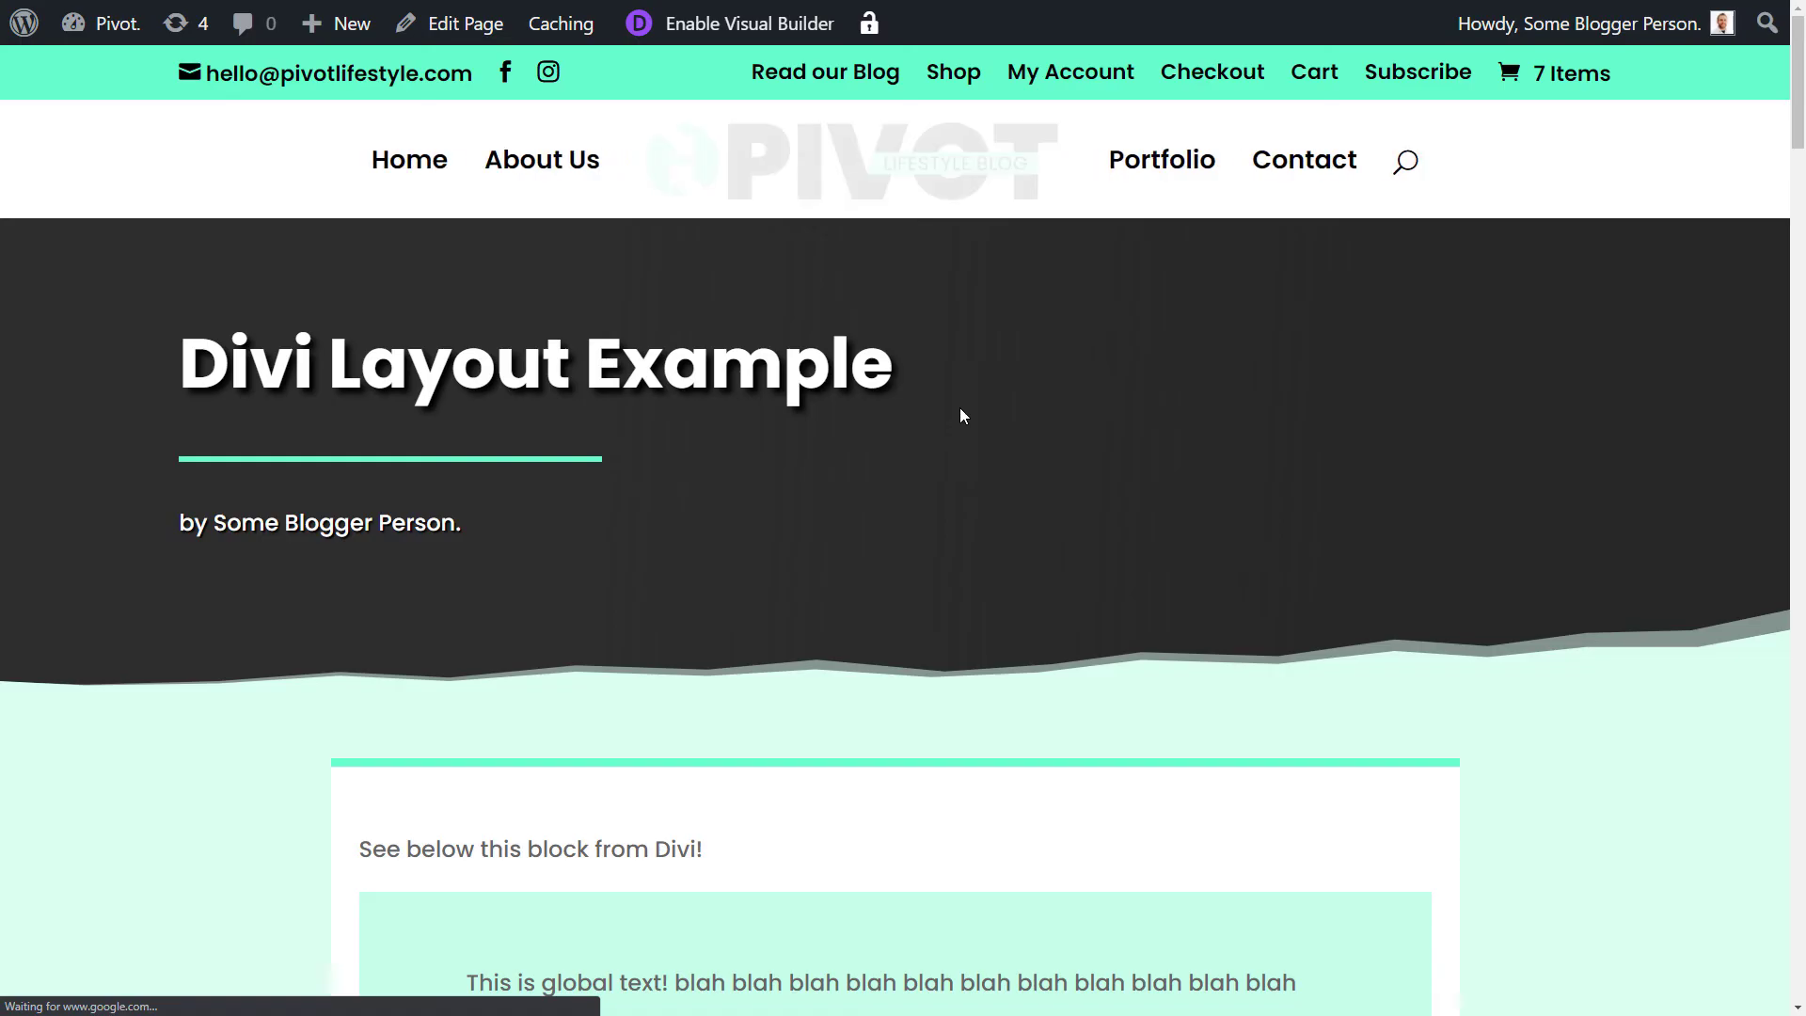
scroll(897, 416, down, 6)
scroll(499, 284, down, 5)
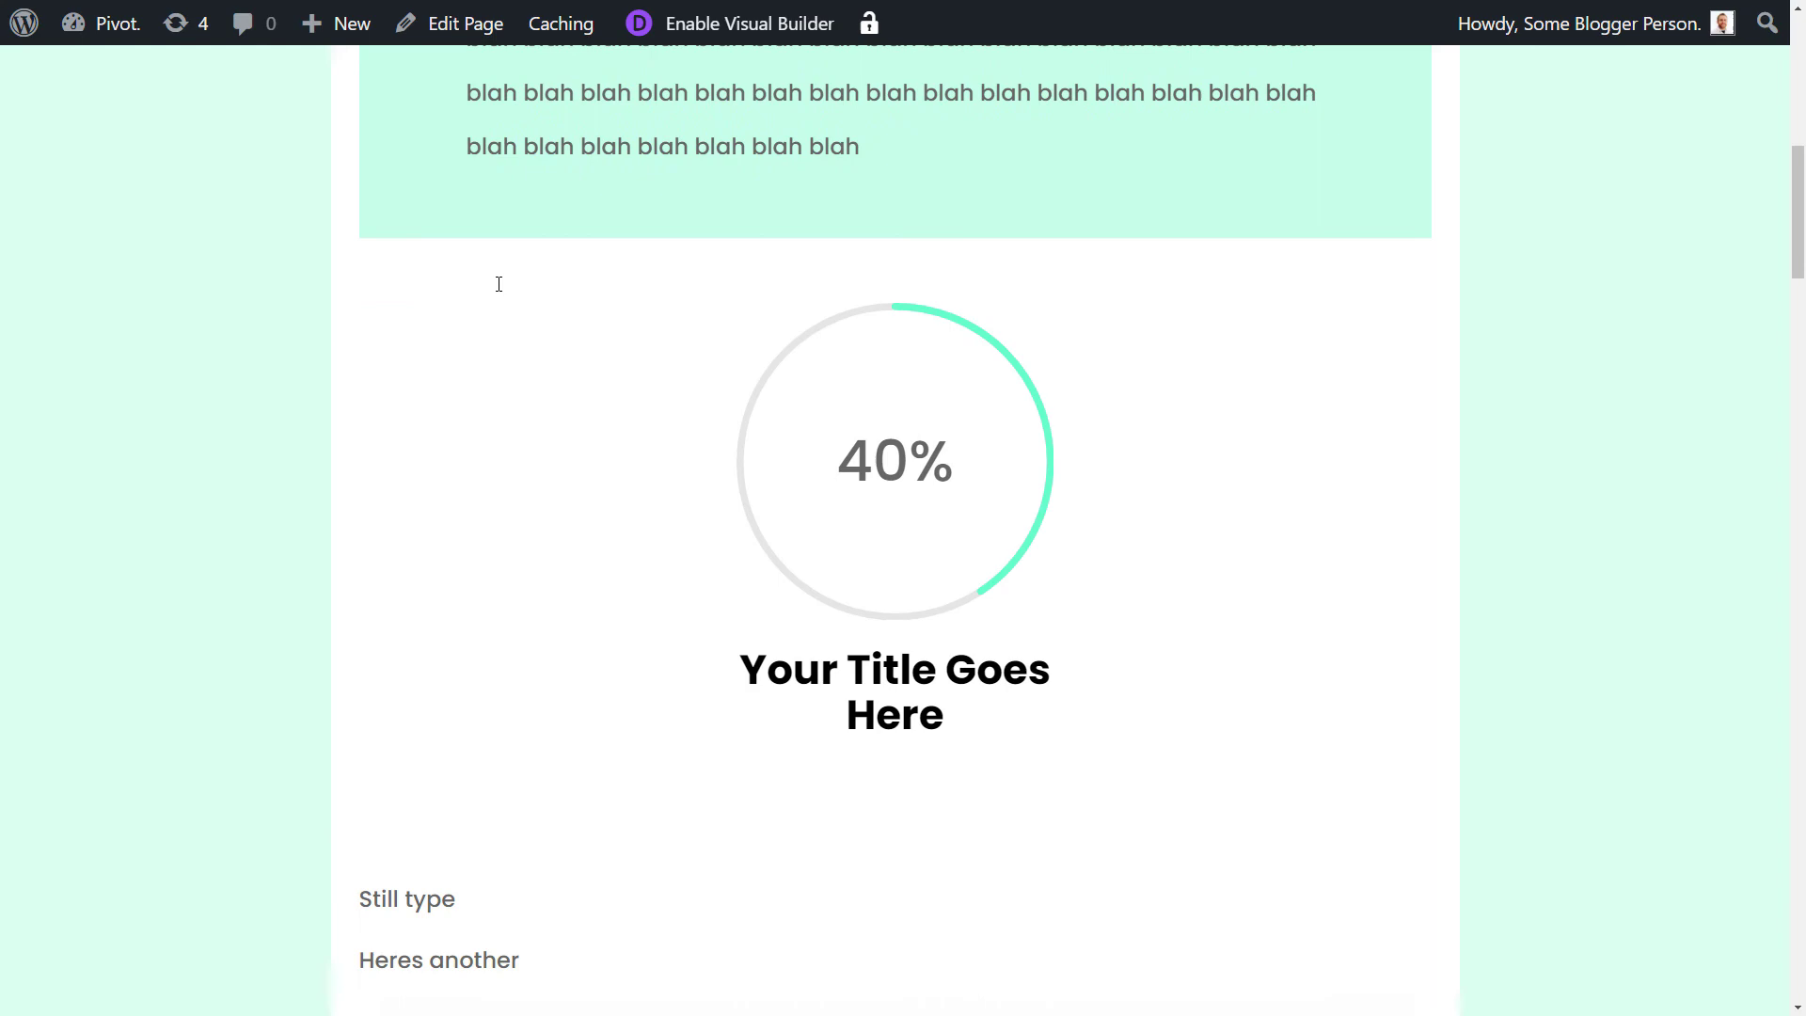
scroll(498, 286, down, 5)
scroll(464, 478, down, 5)
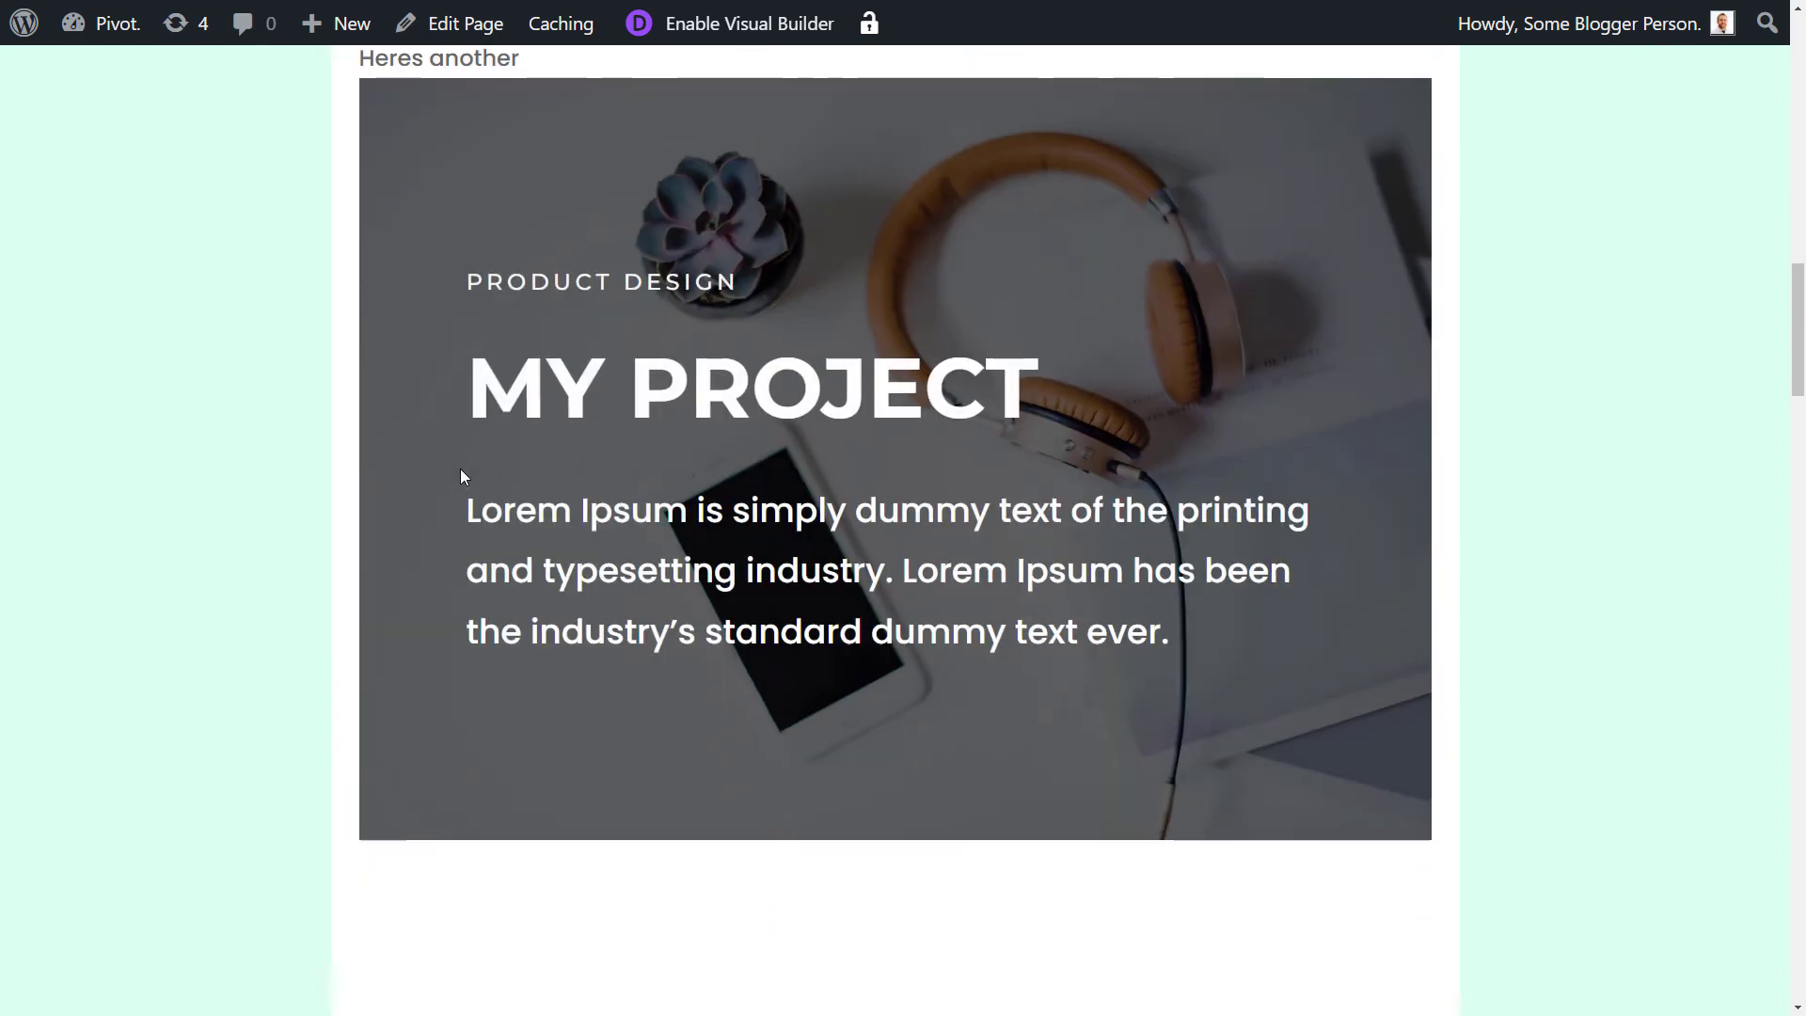
scroll(460, 475, down, 20)
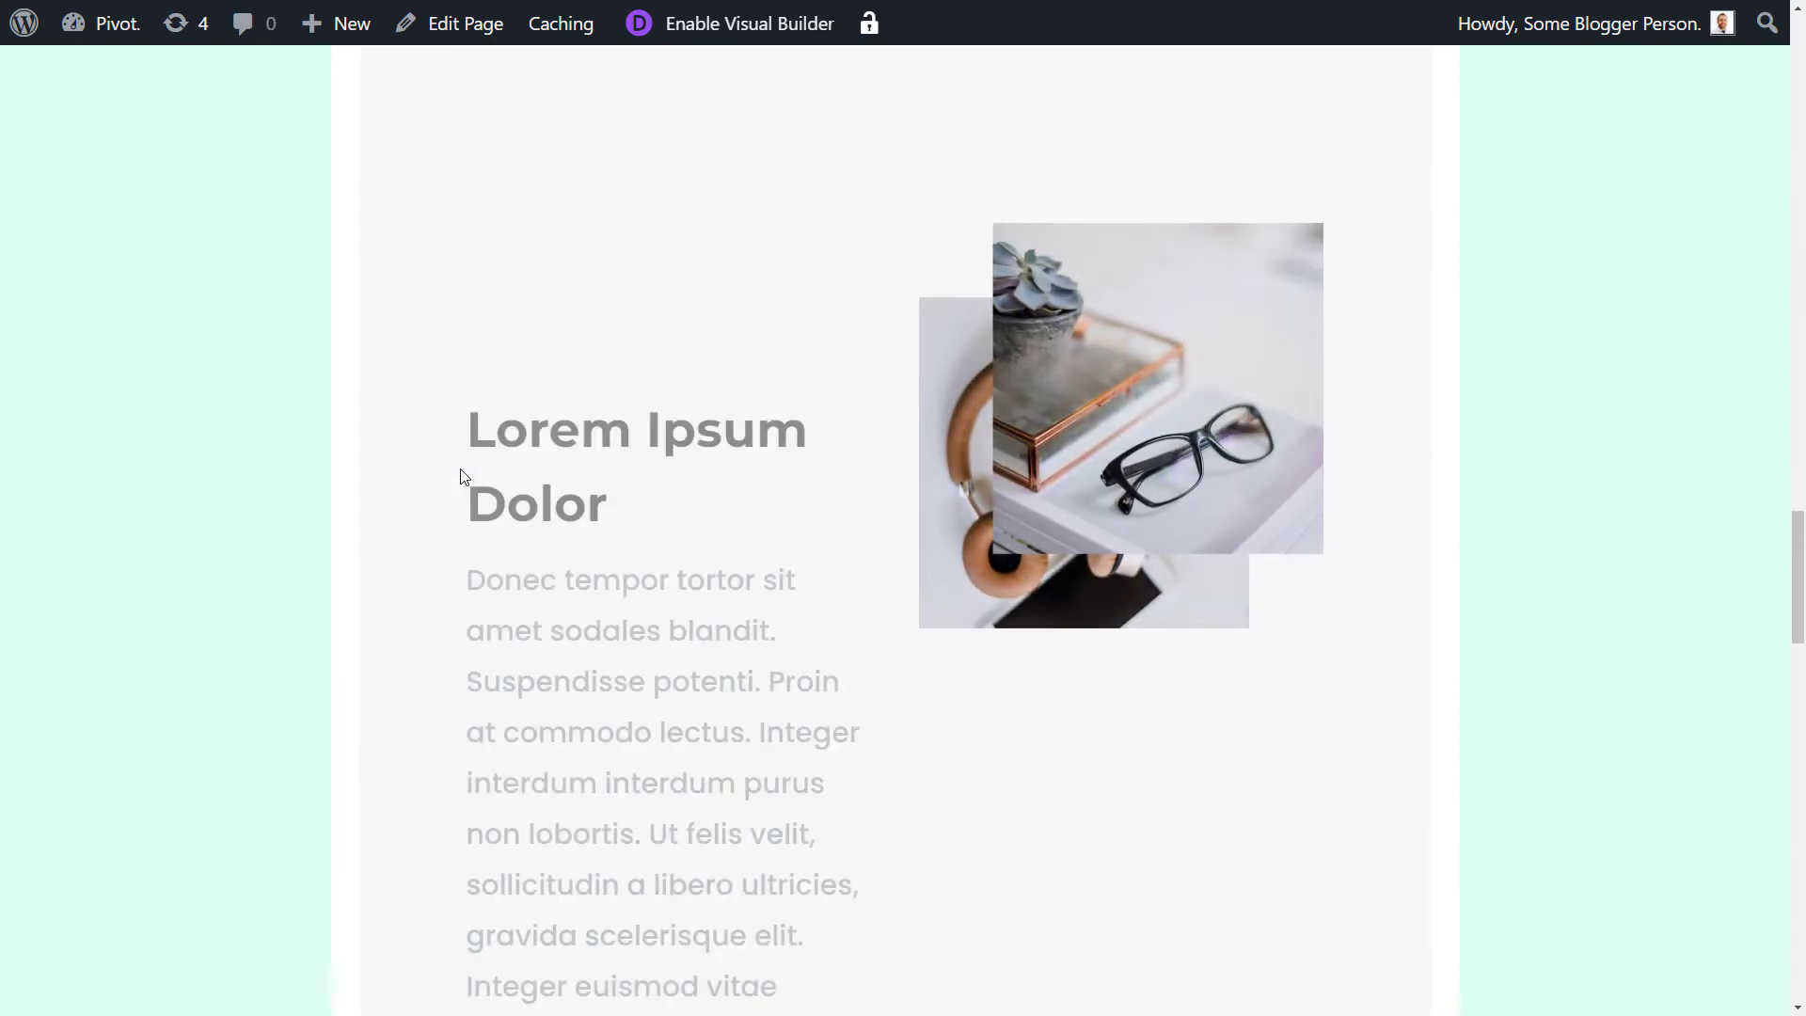
scroll(460, 476, down, 20)
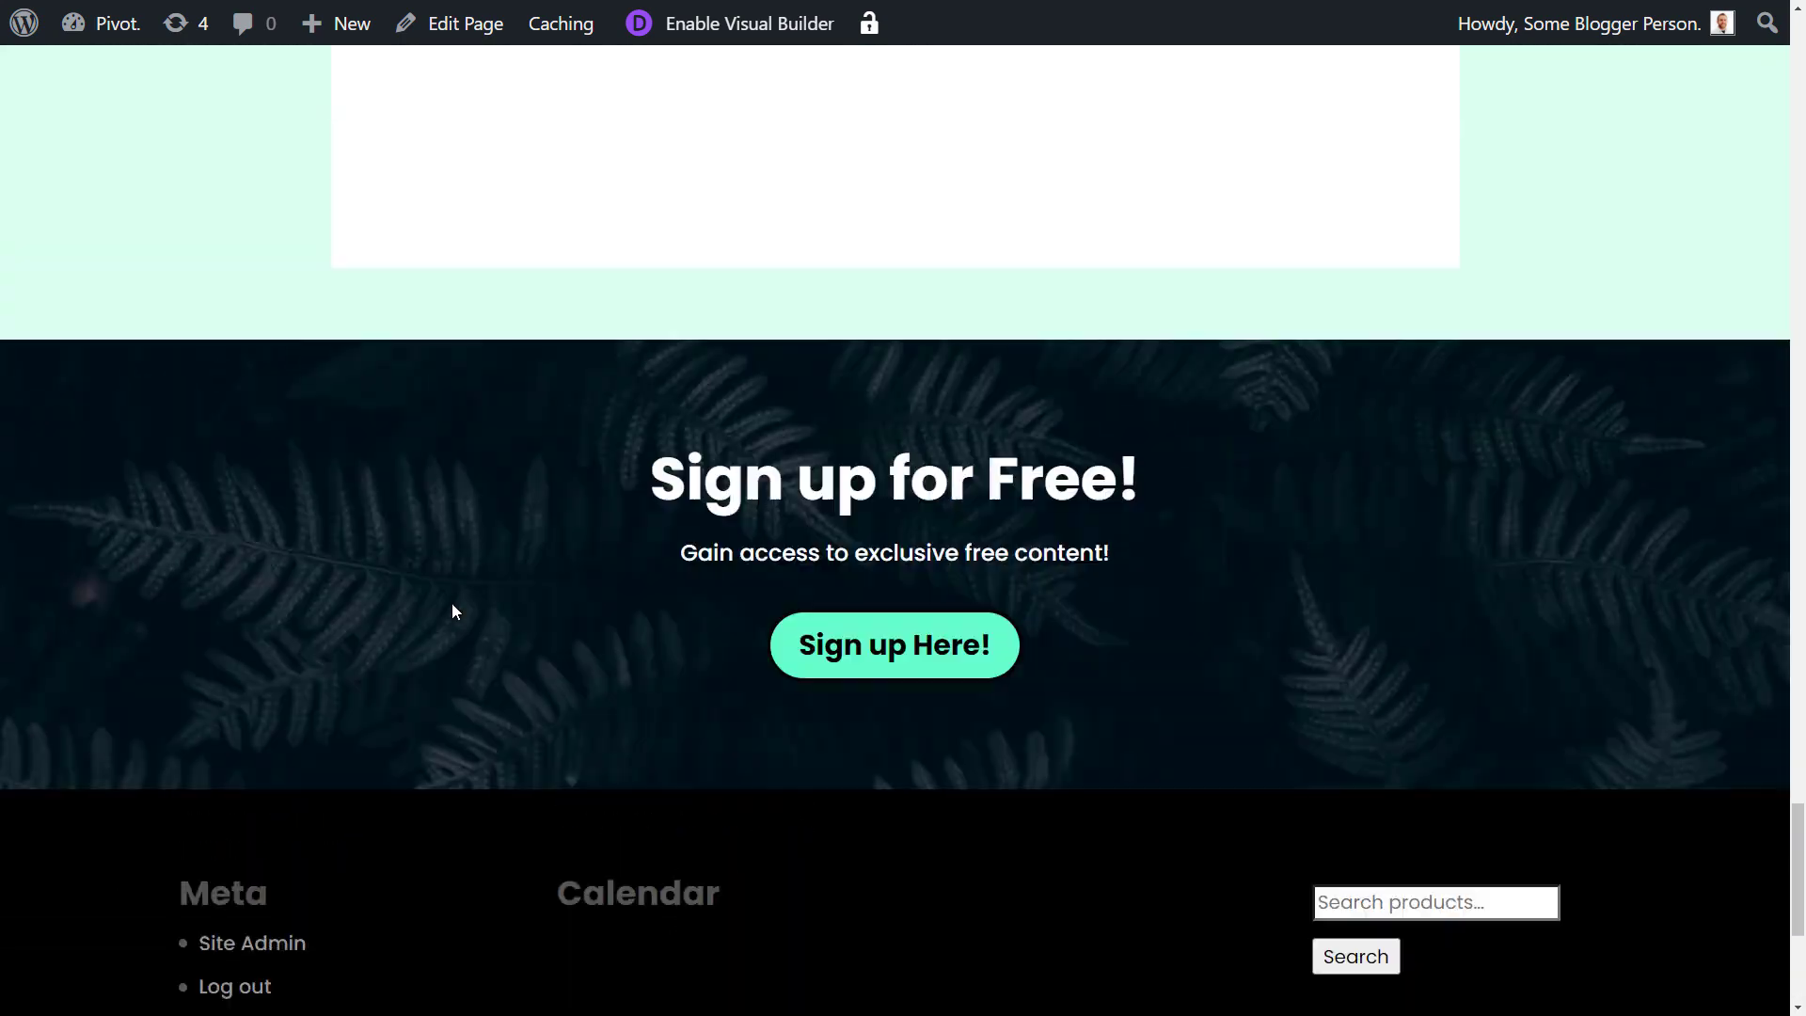
scroll(452, 611, up, 20)
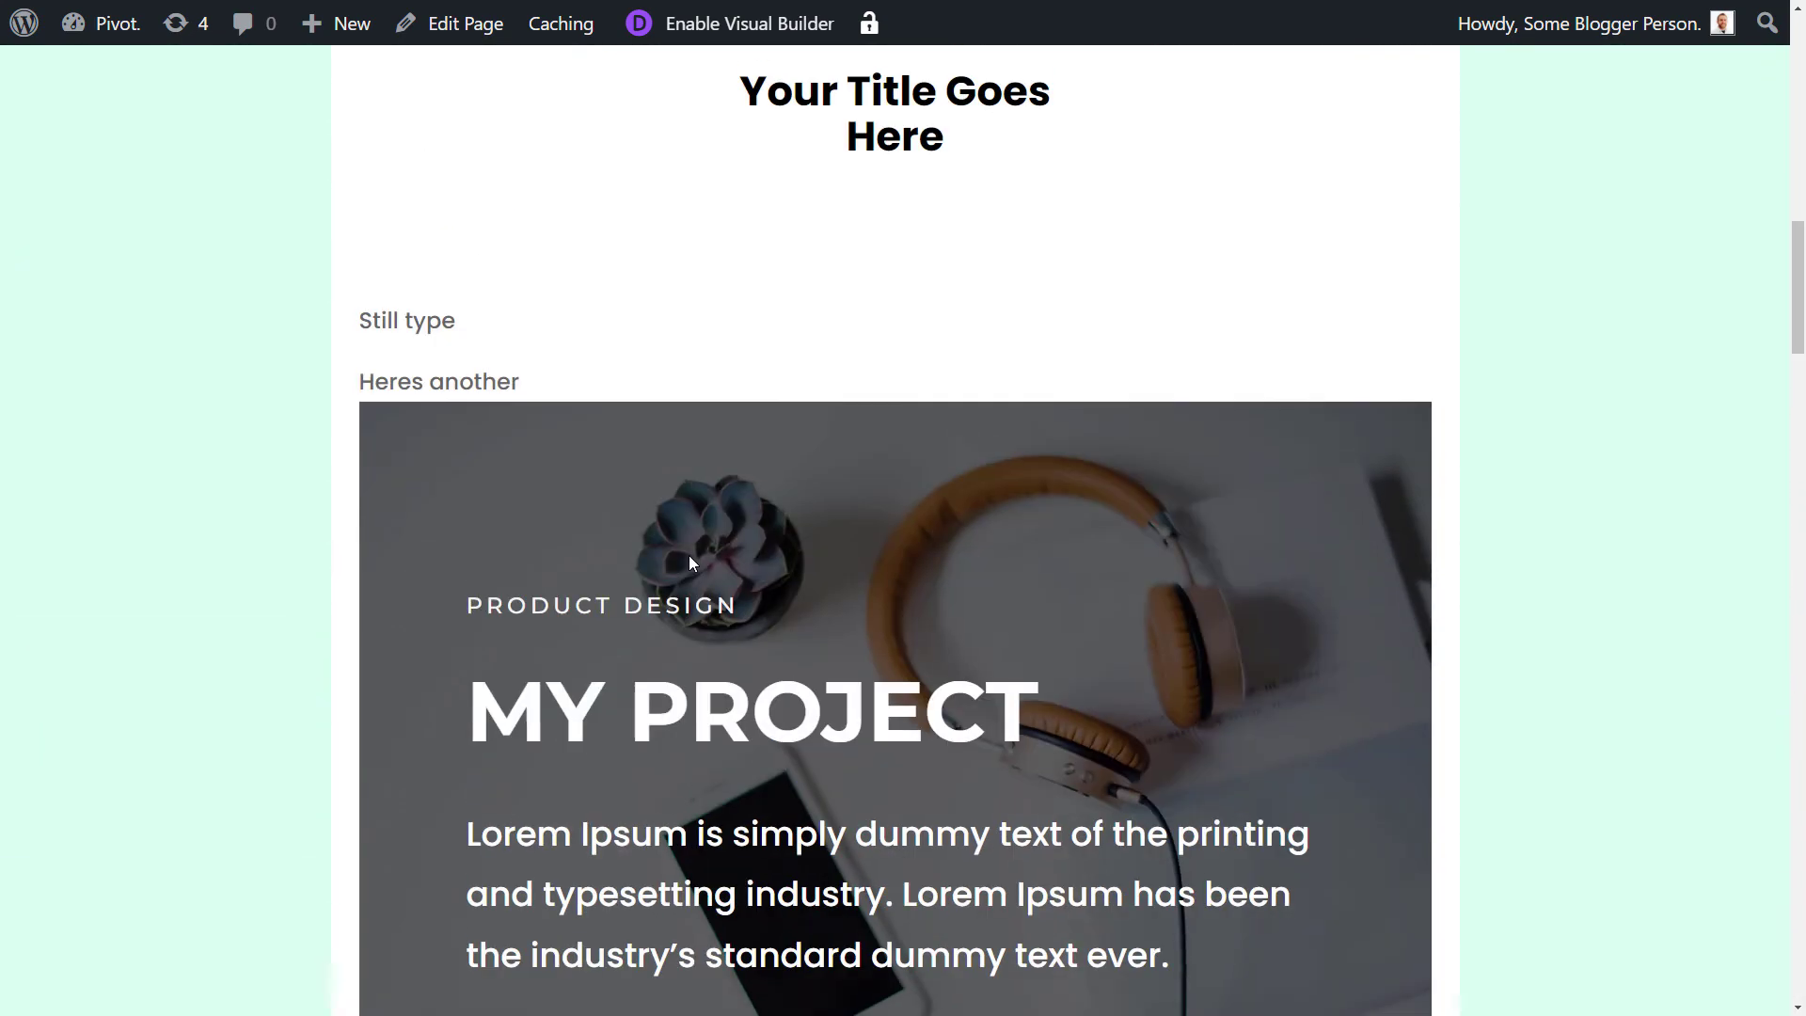
scroll(689, 563, up, 15)
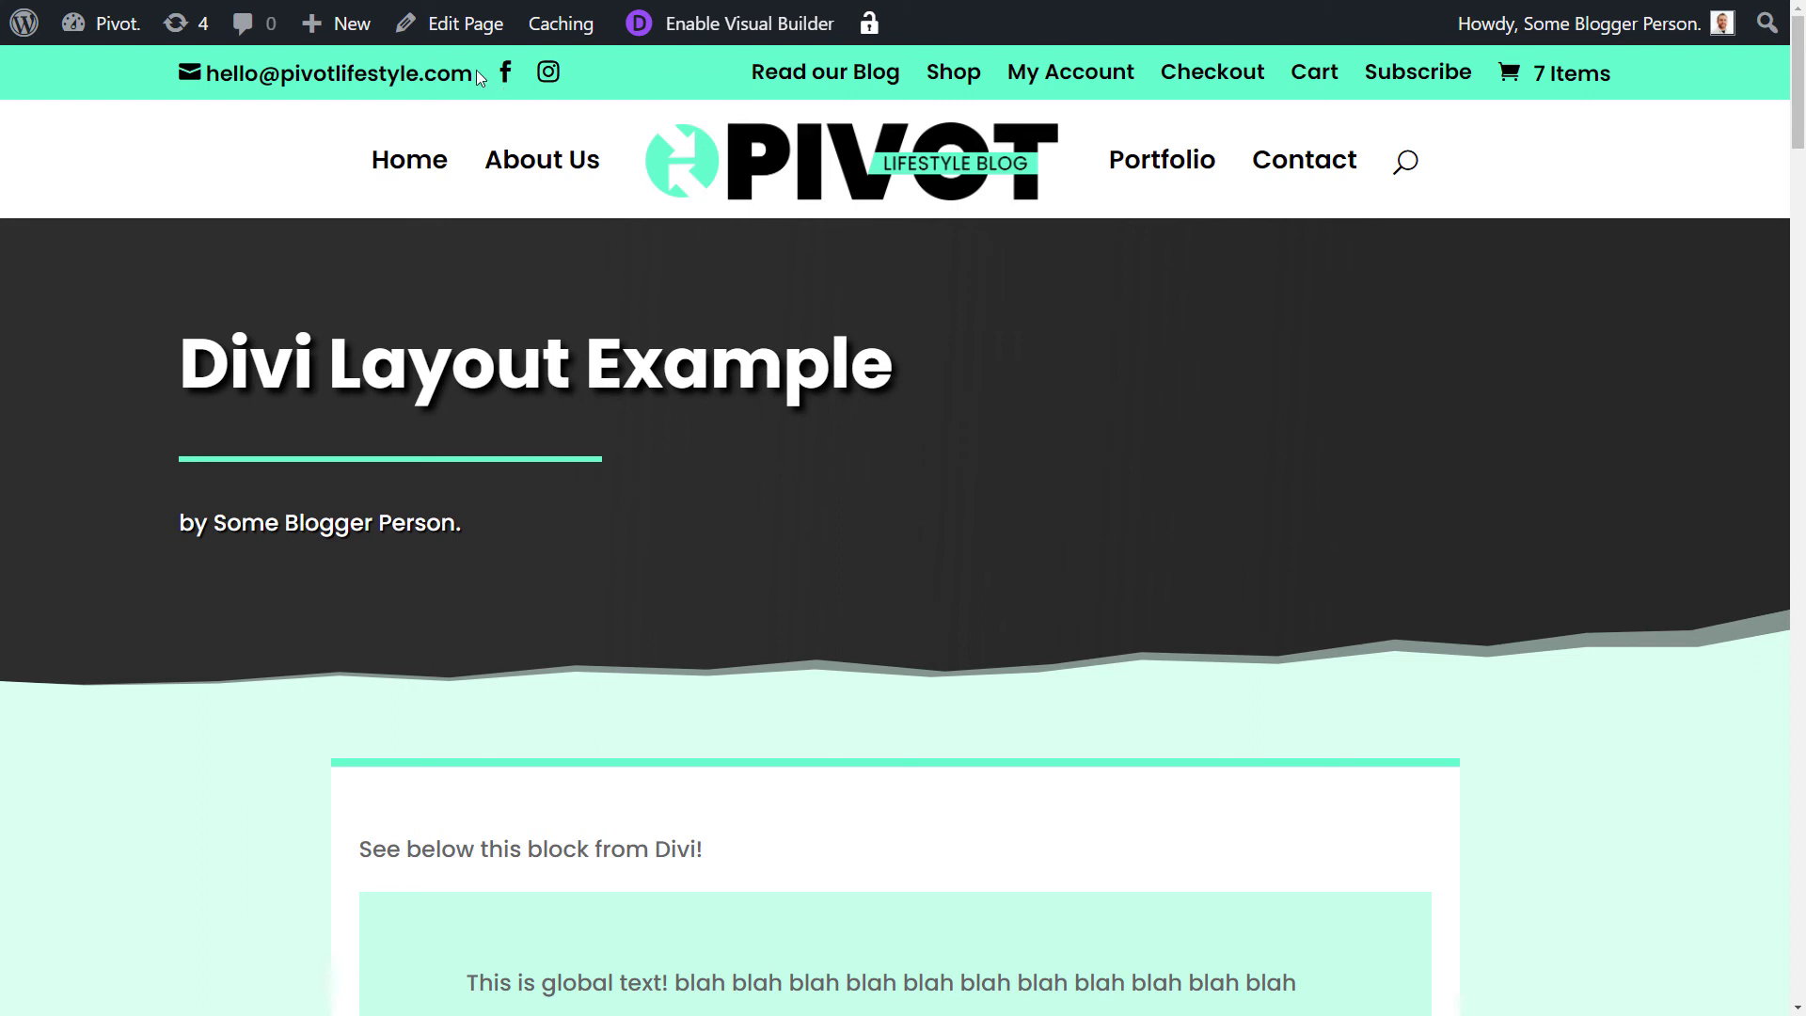
- Return to editing and move the global-text Divi block down and back up, keeping order unchanged
click(460, 27)
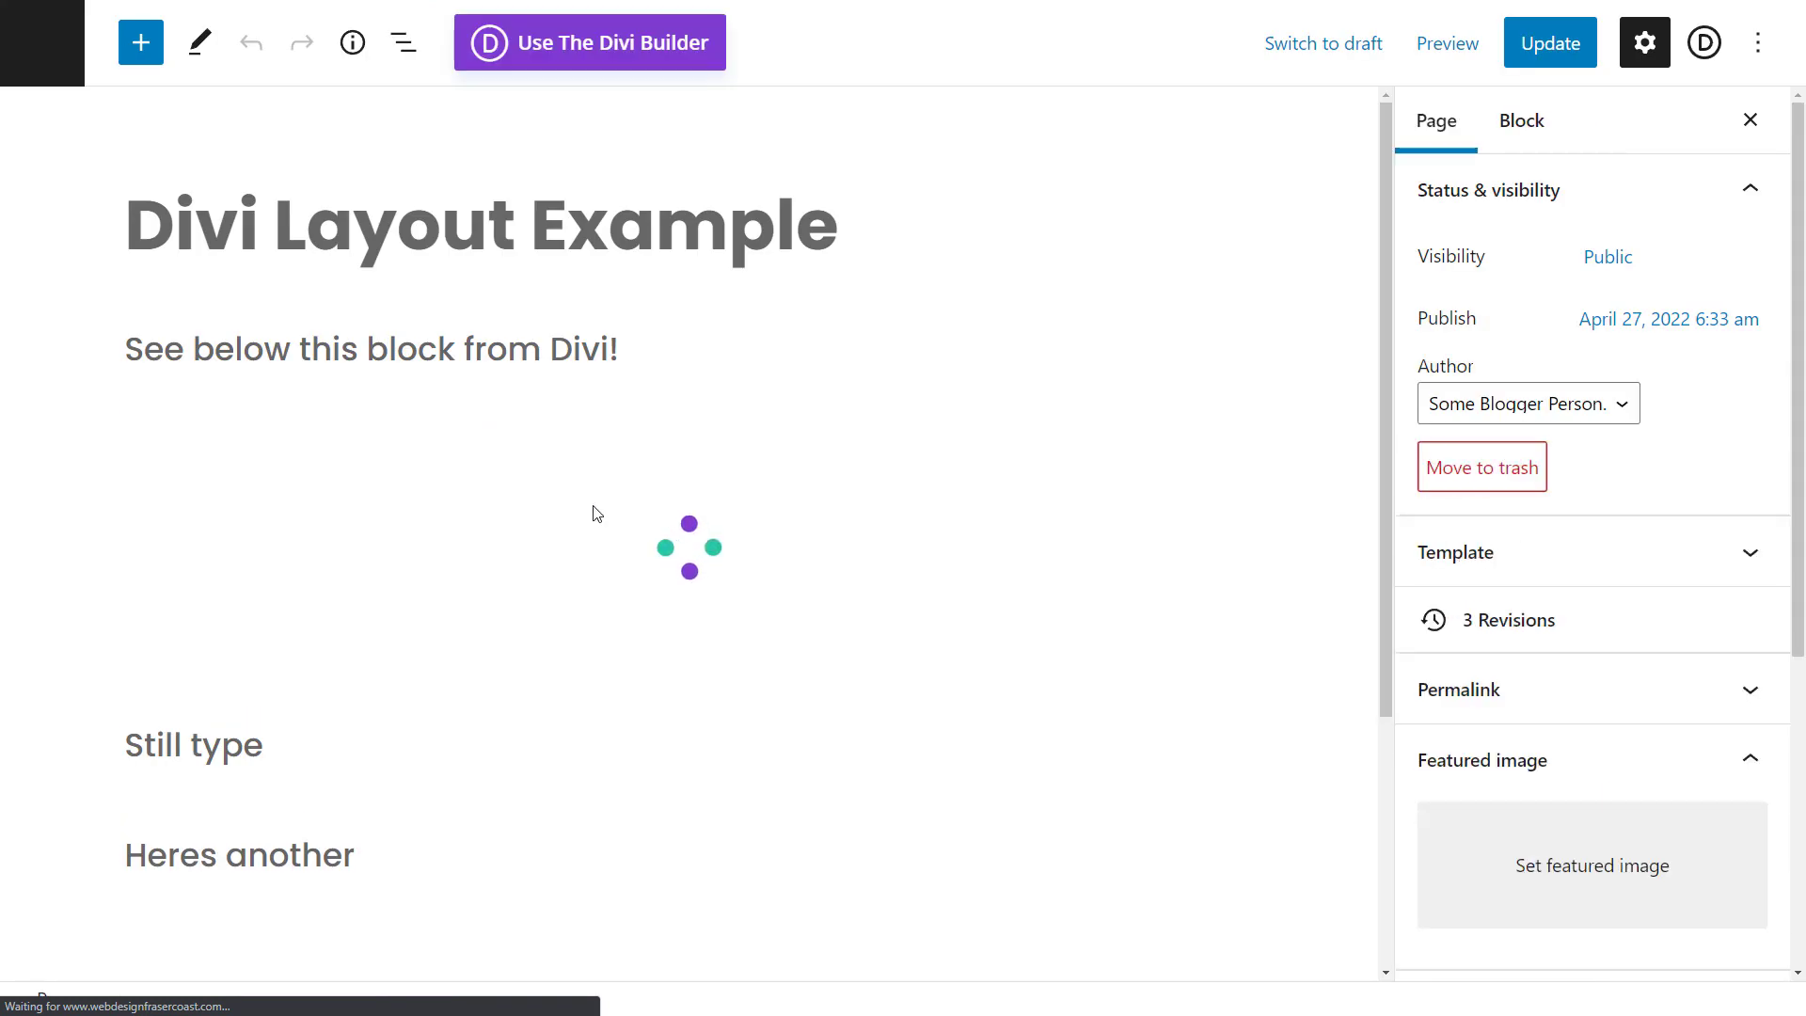
click(645, 555)
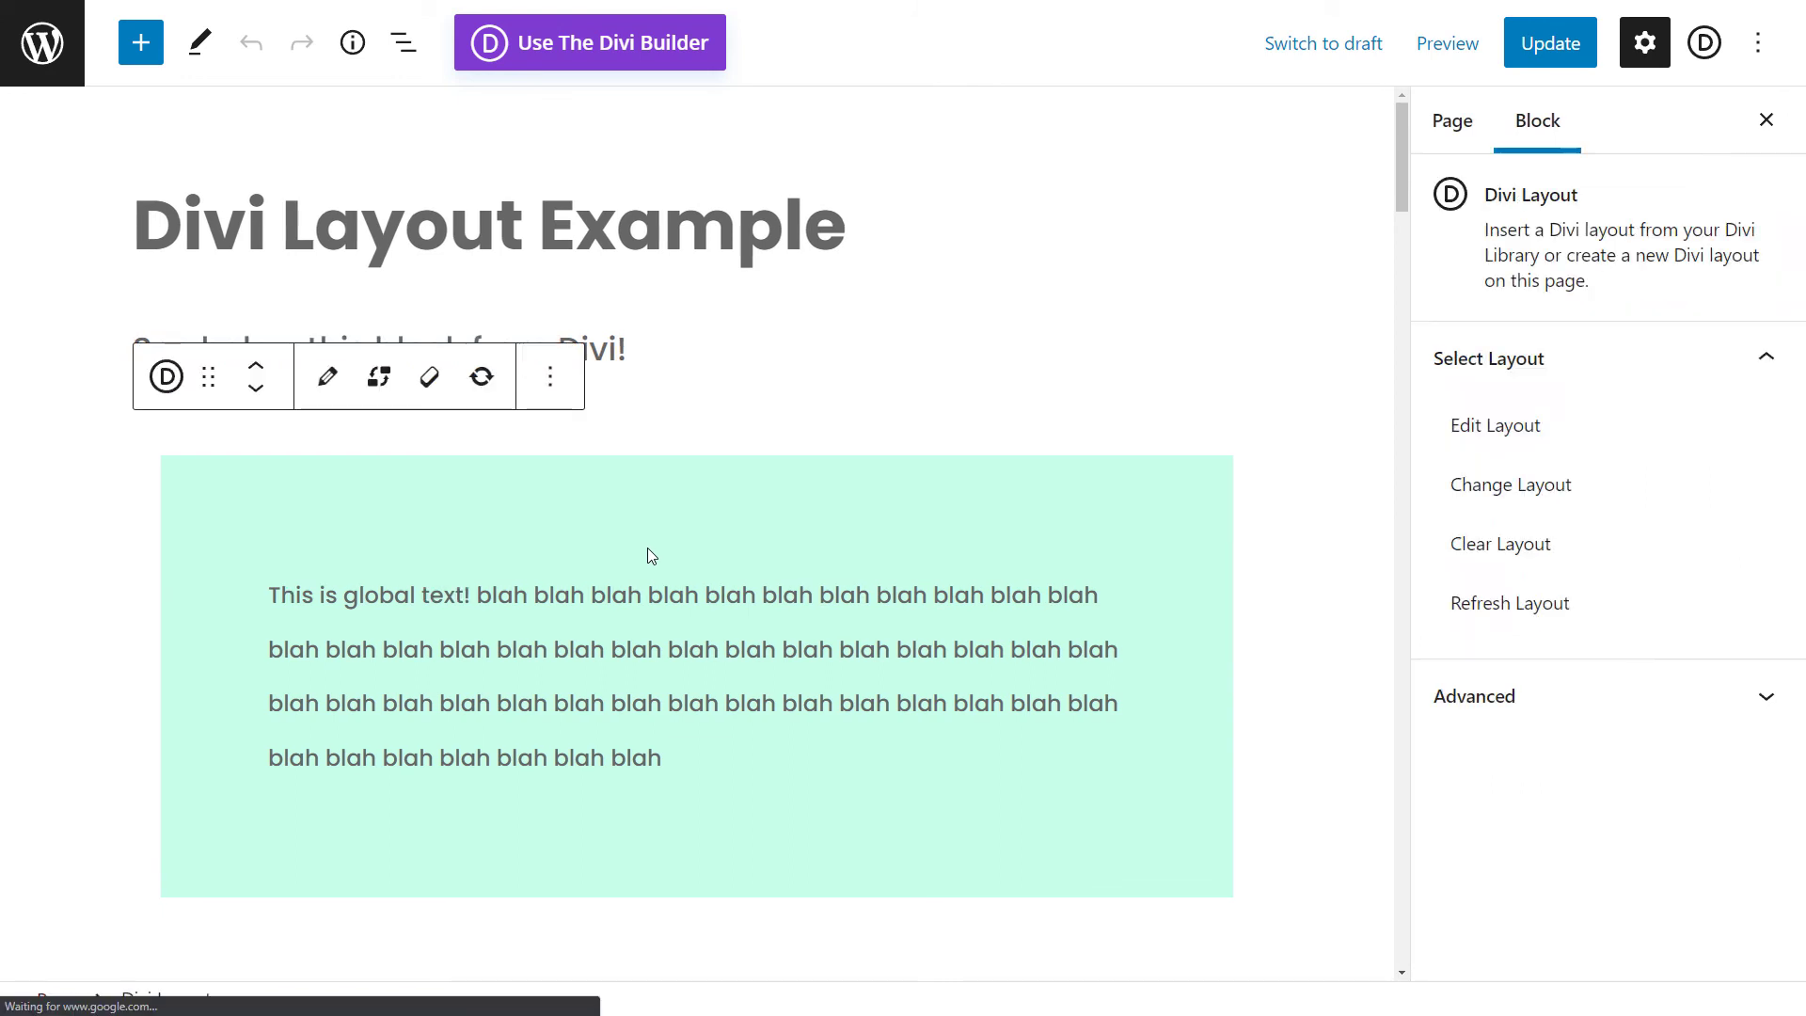
click(267, 395)
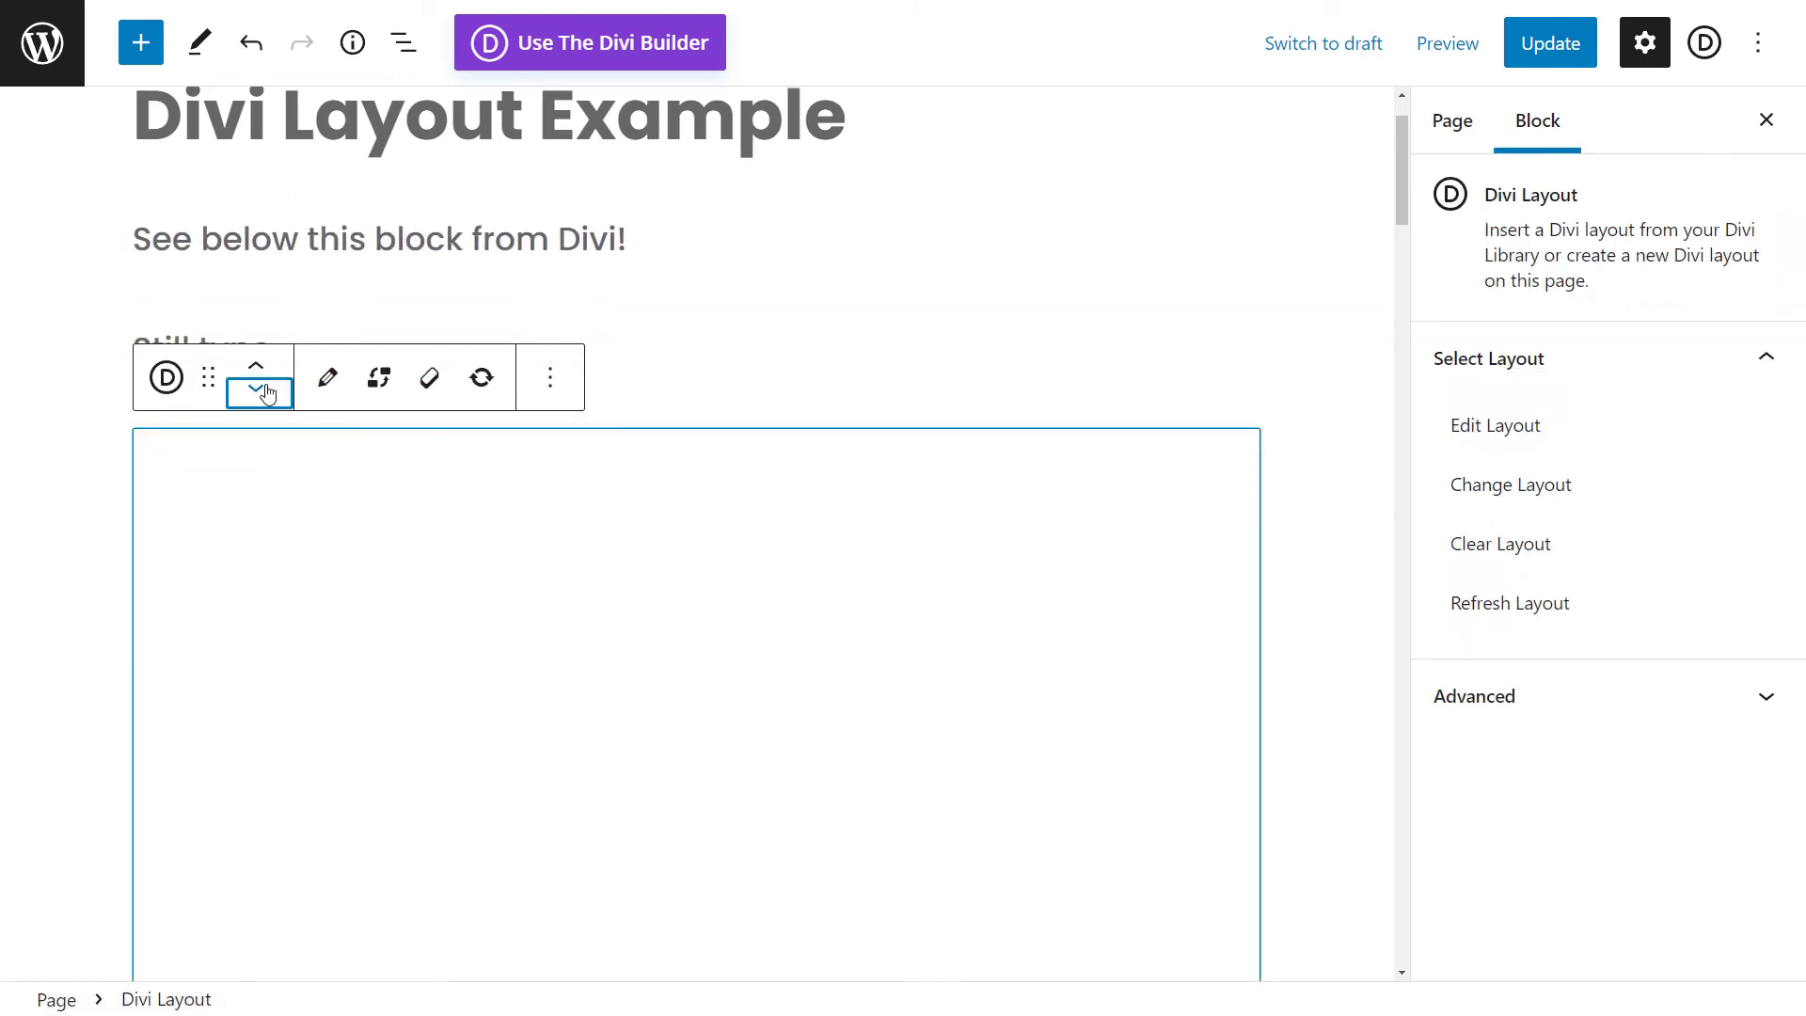
click(256, 366)
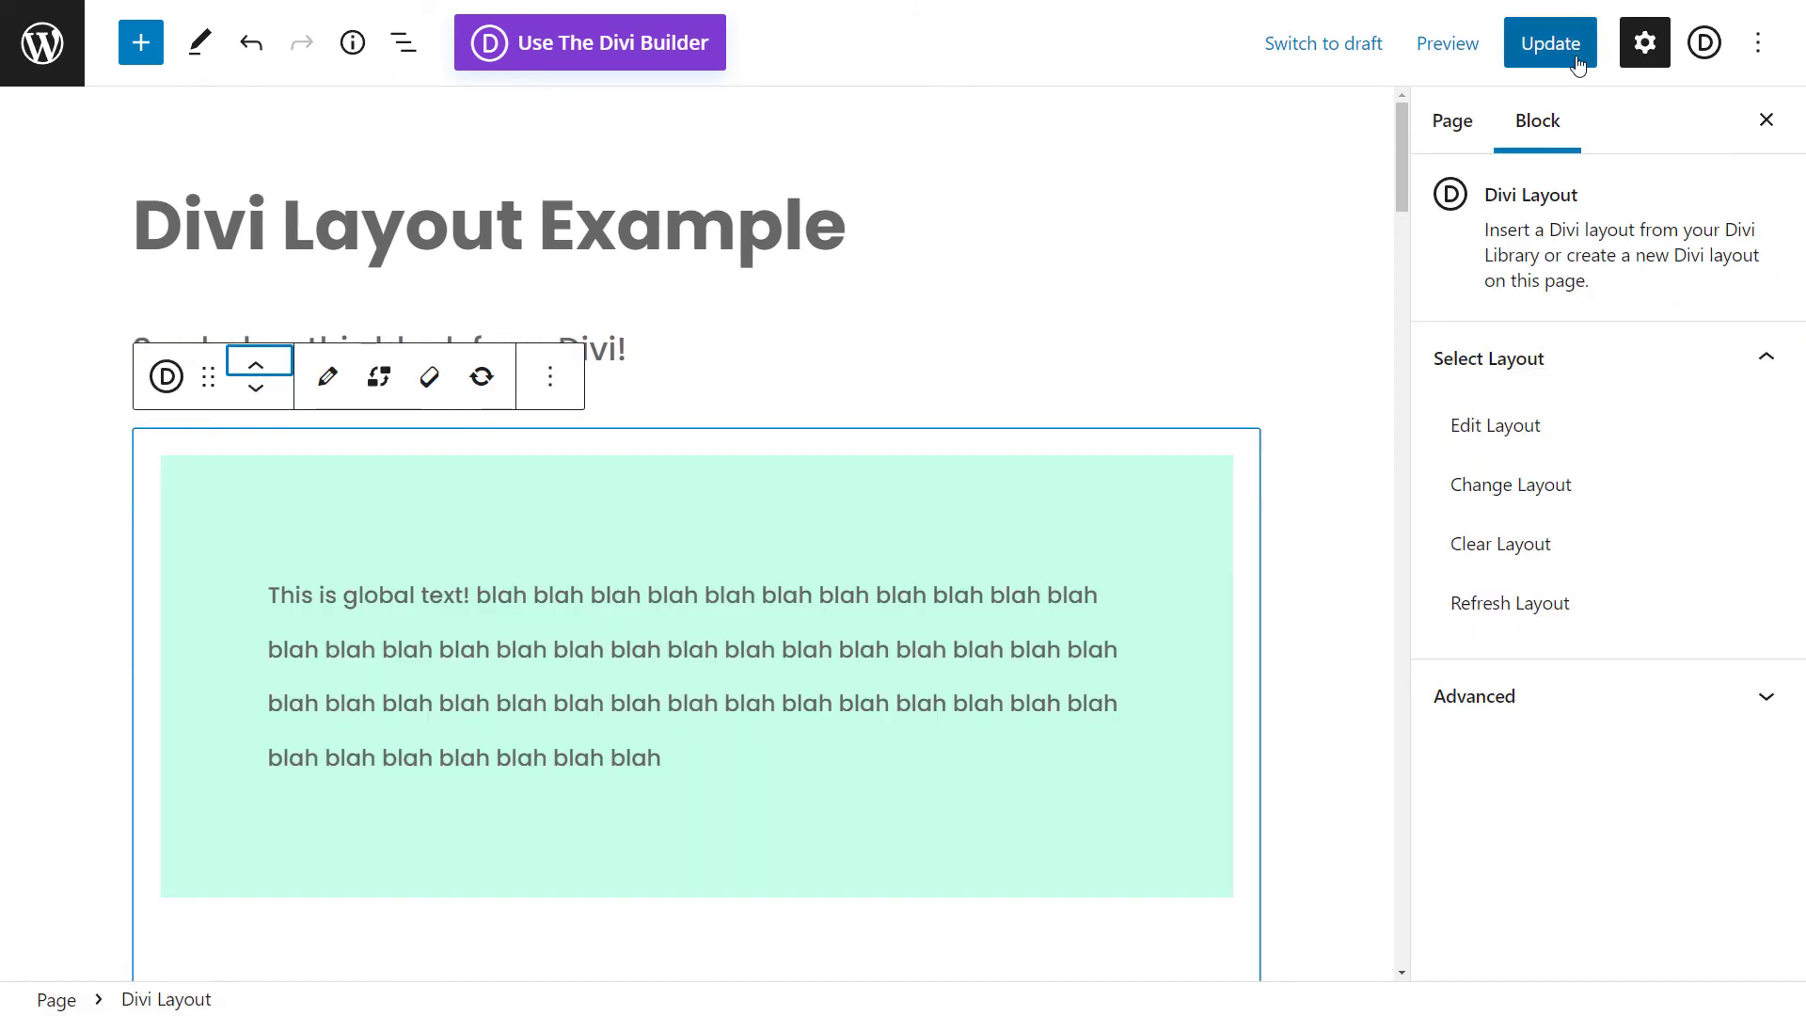
click(1155, 205)
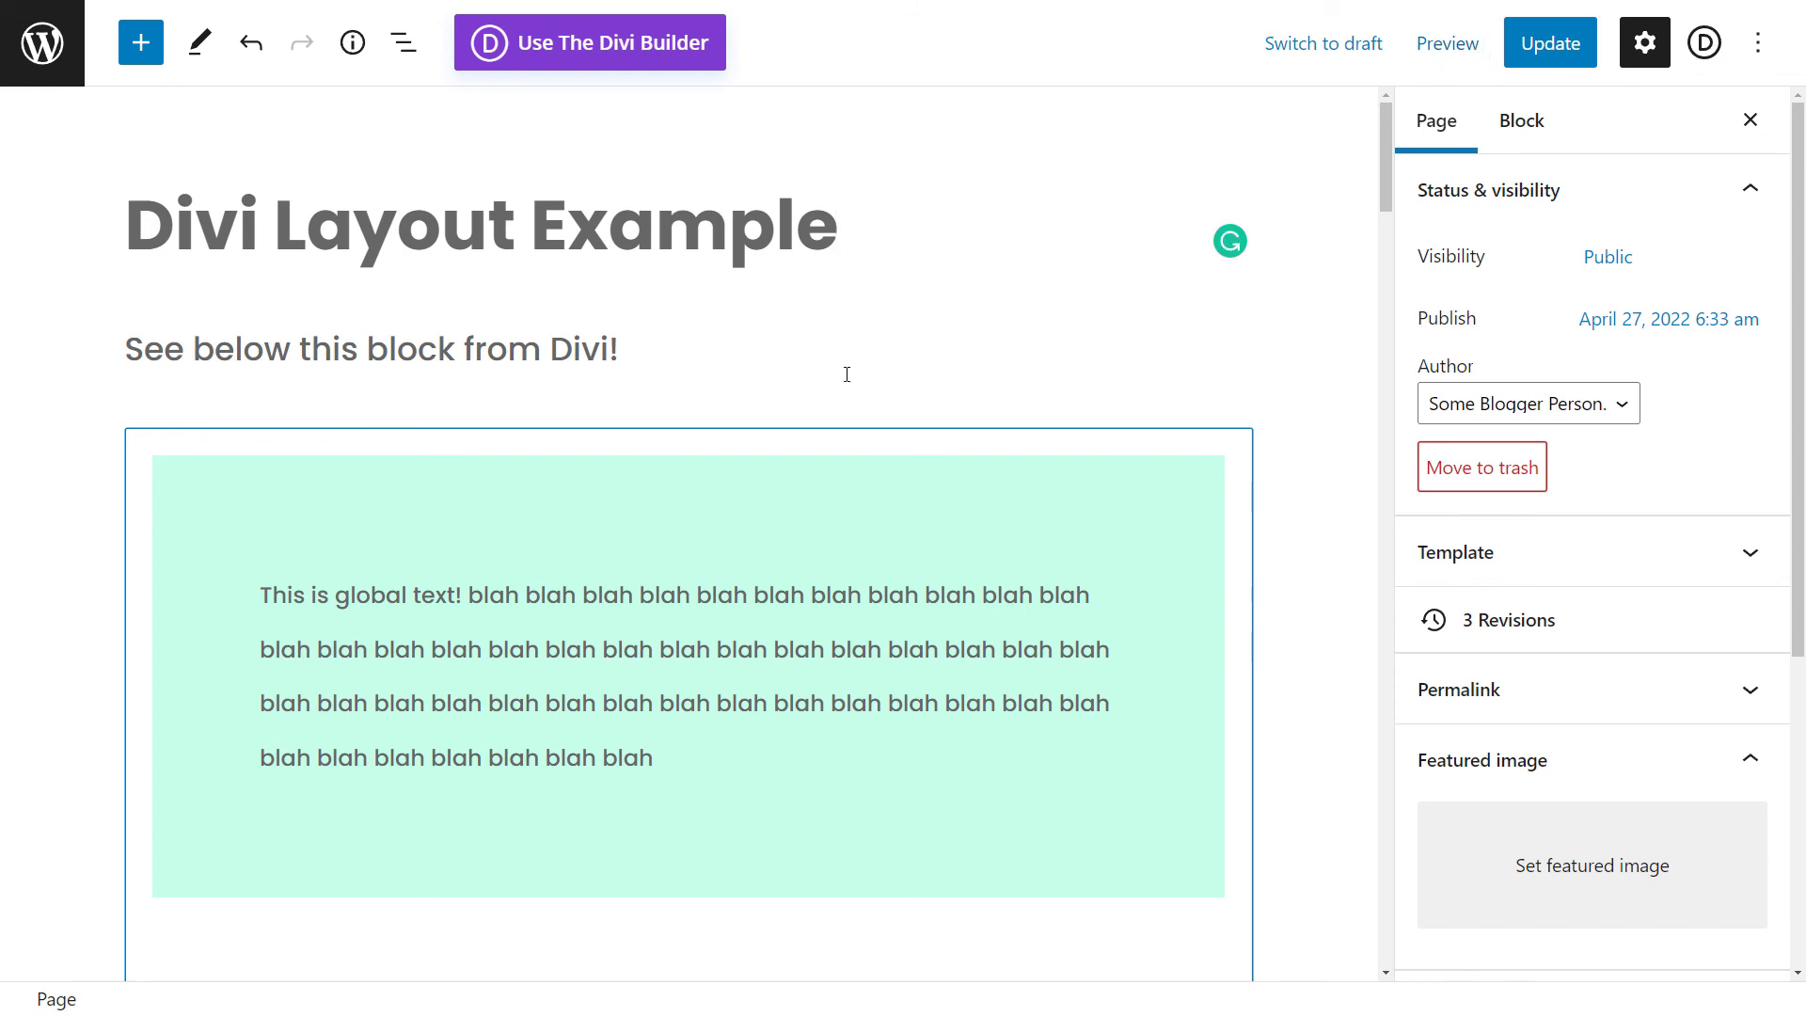
scroll(822, 479, down, 3)
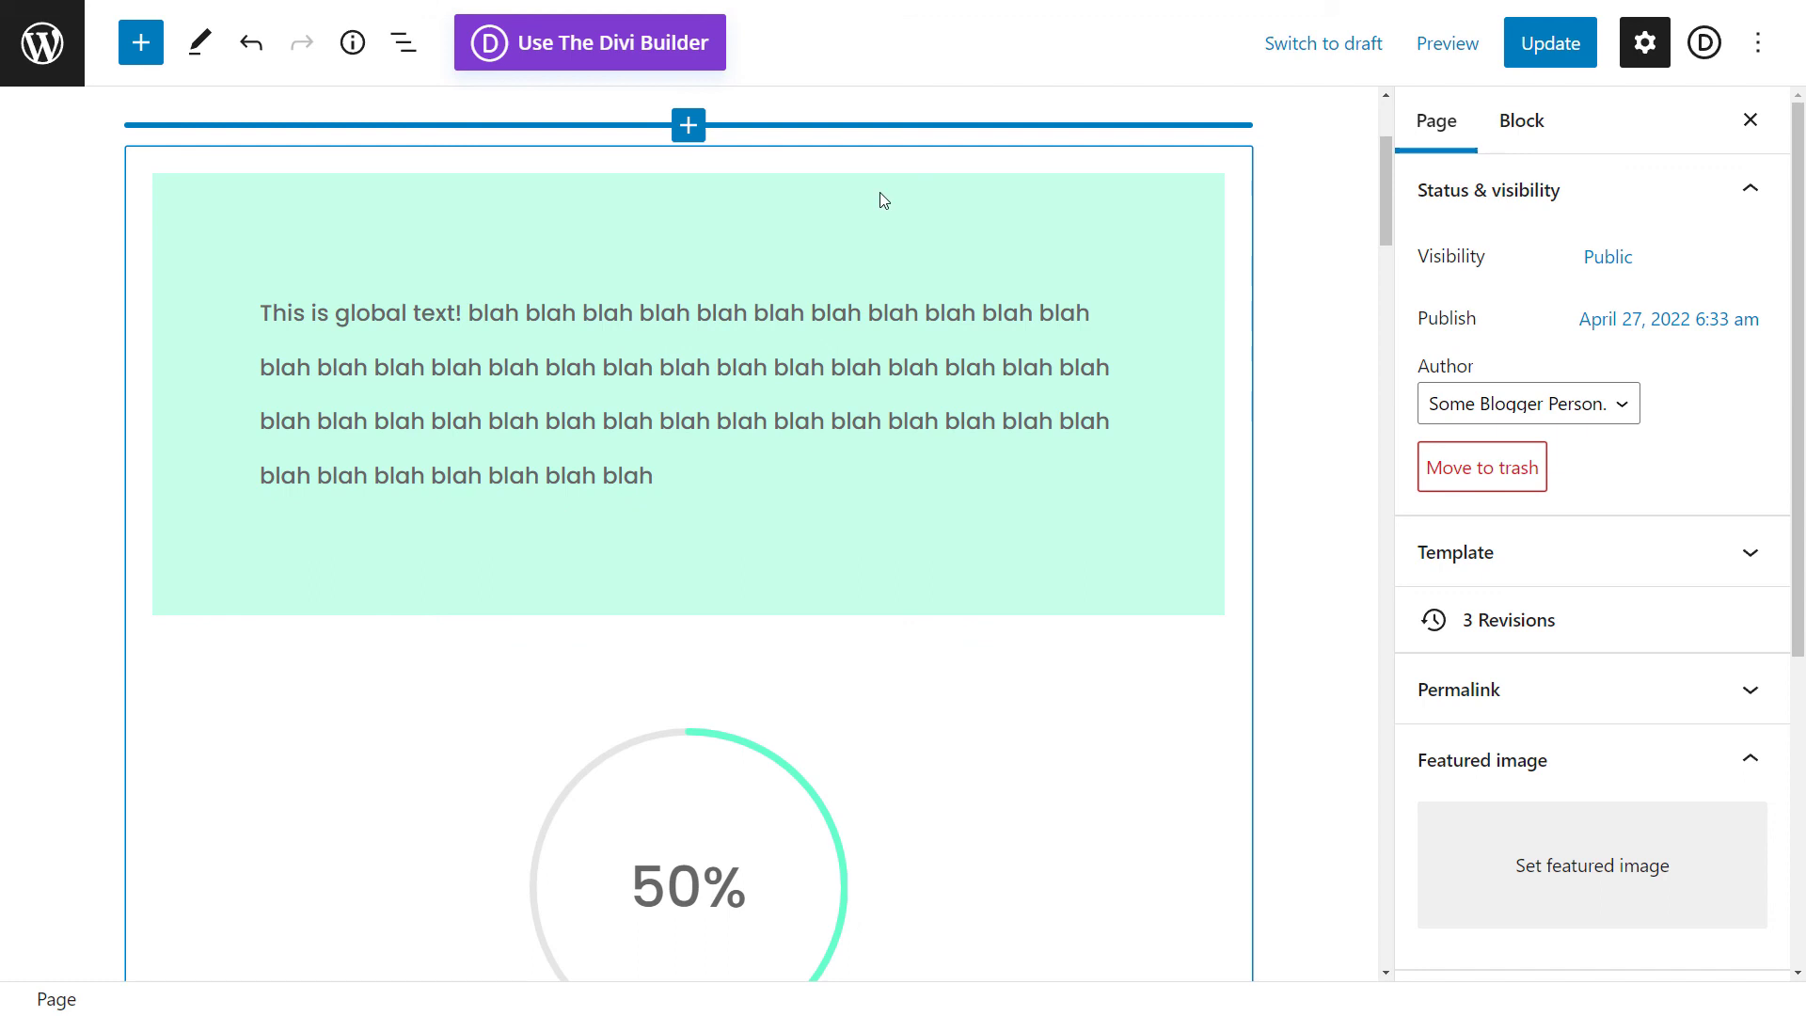